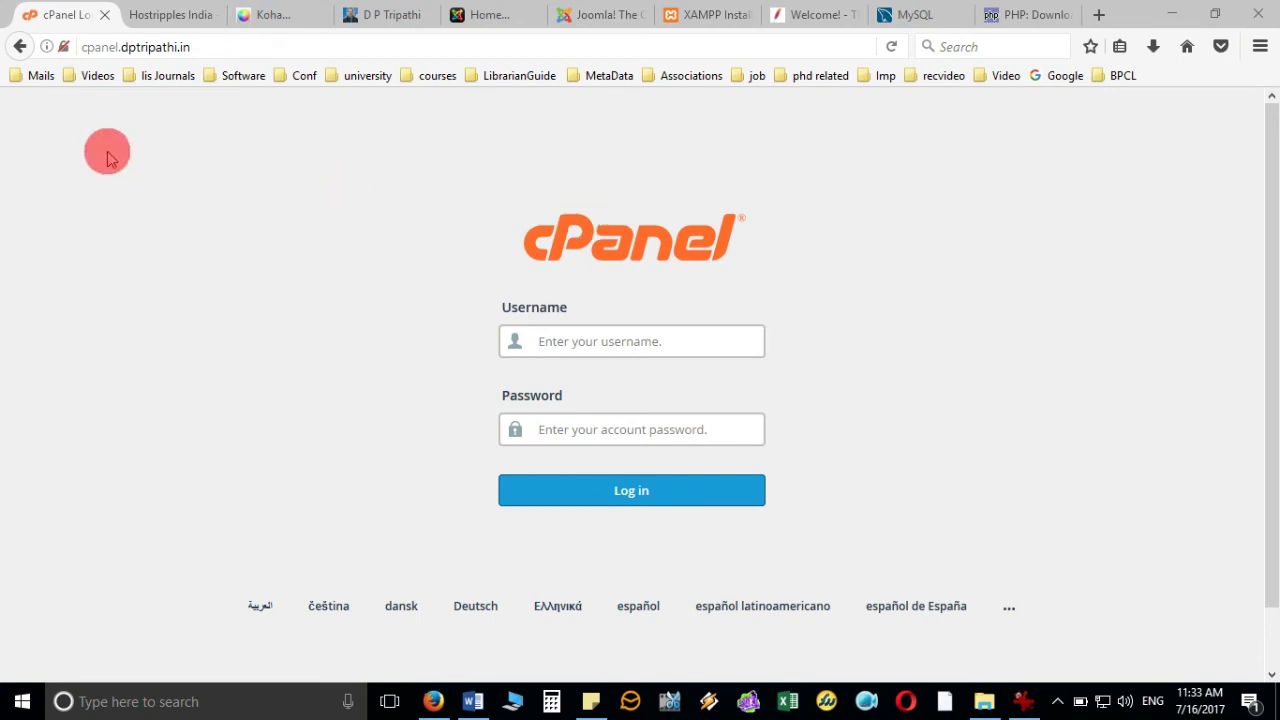
Step: Find the Control Panel URL under Login Details in the Word hosting notes and open it in the browser
{"action": "left_click", "coordinate": [223, 46]}
{"action": "left_click", "coordinate": [223, 46]}
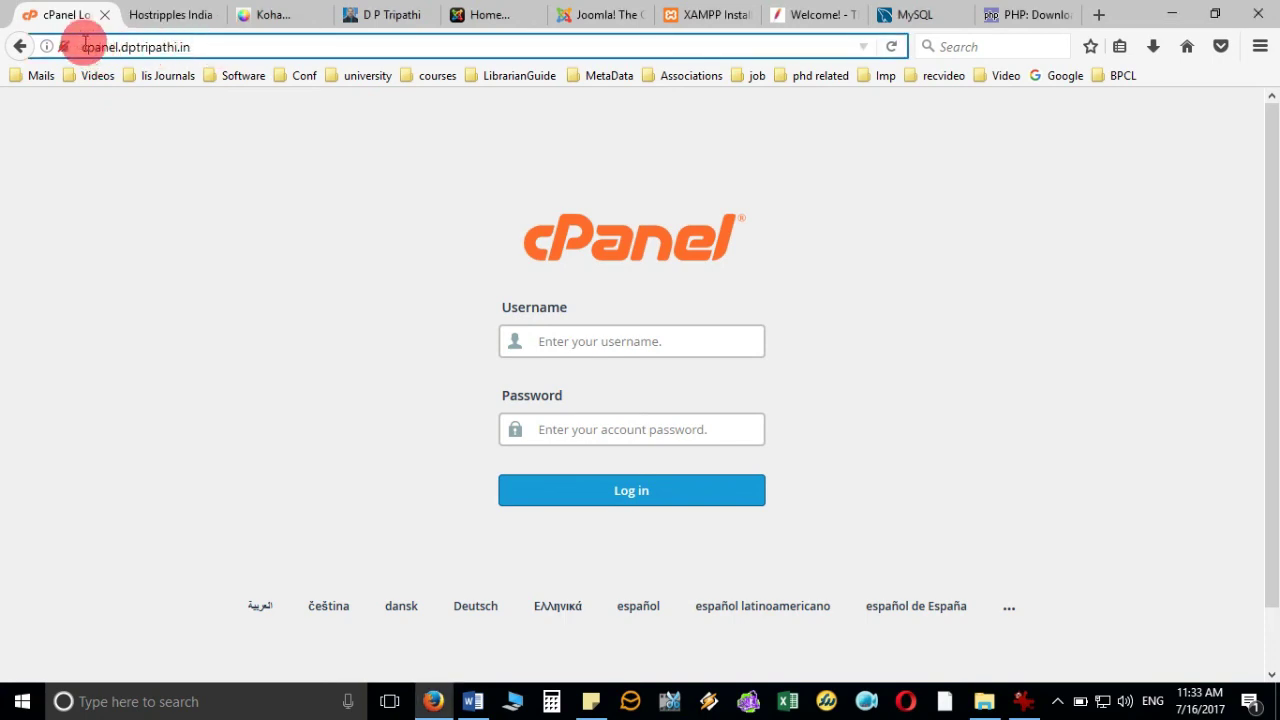
{"action": "left_click", "coordinate": [473, 701]}
{"action": "scroll", "coordinate": [593, 368], "scroll_direction": "down", "scroll_amount": 6}
{"action": "scroll", "coordinate": [593, 368], "scroll_direction": "up", "scroll_amount": 1}
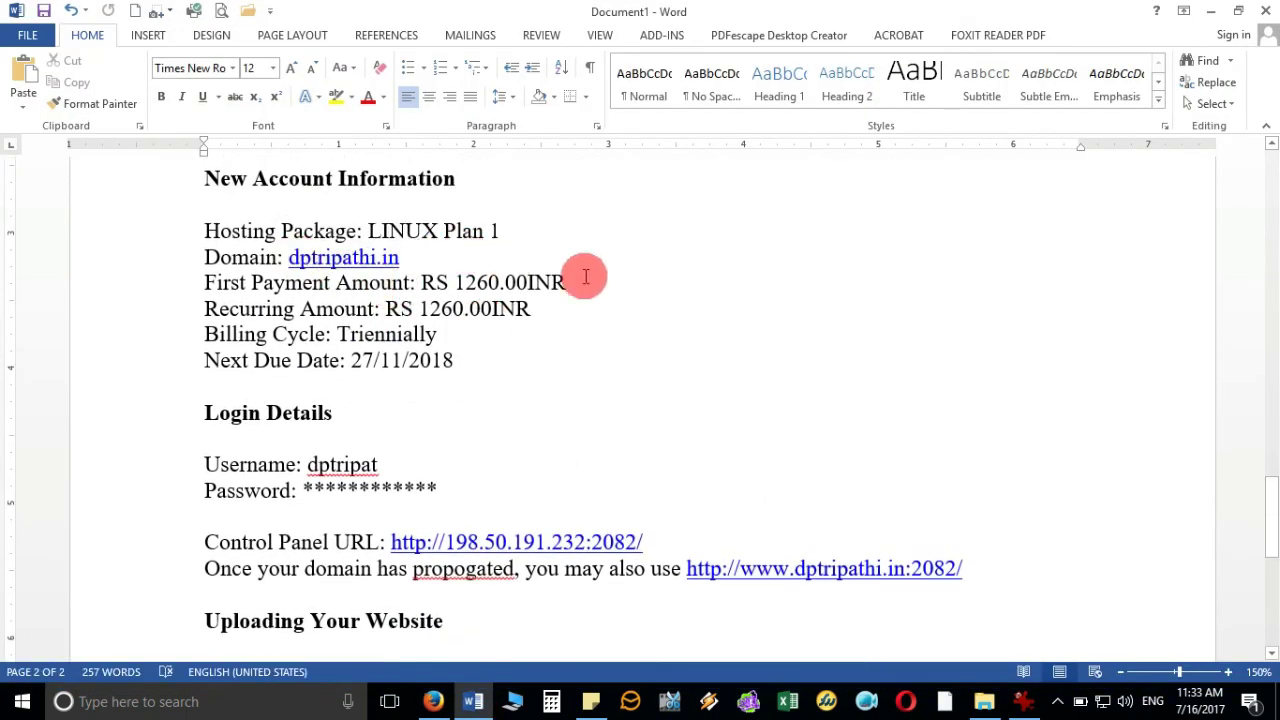
{"action": "scroll", "coordinate": [583, 276], "scroll_direction": "down", "scroll_amount": 1}
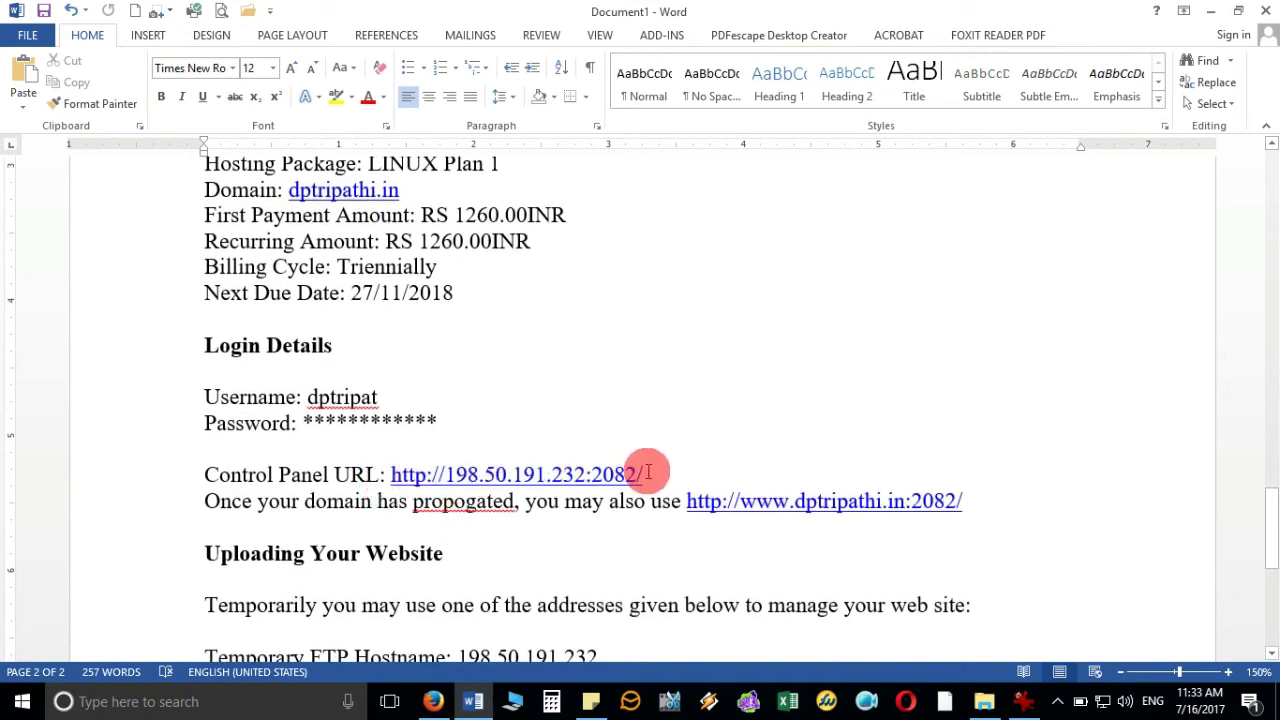
{"action": "left_click", "coordinate": [648, 472], "text": "ctrl"}
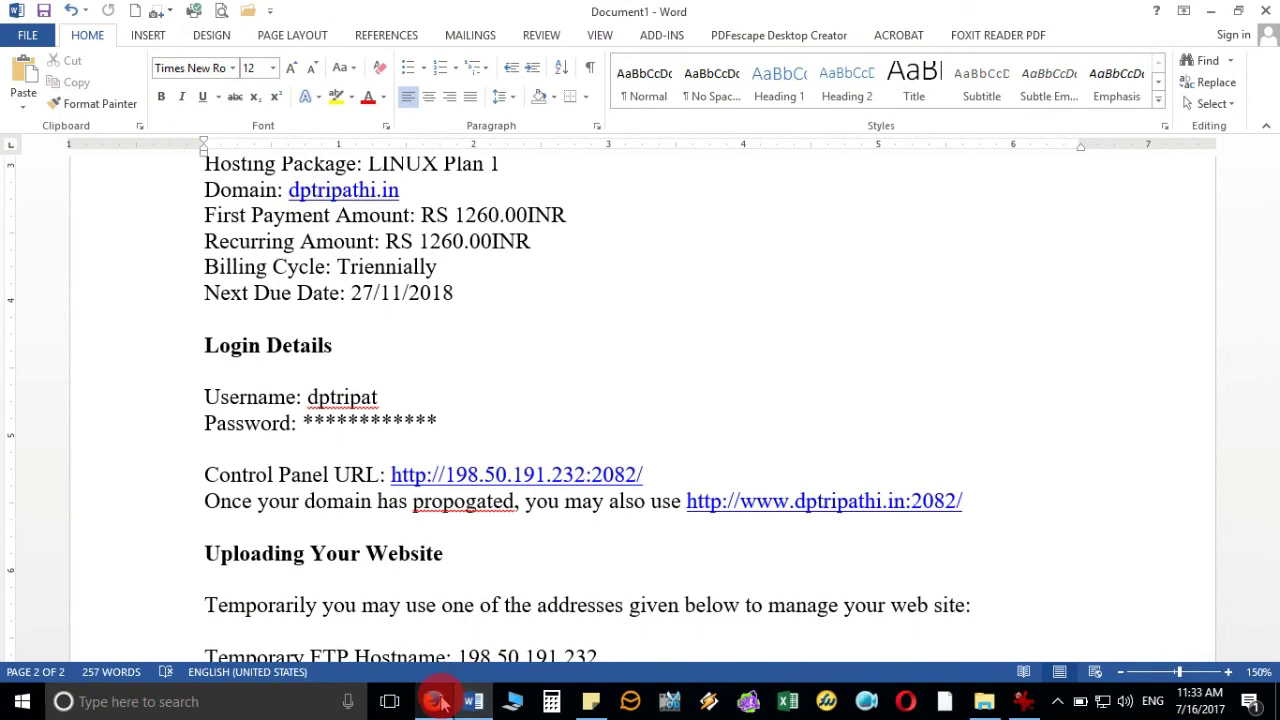
{"action": "left_click", "coordinate": [433, 701]}
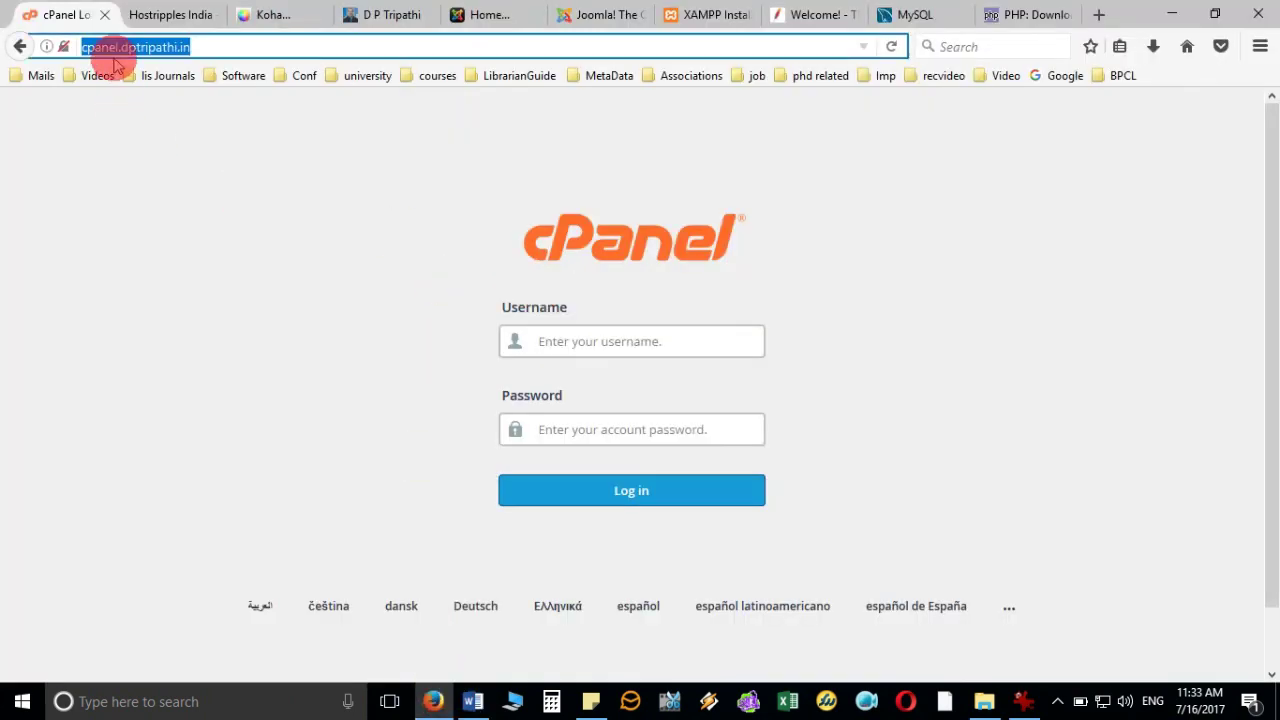
Step: Log in to cPanel with the account username and password, and update Firefox's saved login
{"action": "left_click", "coordinate": [206, 47]}
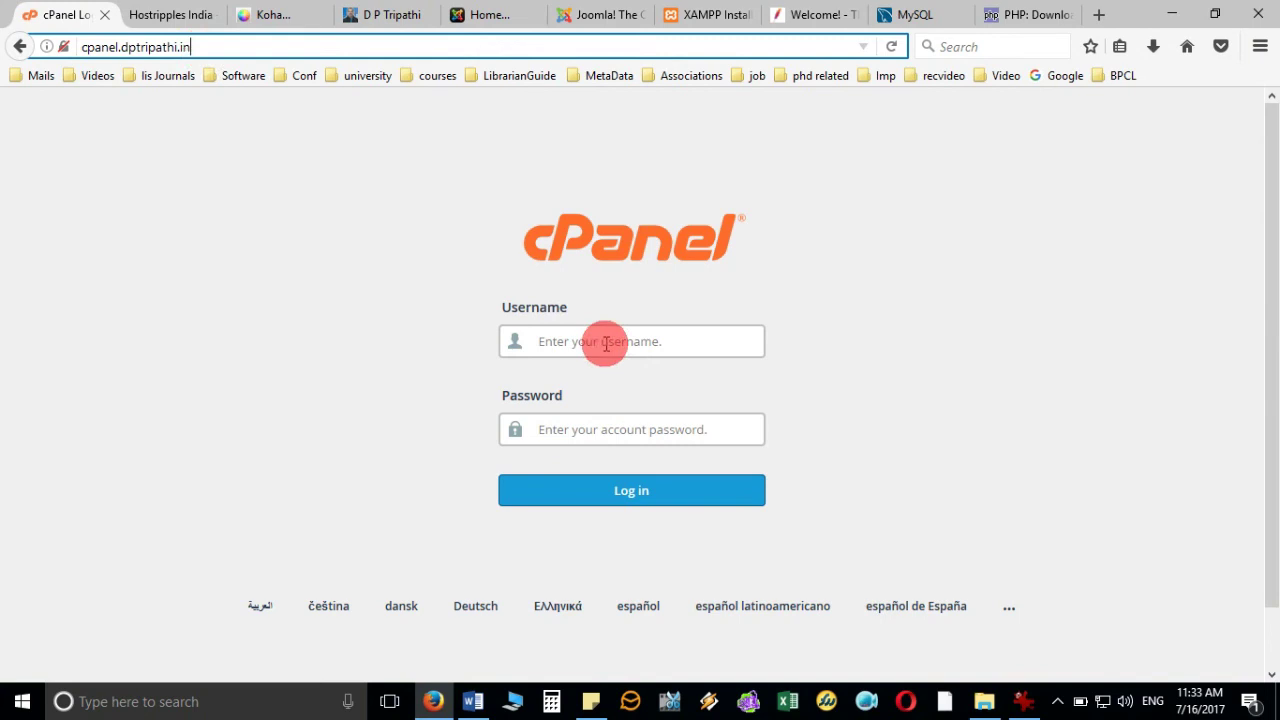
{"action": "left_click", "coordinate": [712, 344]}
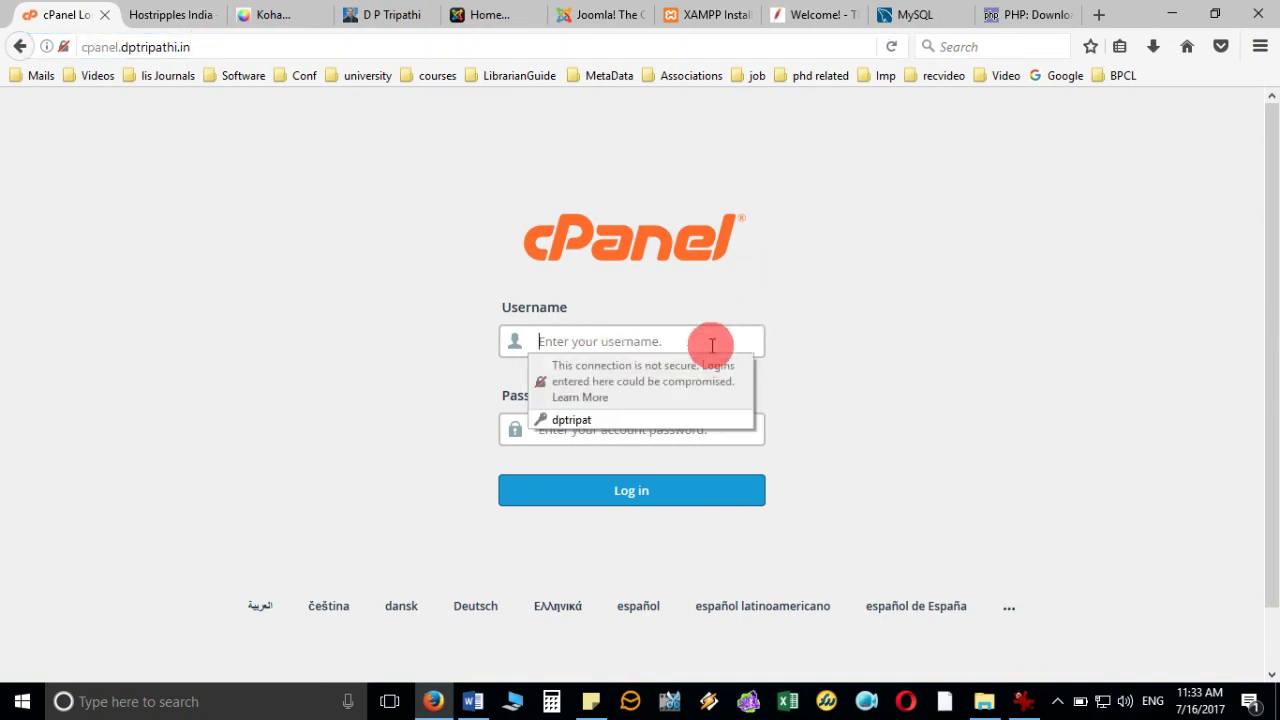
{"action": "type", "text": "dptripat"}
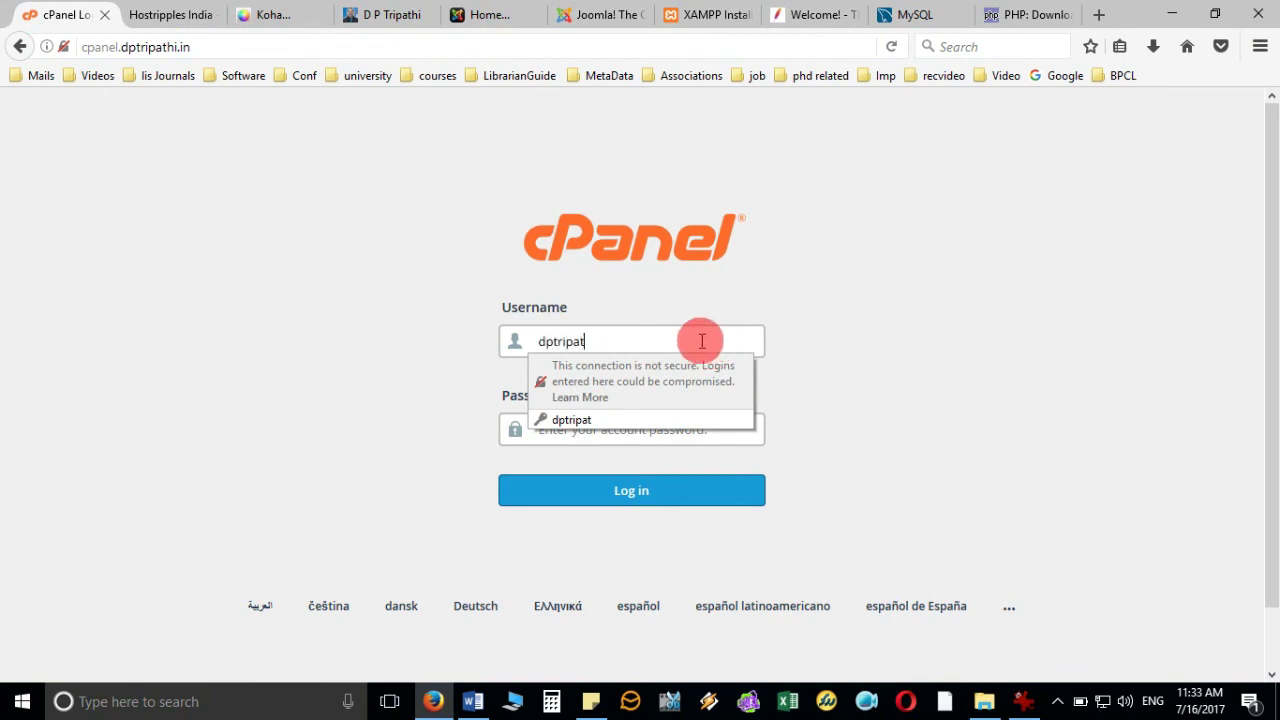
{"action": "key", "text": "Tab"}
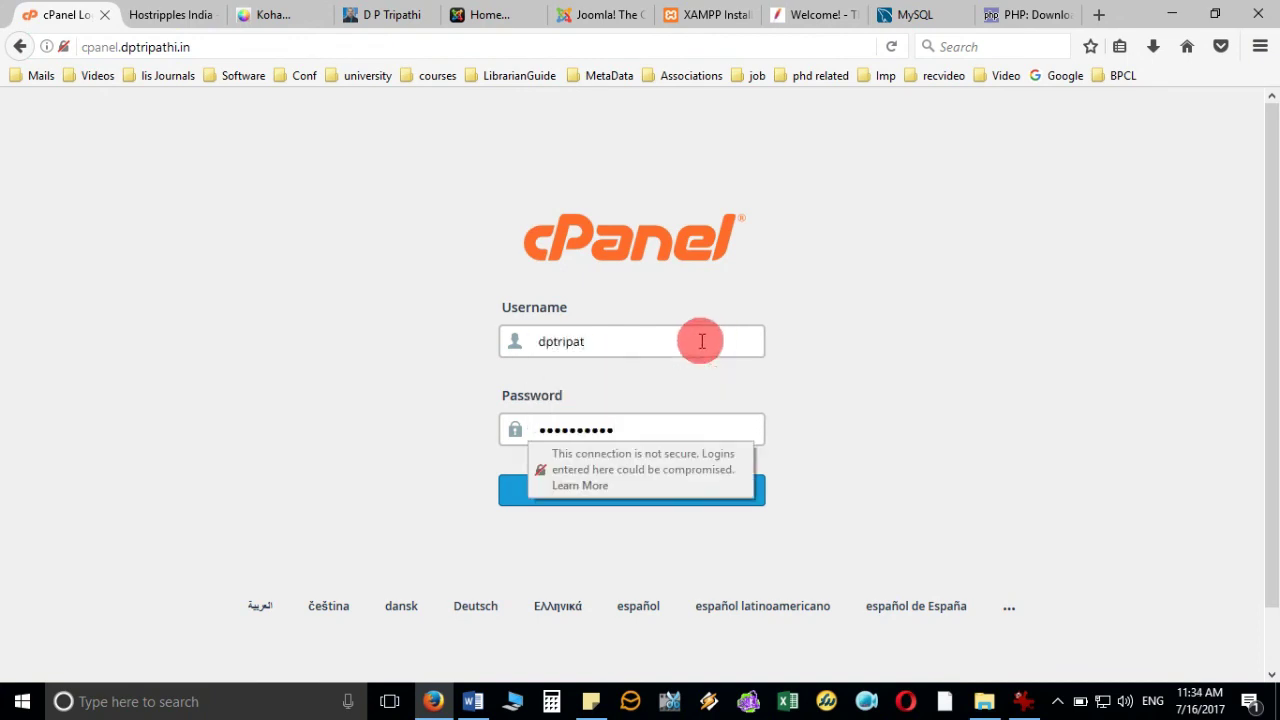
{"action": "key", "text": "BackSpace"}
{"action": "key", "text": "BackSpace"}
{"action": "key", "text": "BackSpace"}
{"action": "key", "text": "BackSpace"}
{"action": "key", "text": "BackSpace"}
{"action": "key", "text": "BackSpace"}
{"action": "key", "text": "BackSpace"}
{"action": "key", "text": "BackSpace"}
{"action": "key", "text": "BackSpace"}
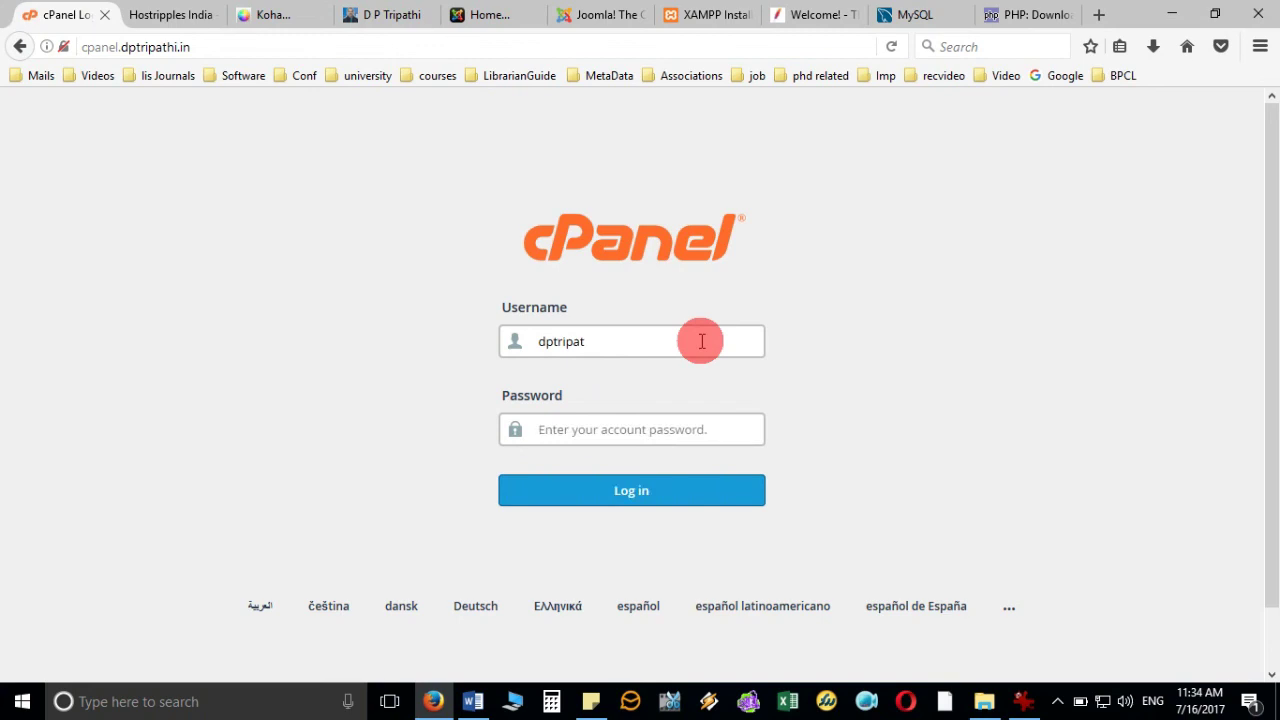
{"action": "type", "text": "•"}
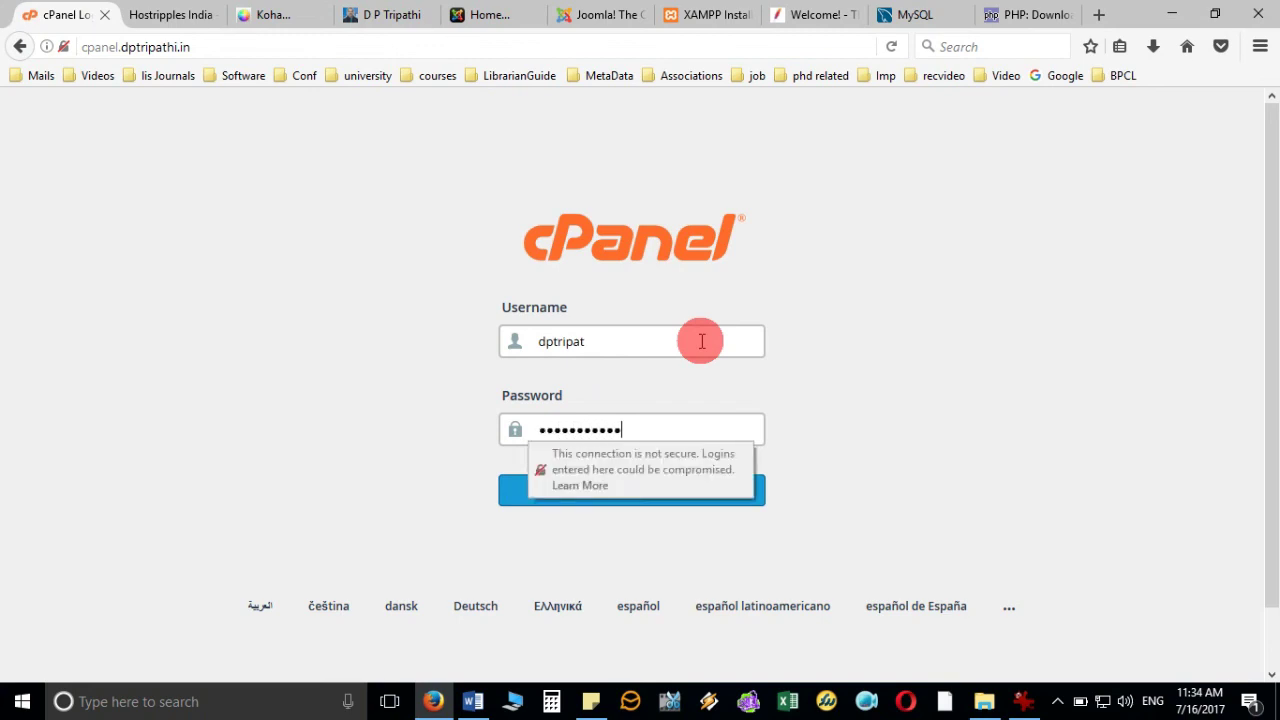
{"action": "left_click", "coordinate": [727, 514]}
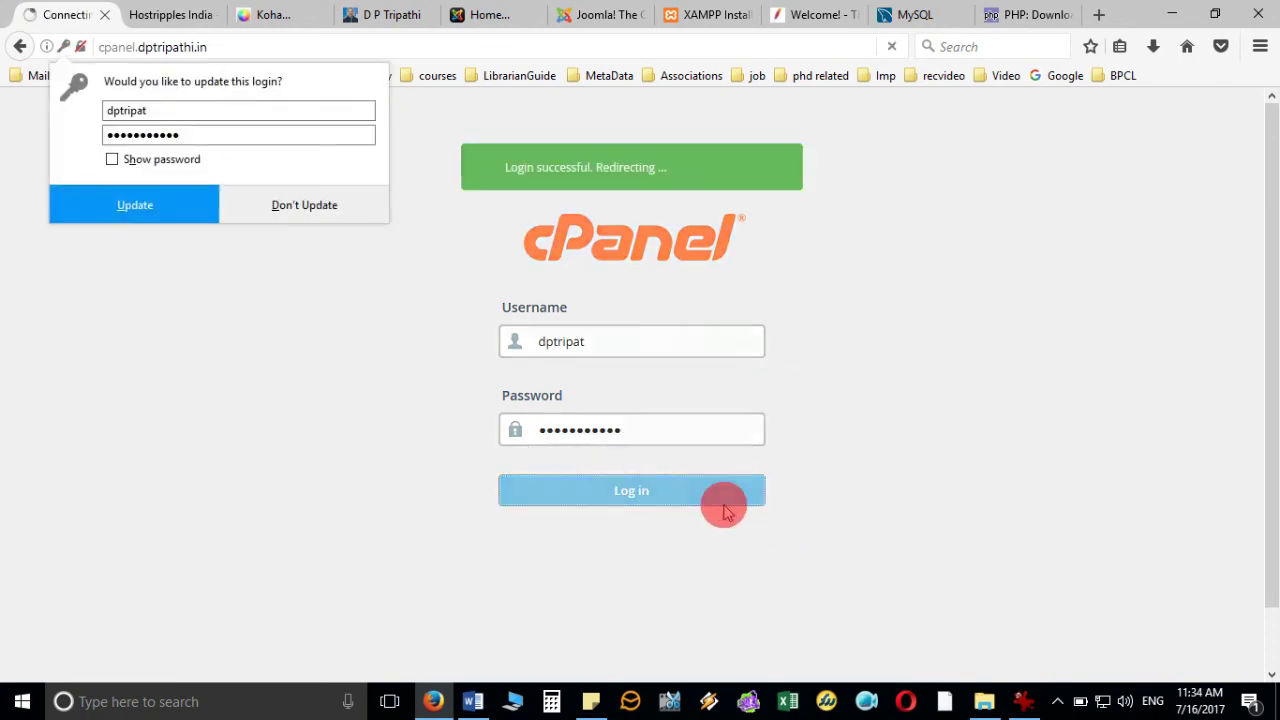
{"action": "left_click", "coordinate": [137, 217]}
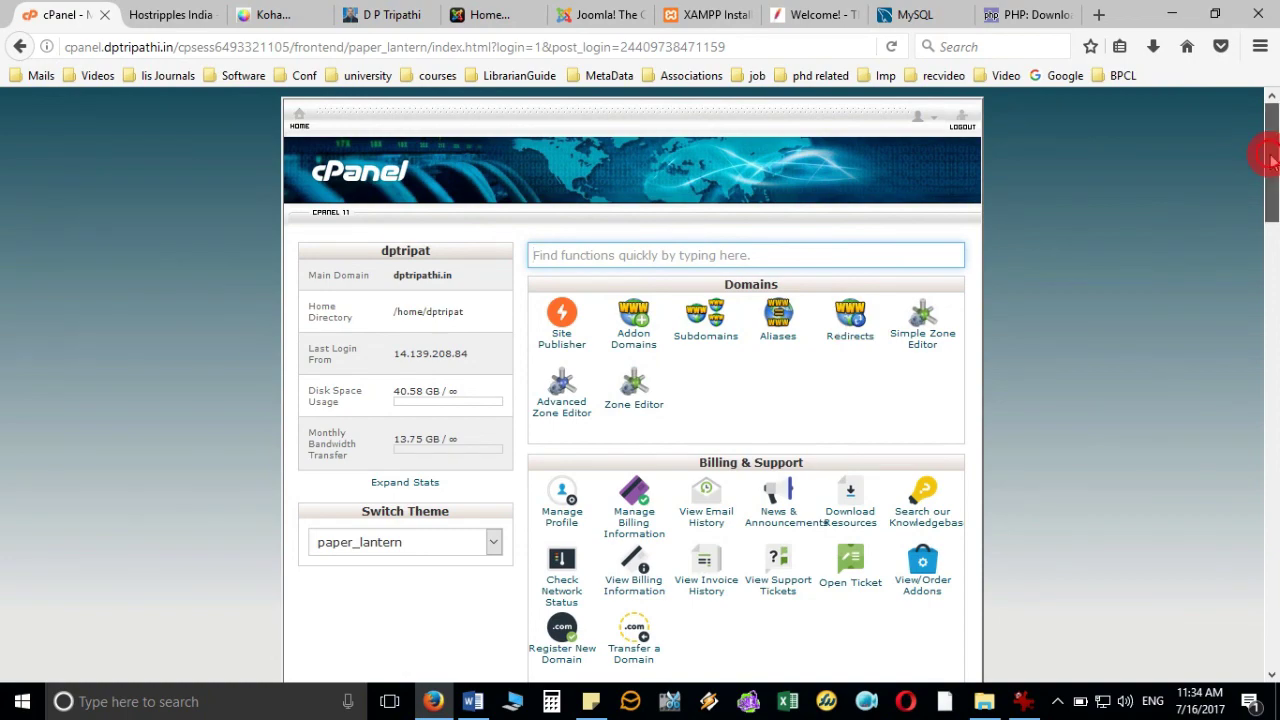
{"action": "mouse_move", "coordinate": [1272, 162]}
{"action": "left_mouse_down"}
{"action": "mouse_move", "coordinate": [1270, 612]}
{"action": "mouse_move", "coordinate": [1272, 150]}
{"action": "left_mouse_up"}
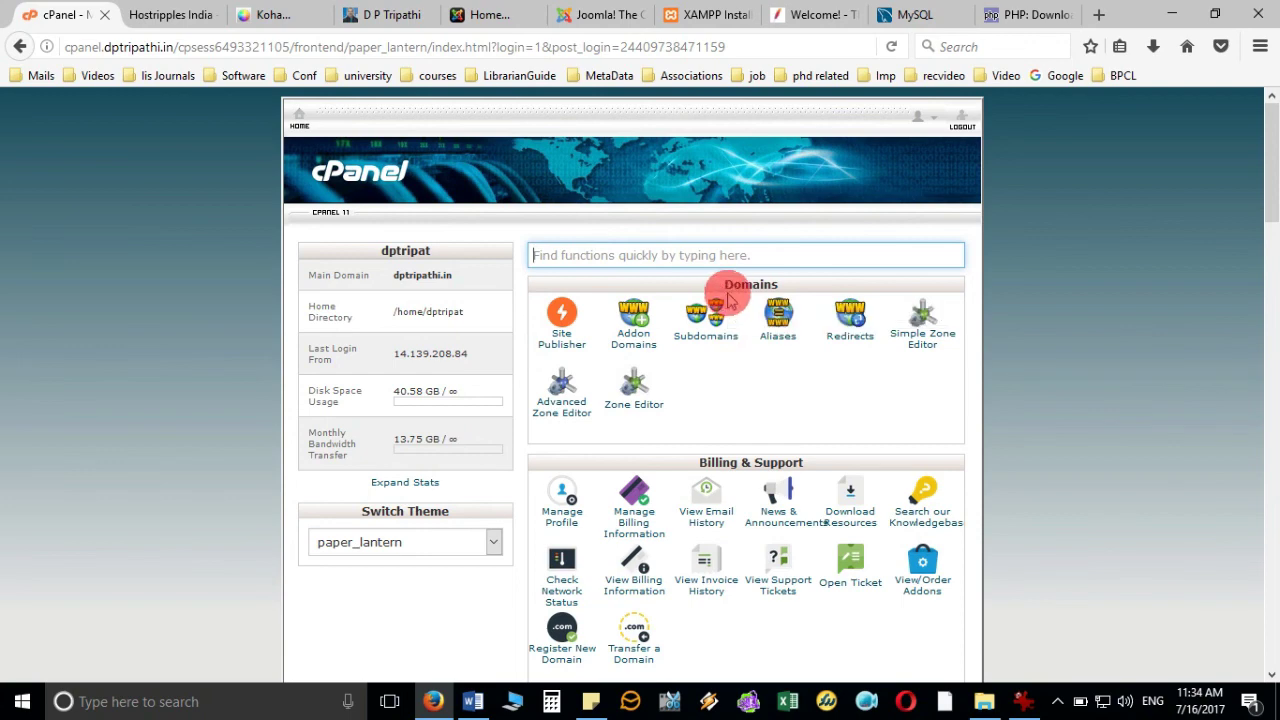
{"action": "scroll", "coordinate": [790, 290], "scroll_direction": "down", "scroll_amount": 3}
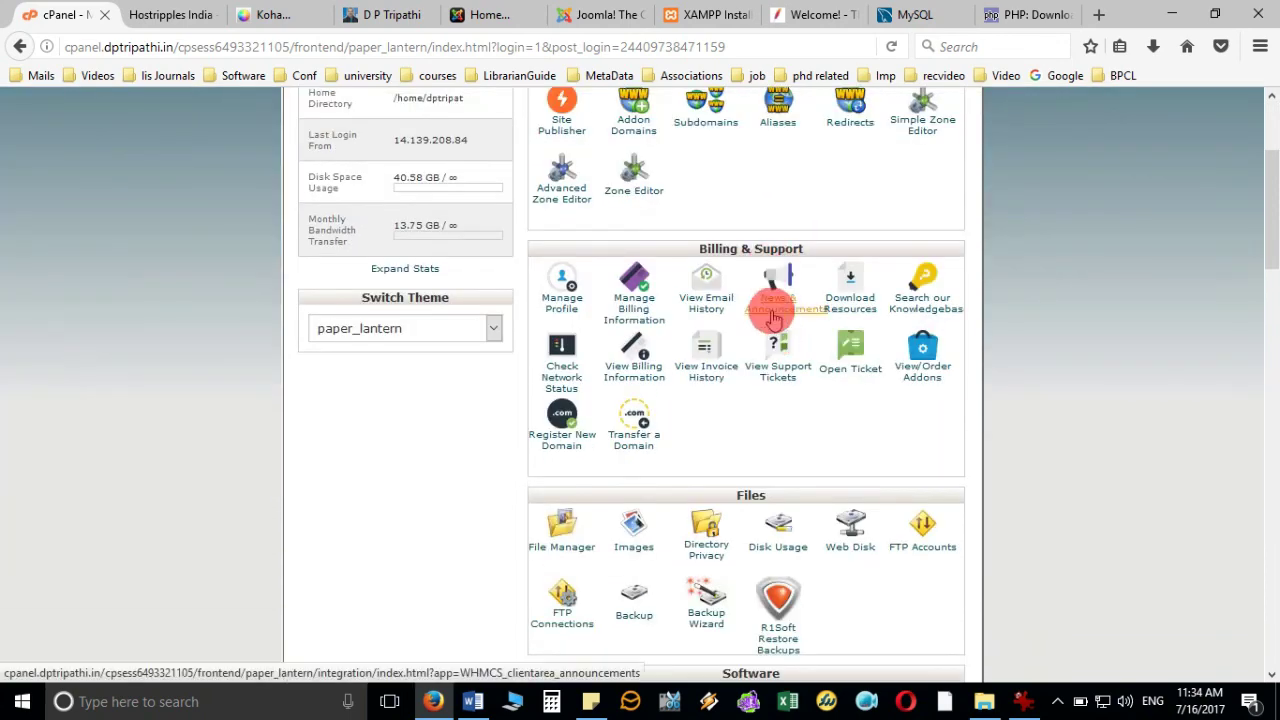
{"action": "scroll", "coordinate": [778, 296], "scroll_direction": "down", "scroll_amount": 2}
{"action": "scroll", "coordinate": [758, 309], "scroll_direction": "down", "scroll_amount": 3}
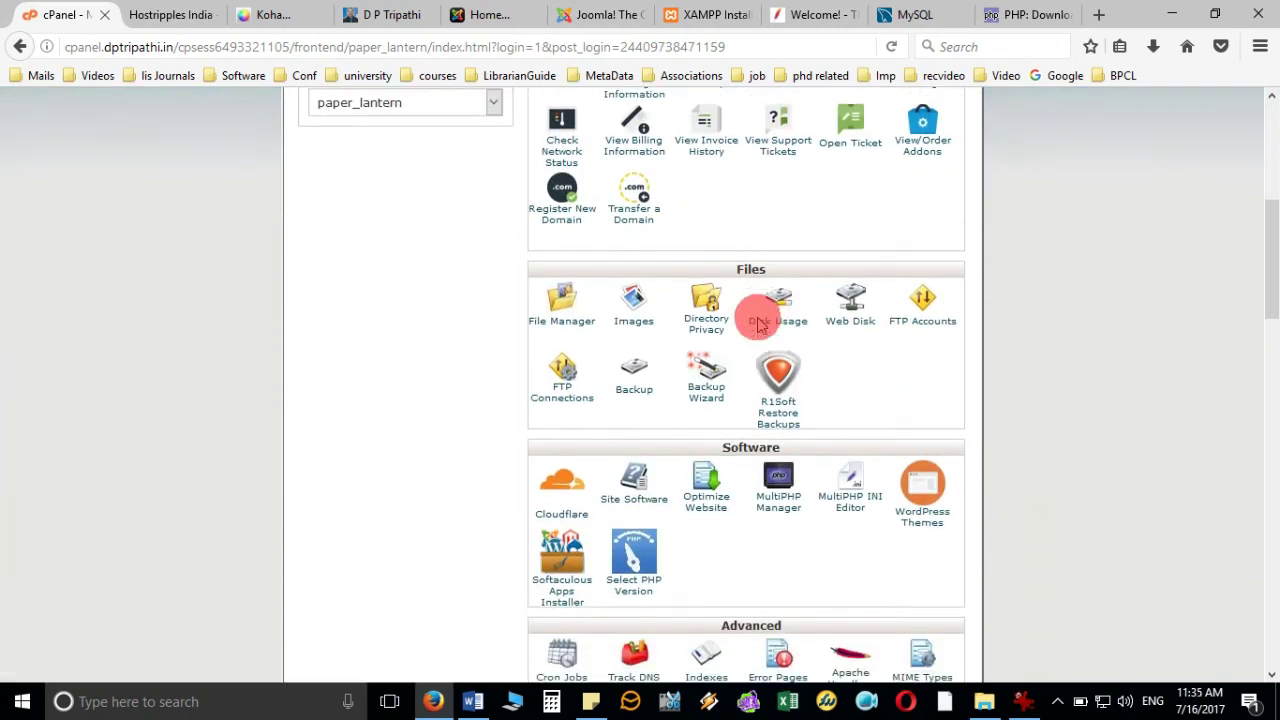
{"action": "scroll", "coordinate": [758, 309], "scroll_direction": "down", "scroll_amount": 2}
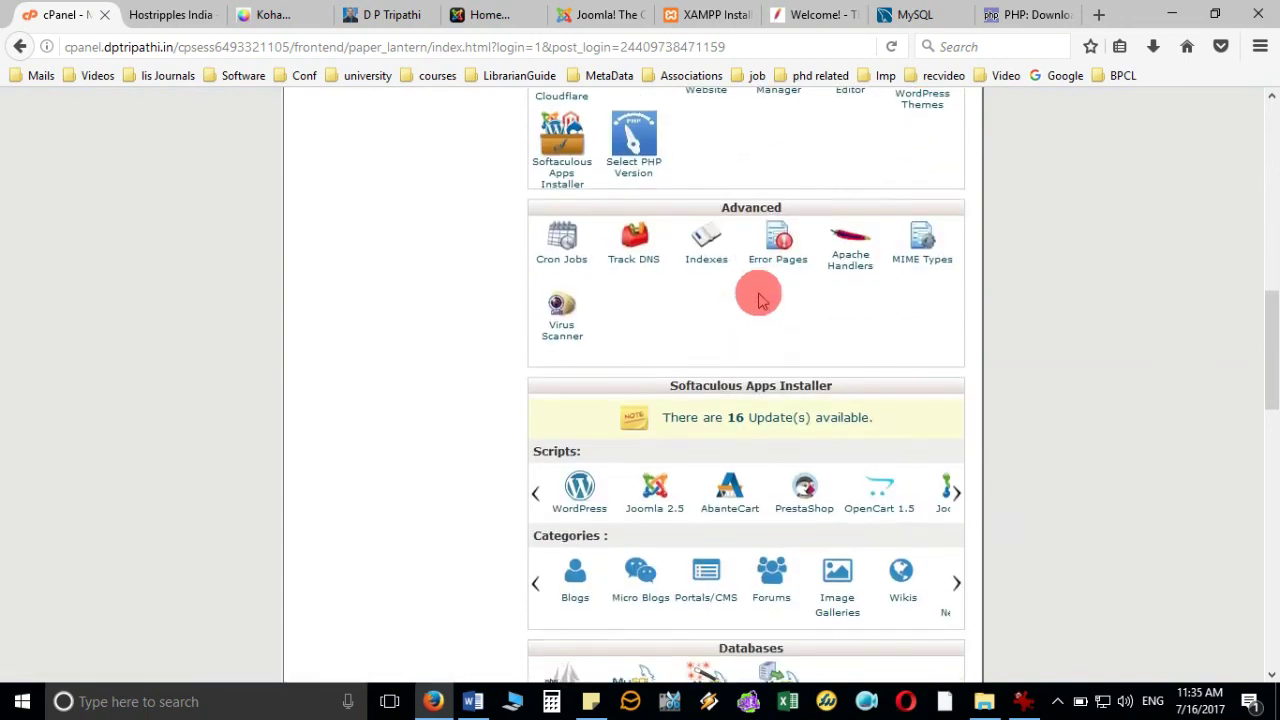
{"action": "scroll", "coordinate": [763, 289], "scroll_direction": "down", "scroll_amount": 3}
{"action": "scroll", "coordinate": [765, 270], "scroll_direction": "up", "scroll_amount": 1}
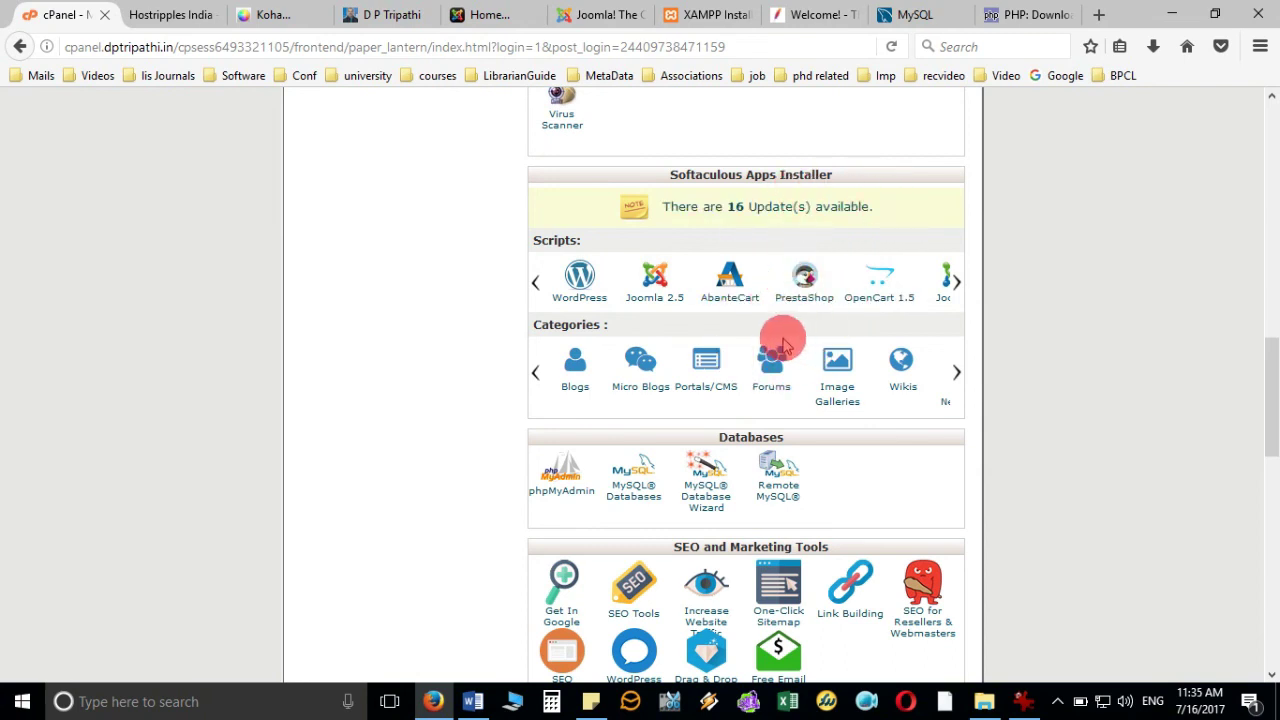
{"action": "scroll", "coordinate": [778, 340], "scroll_direction": "down", "scroll_amount": 1}
{"action": "scroll", "coordinate": [755, 375], "scroll_direction": "down", "scroll_amount": 2}
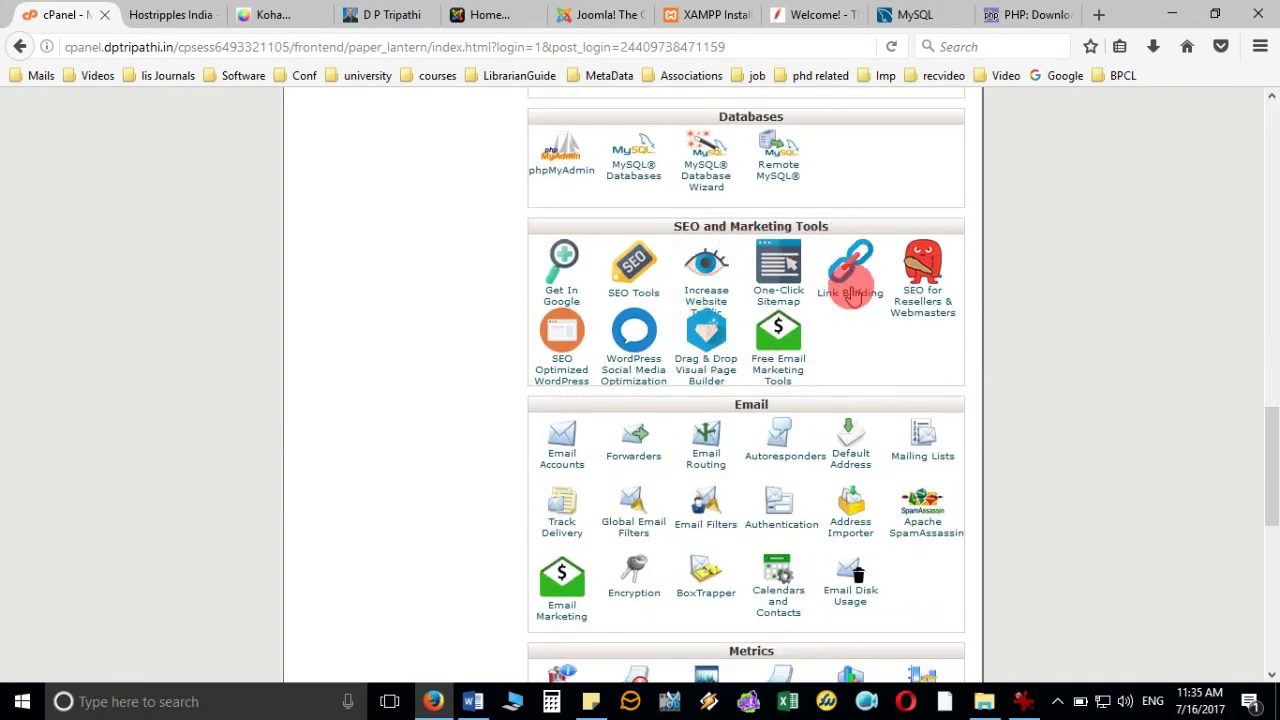
{"action": "scroll", "coordinate": [850, 290], "scroll_direction": "down", "scroll_amount": 1}
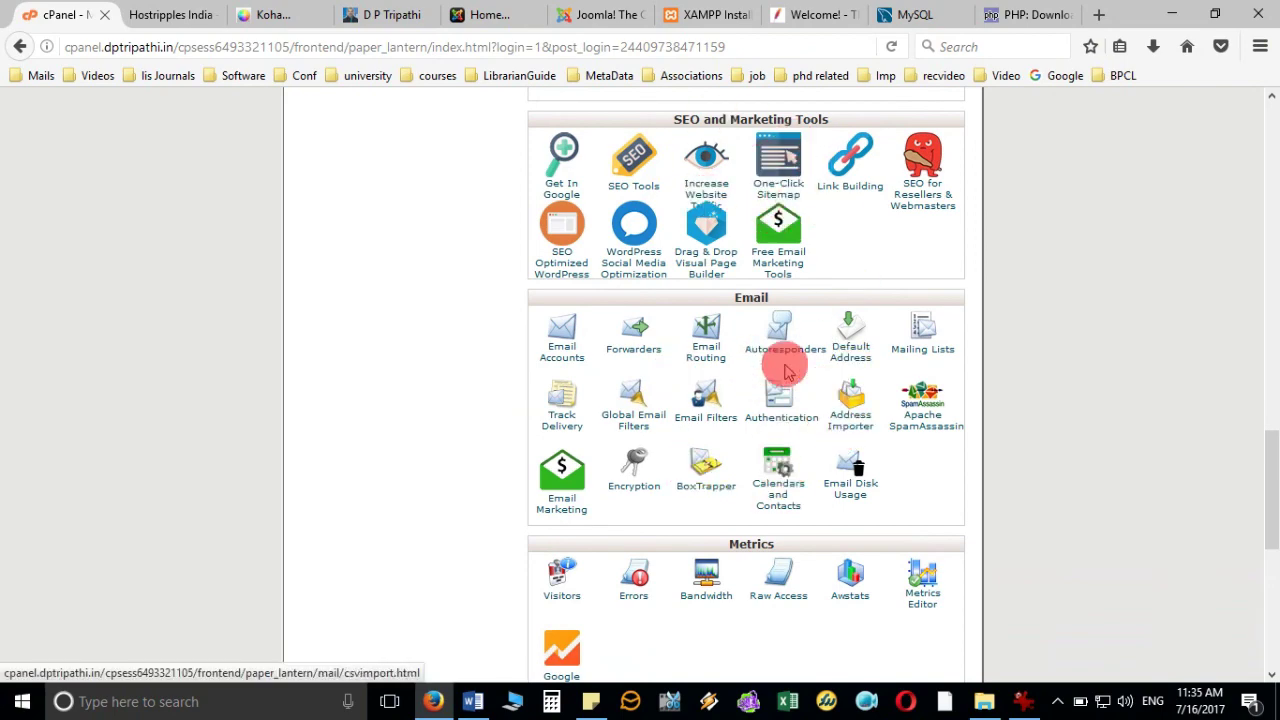
{"action": "scroll", "coordinate": [820, 380], "scroll_direction": "down", "scroll_amount": 2}
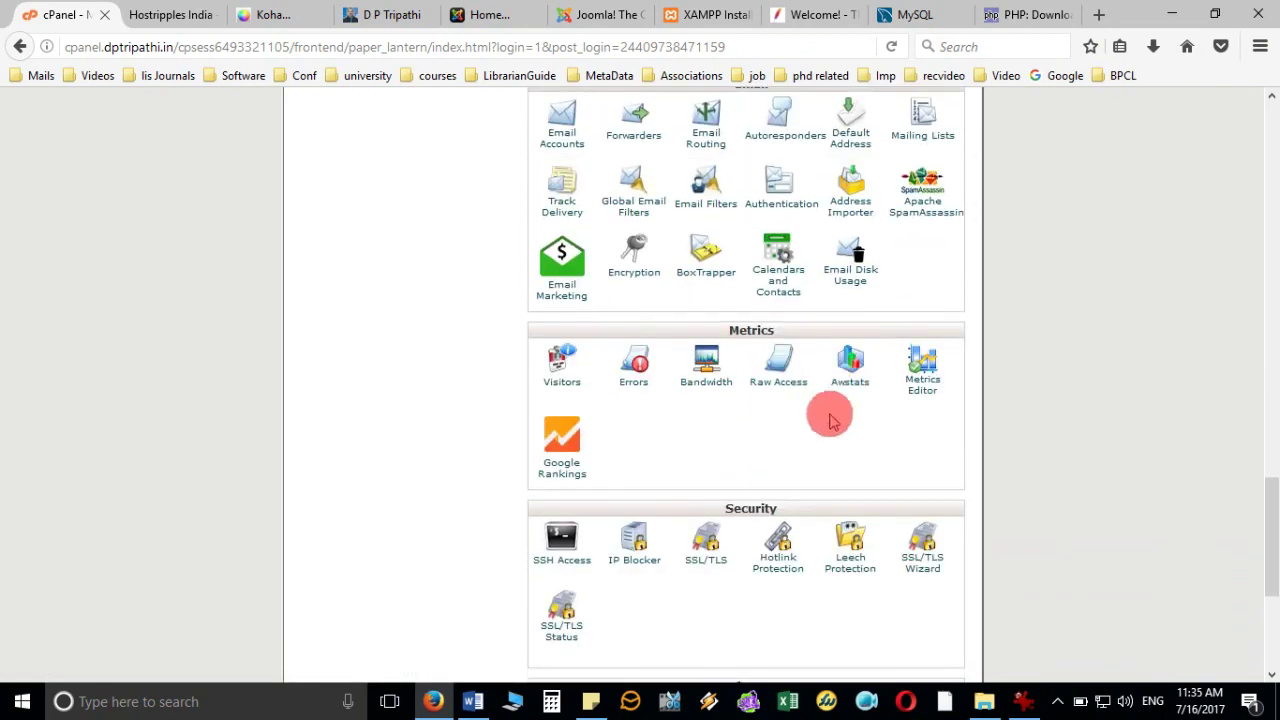
{"action": "scroll", "coordinate": [830, 420], "scroll_direction": "down", "scroll_amount": 2}
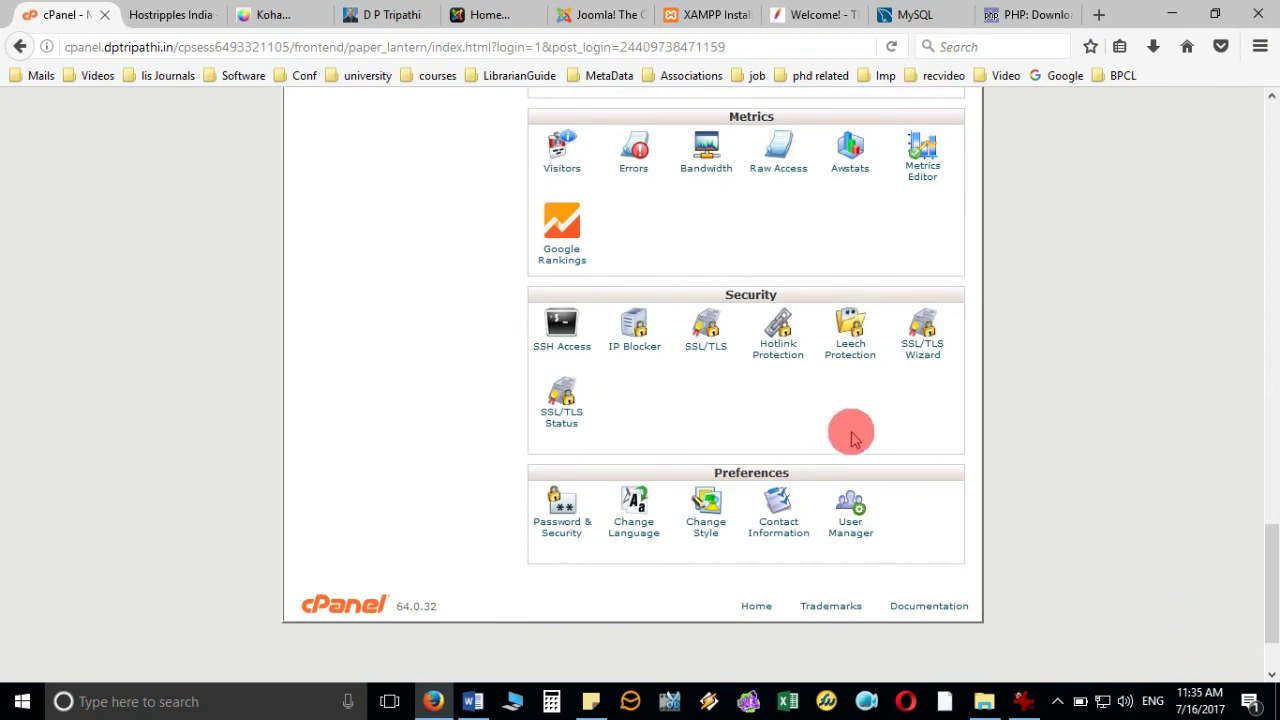
{"action": "scroll", "coordinate": [851, 435], "scroll_direction": "up", "scroll_amount": 5}
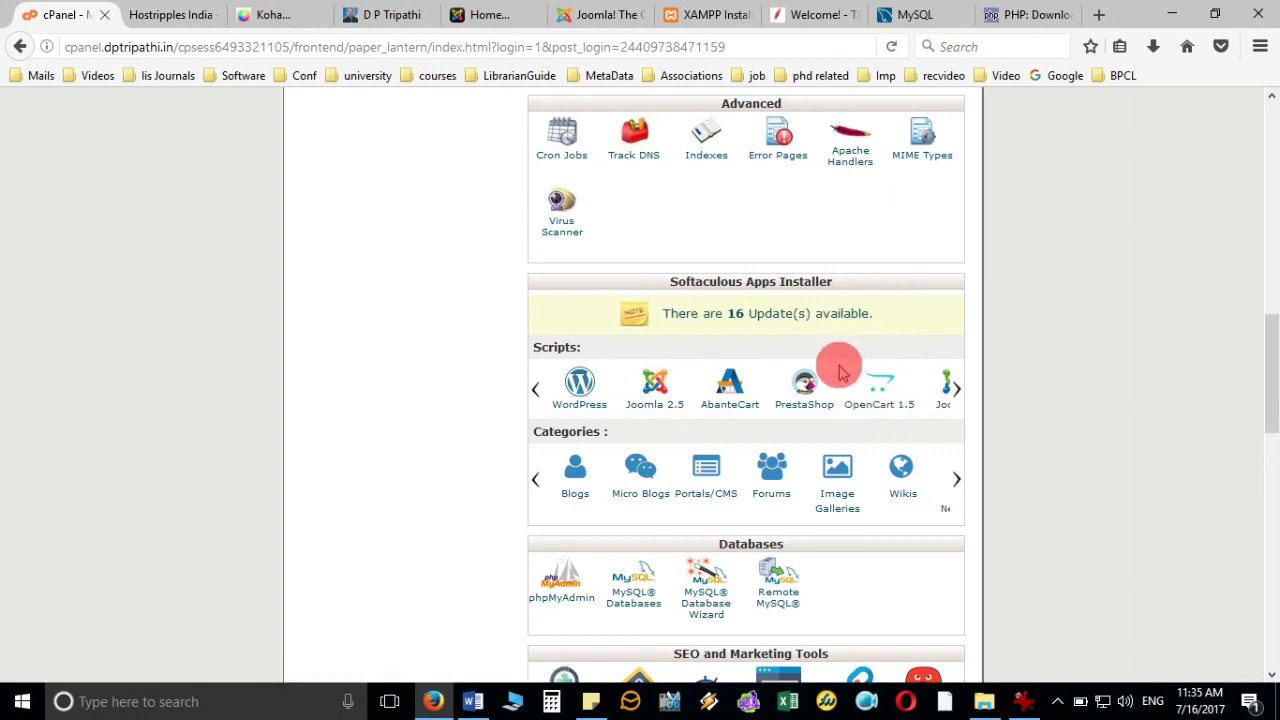
{"action": "scroll", "coordinate": [670, 425], "scroll_direction": "up", "scroll_amount": 4}
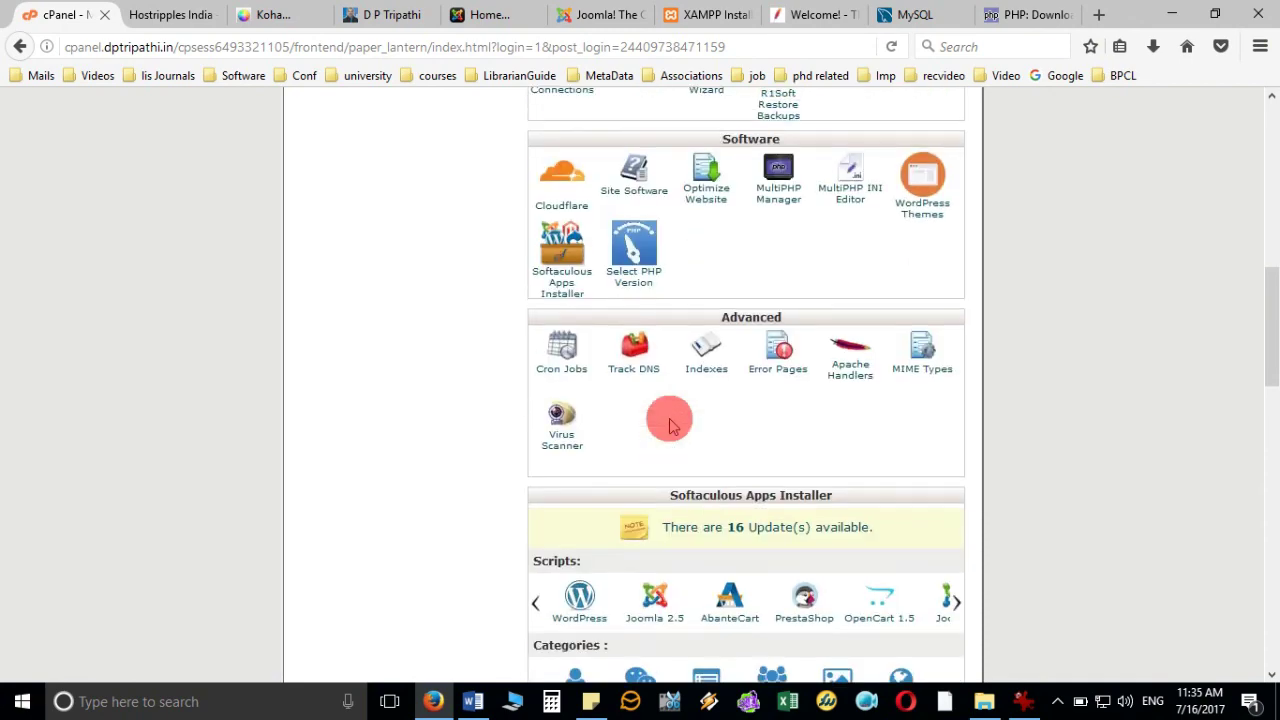
{"action": "scroll", "coordinate": [670, 425], "scroll_direction": "up", "scroll_amount": 15}
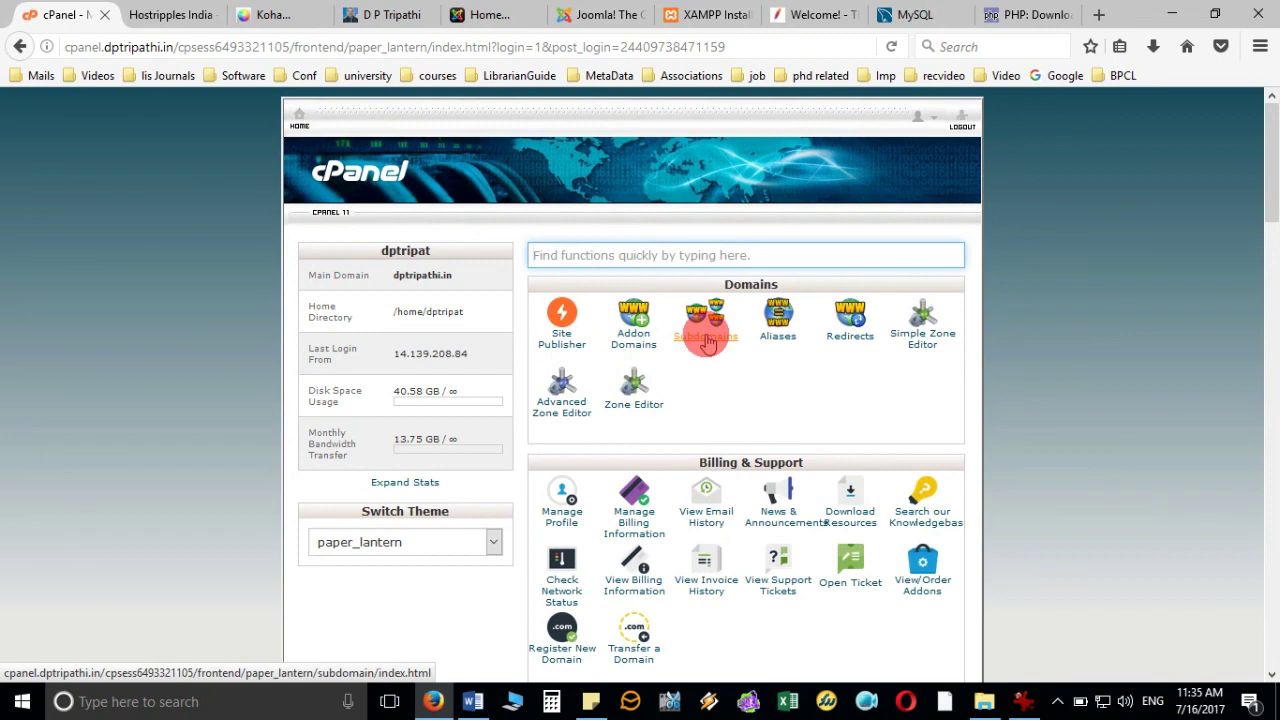
{"action": "left_click", "coordinate": [381, 15]}
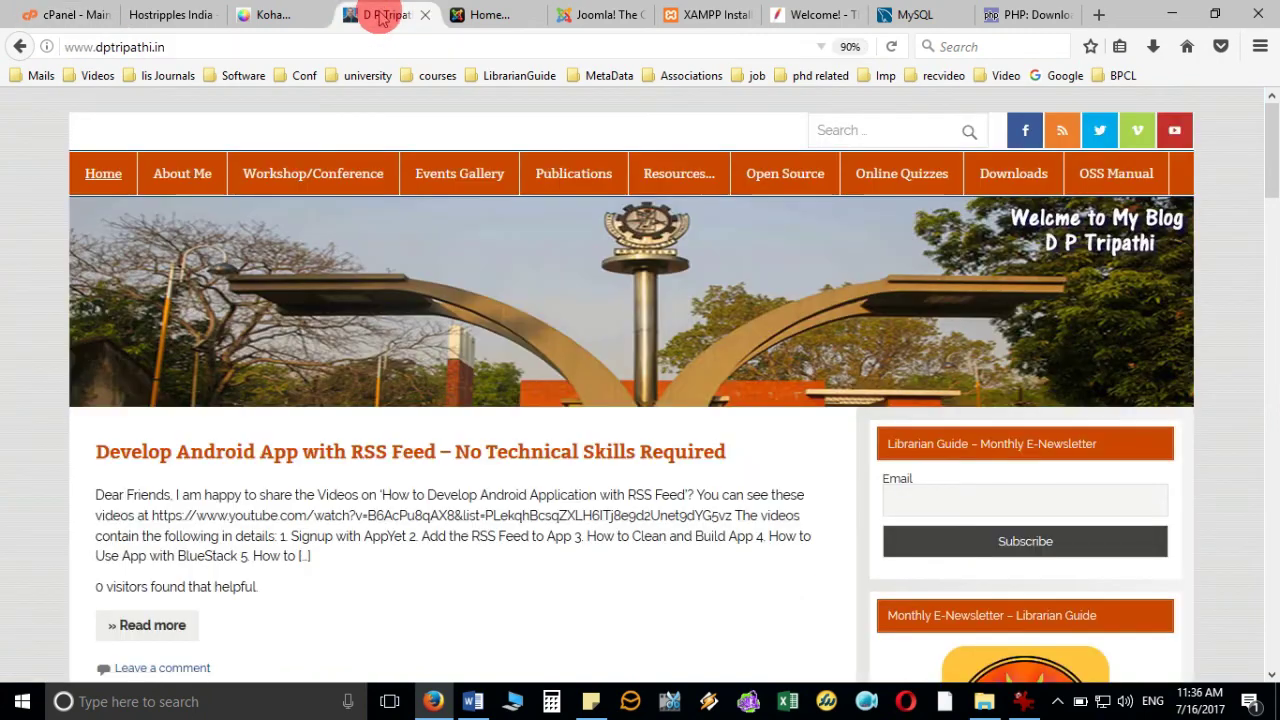
{"action": "left_click", "coordinate": [186, 46]}
{"action": "mouse_move", "coordinate": [785, 173]}
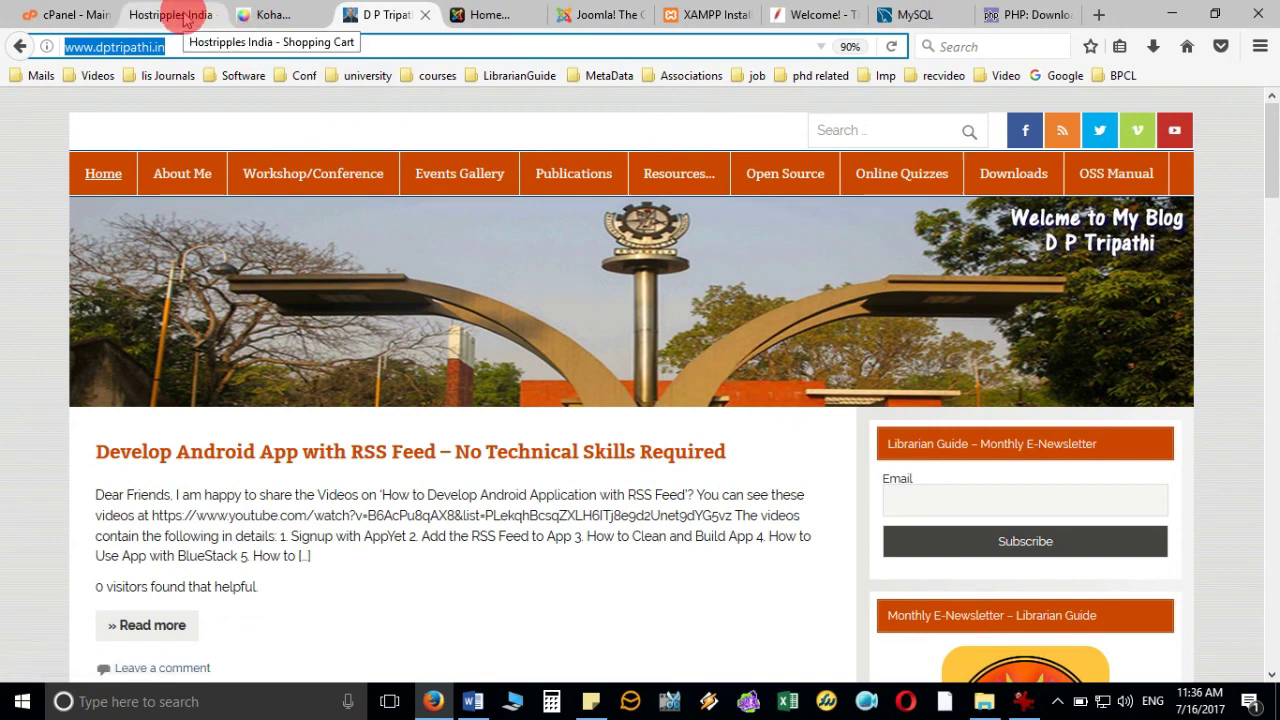
{"action": "left_click", "coordinate": [185, 18]}
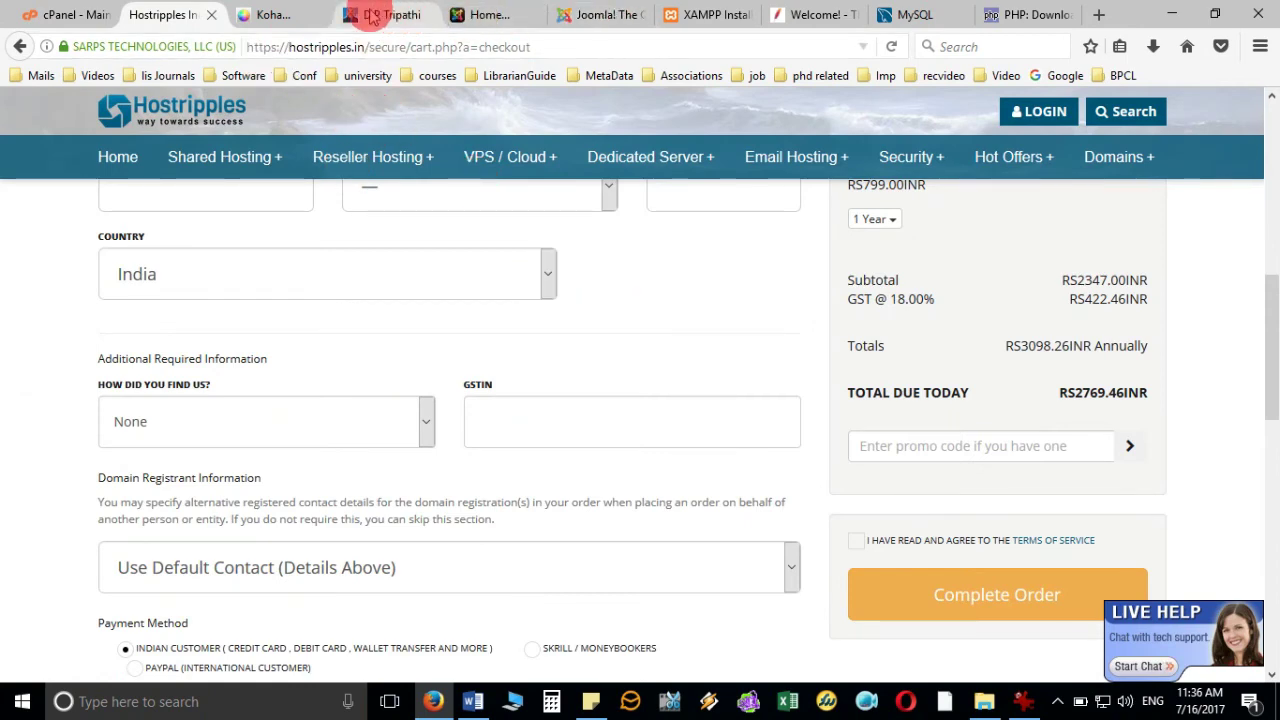
{"action": "left_click", "coordinate": [58, 15]}
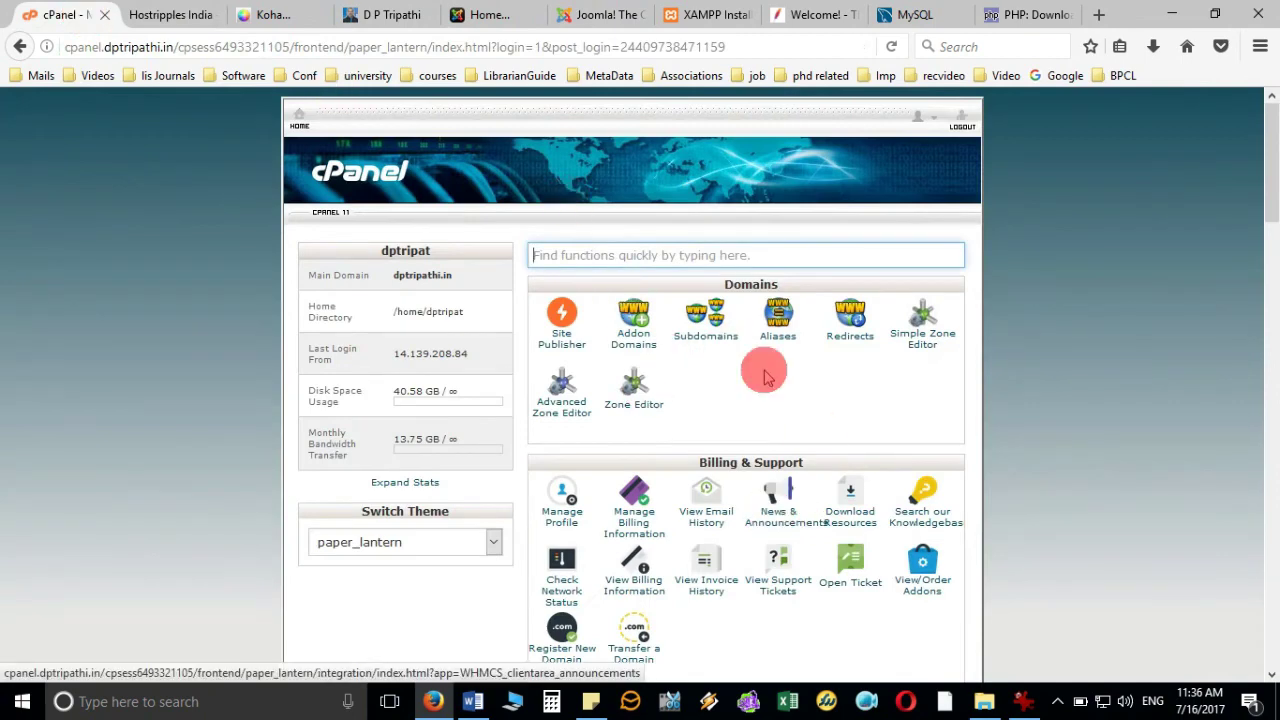
Step: Create the subdomain joomla.dptripathi.in with document root public_html/joomla
{"action": "left_click", "coordinate": [707, 340]}
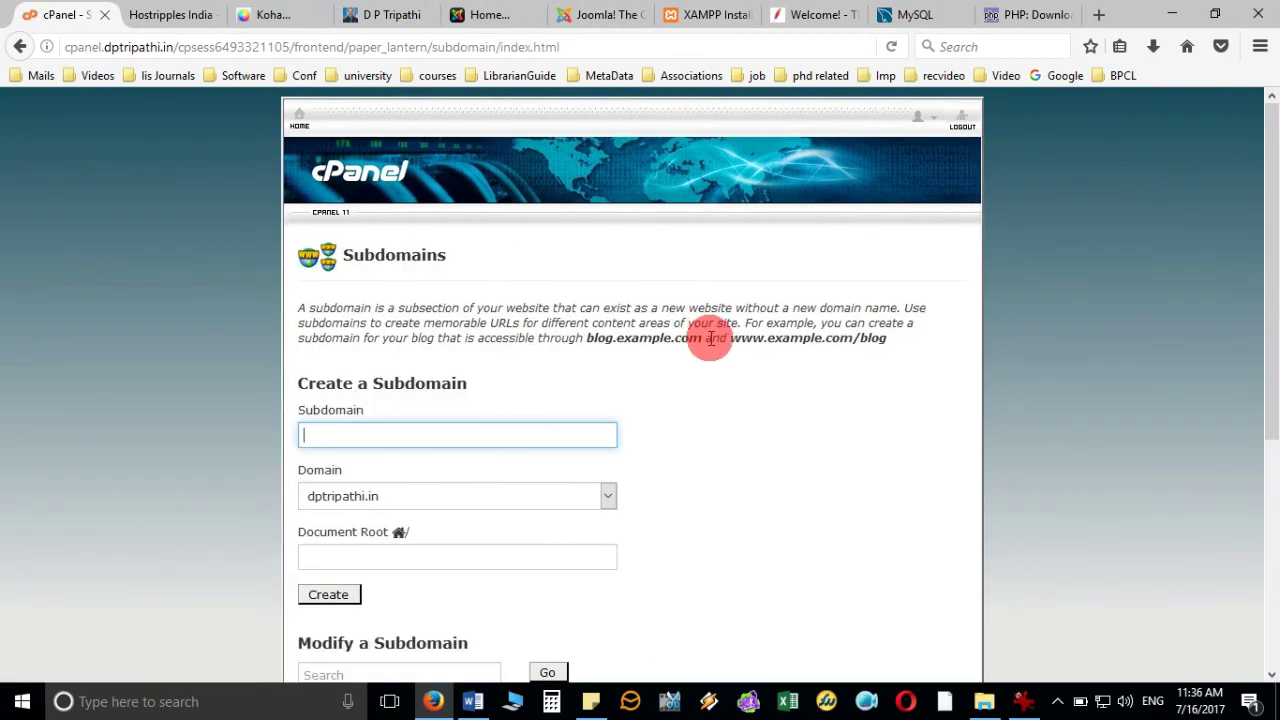
{"action": "scroll", "coordinate": [713, 330], "scroll_direction": "down", "scroll_amount": 2}
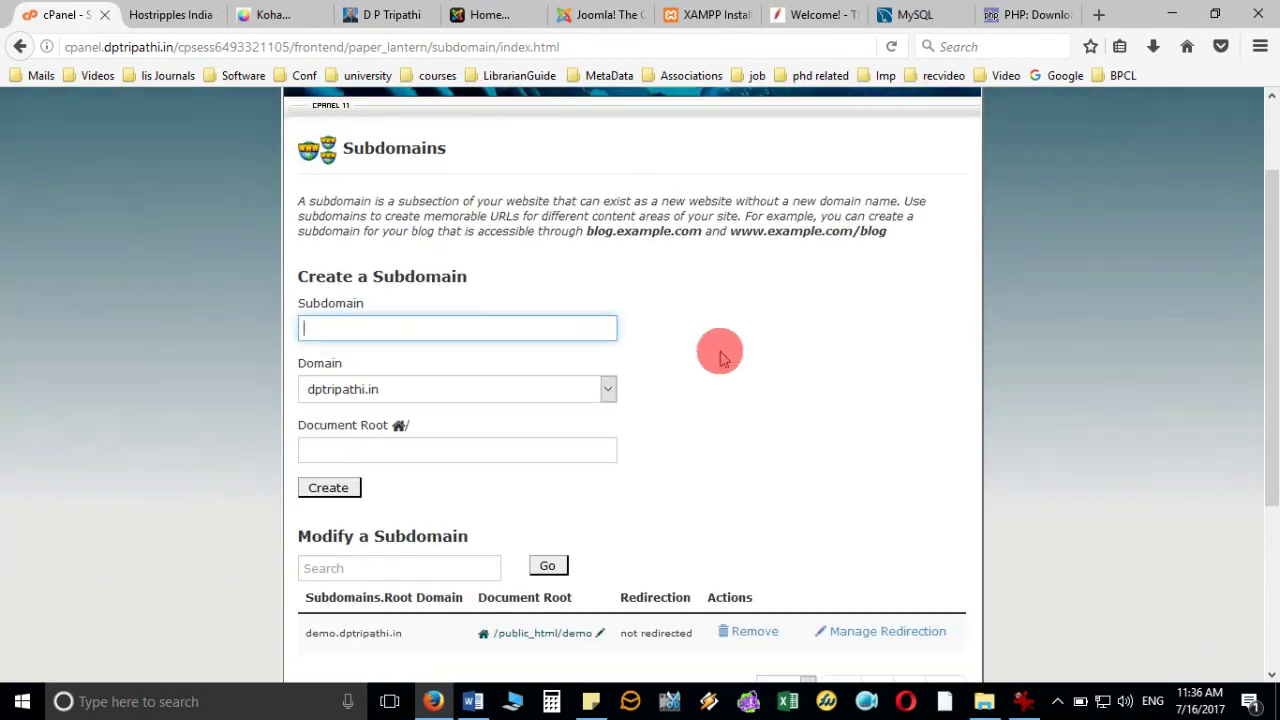
{"action": "left_click", "coordinate": [435, 327]}
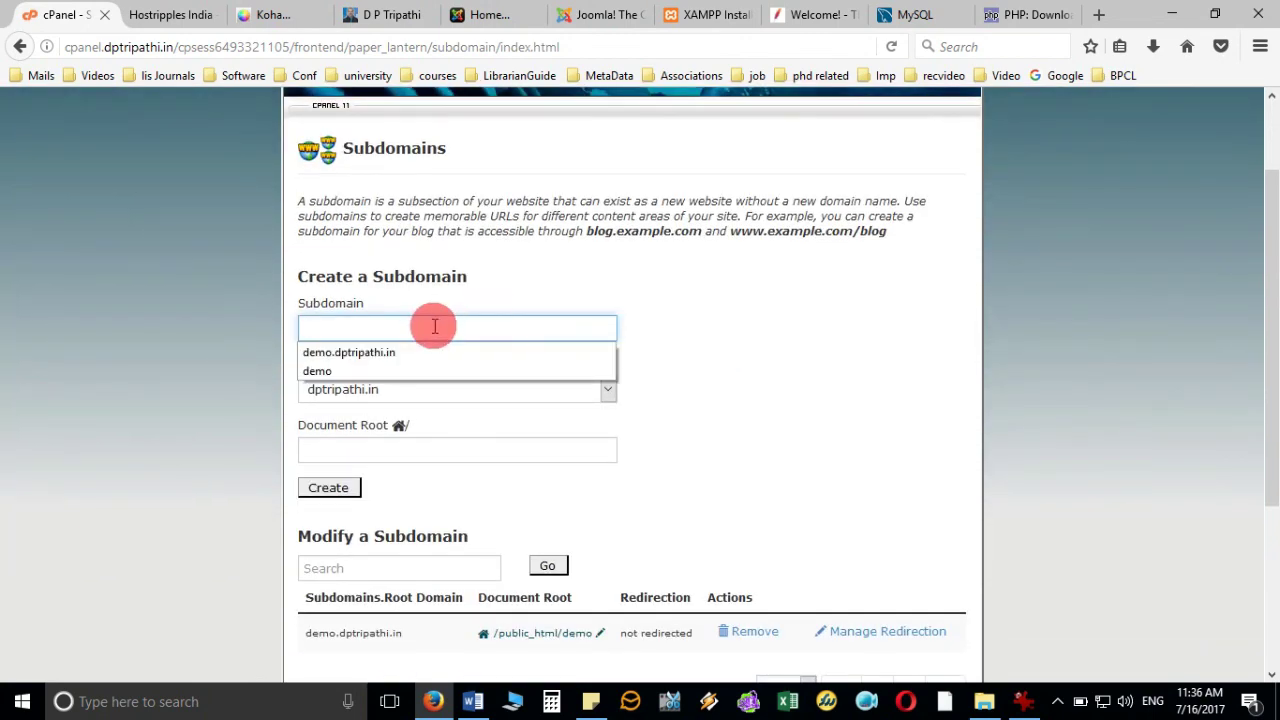
{"action": "type", "text": "joomla"}
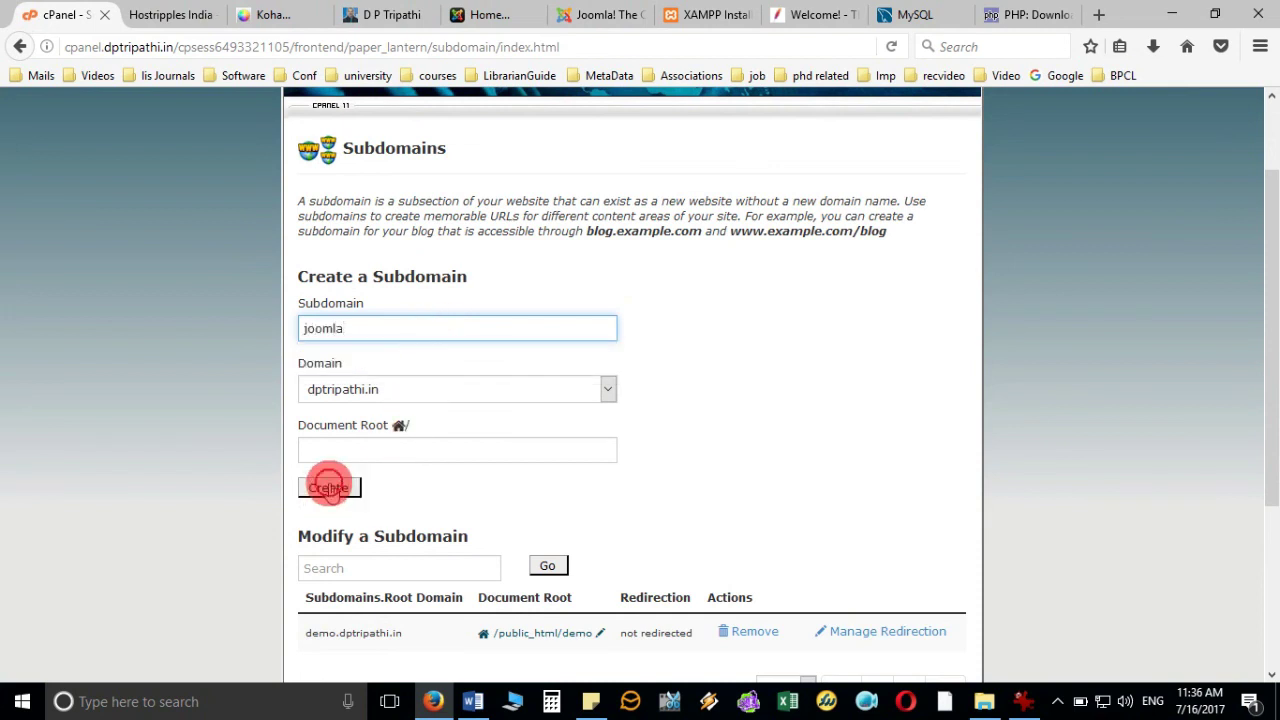
{"action": "left_click", "coordinate": [327, 495]}
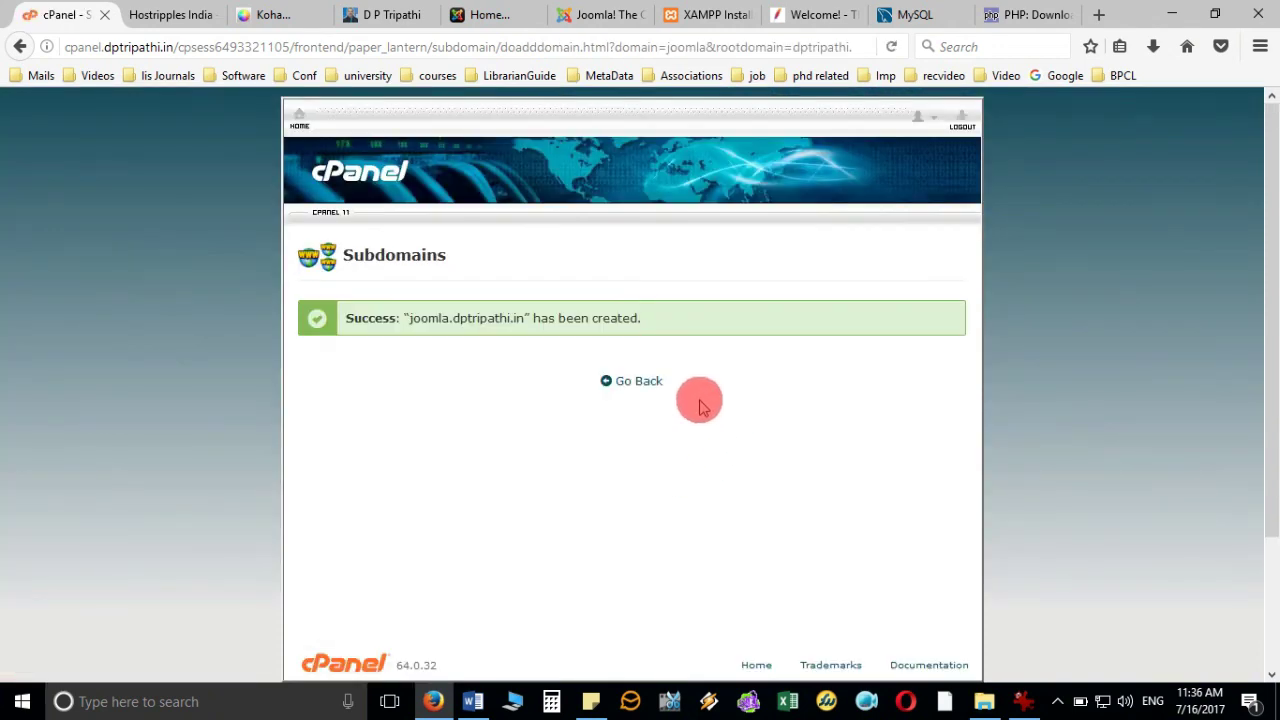
{"action": "left_click", "coordinate": [640, 385]}
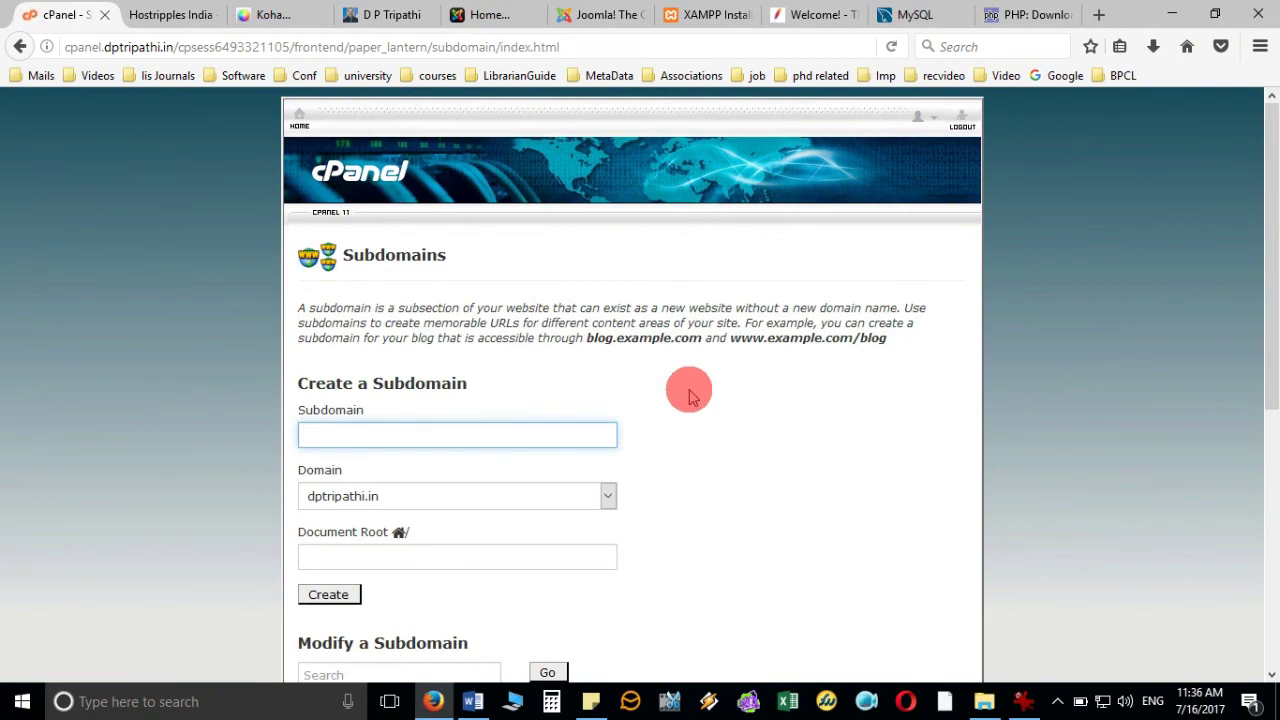
{"action": "scroll", "coordinate": [690, 395], "scroll_direction": "down", "scroll_amount": 1}
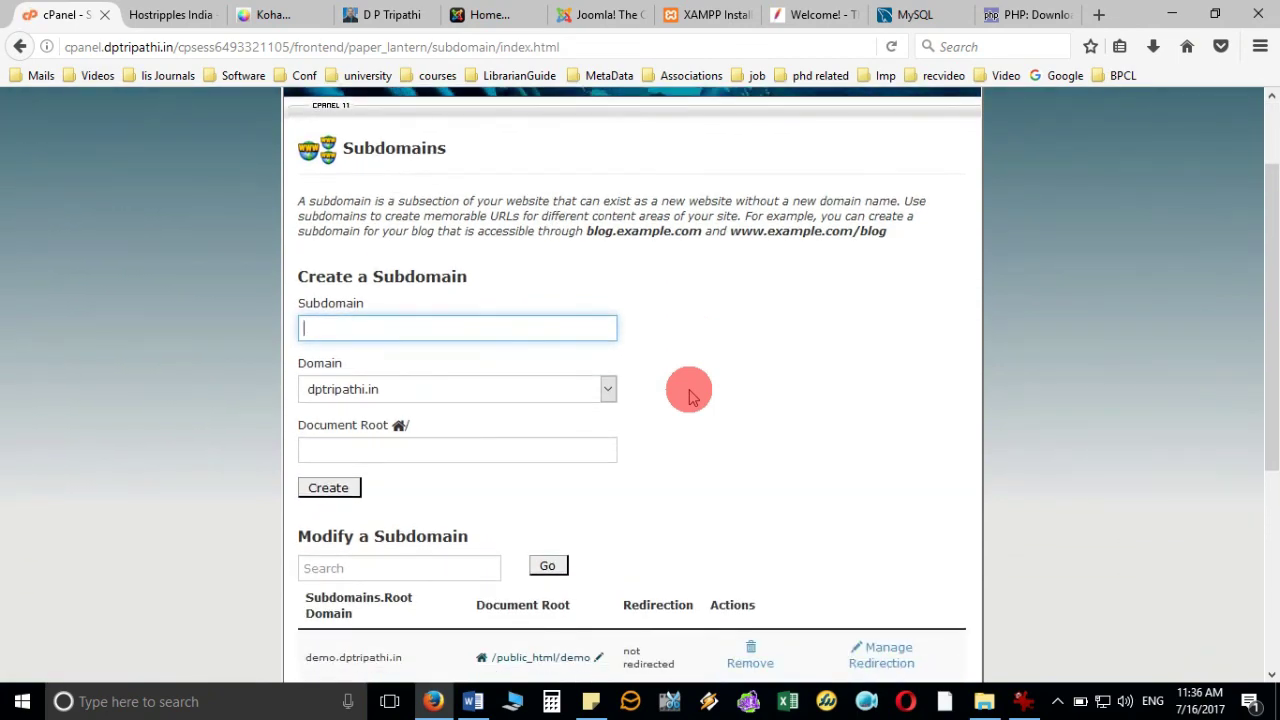
Step: Try removing demo.dptripathi.in, then check the list shows only joomla.dptripathi.in
{"action": "scroll", "coordinate": [690, 395], "scroll_direction": "down", "scroll_amount": 3}
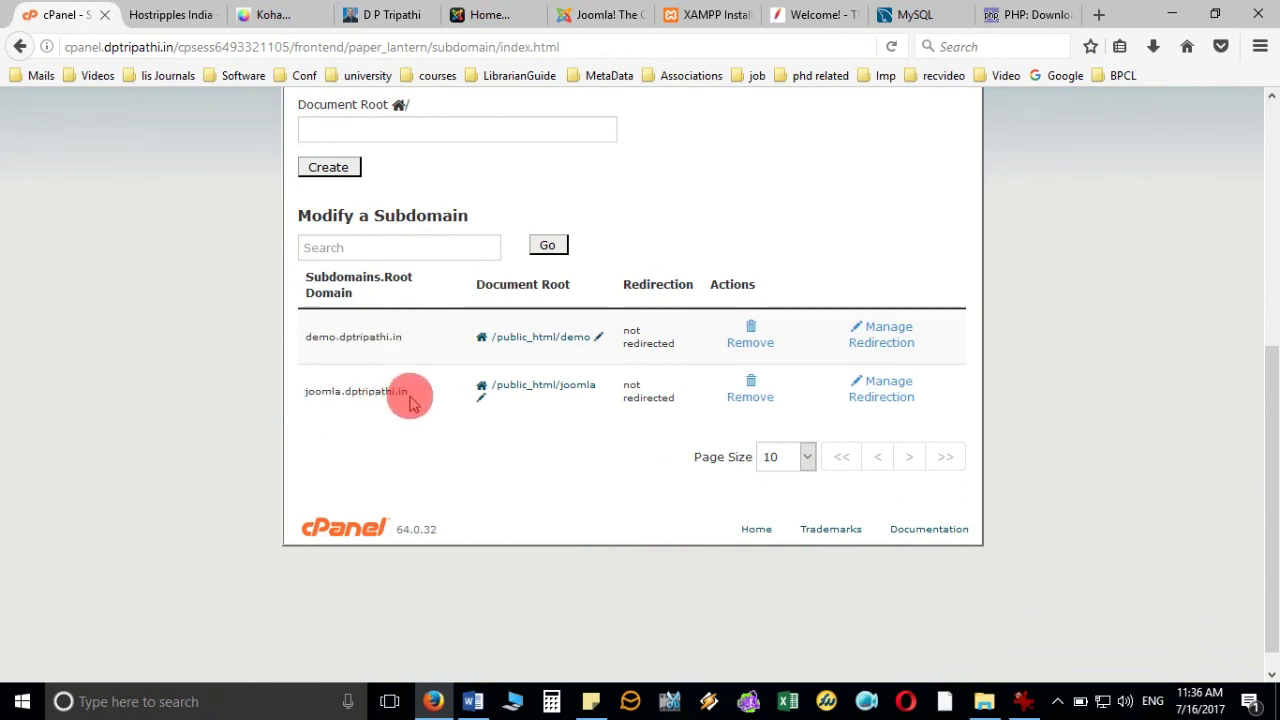
{"action": "left_click", "coordinate": [751, 345]}
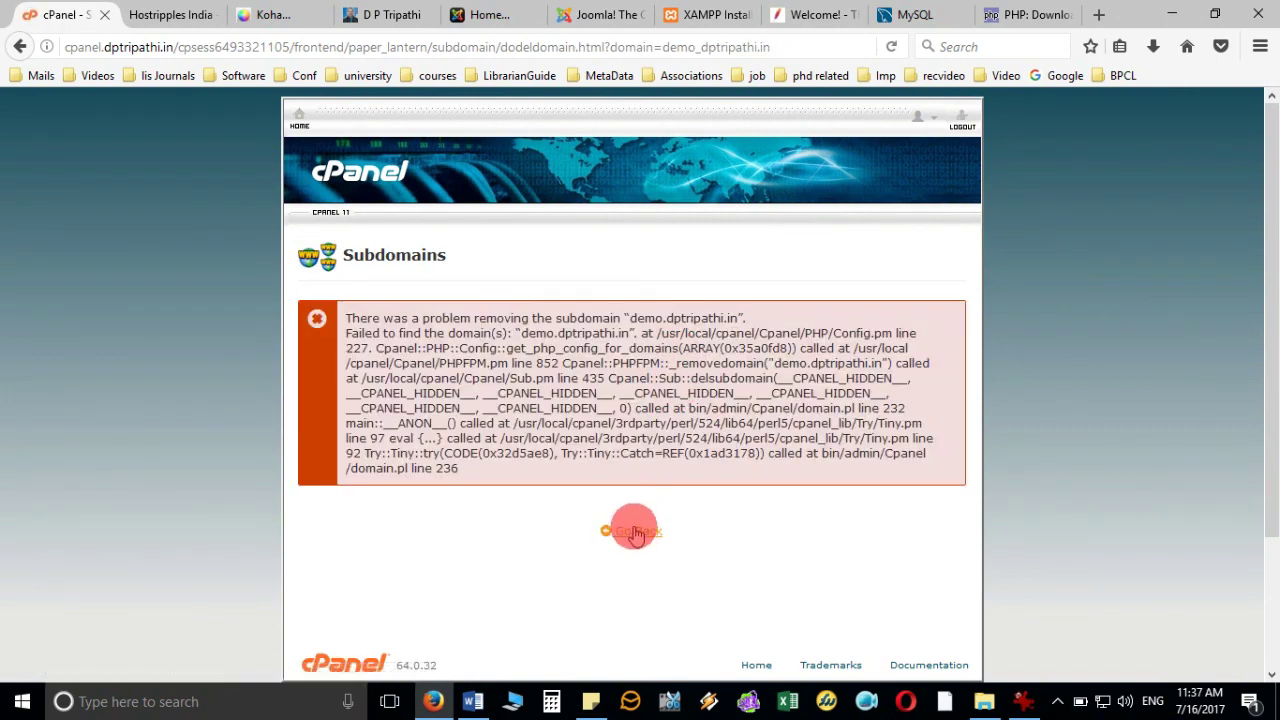
{"action": "left_click", "coordinate": [631, 530]}
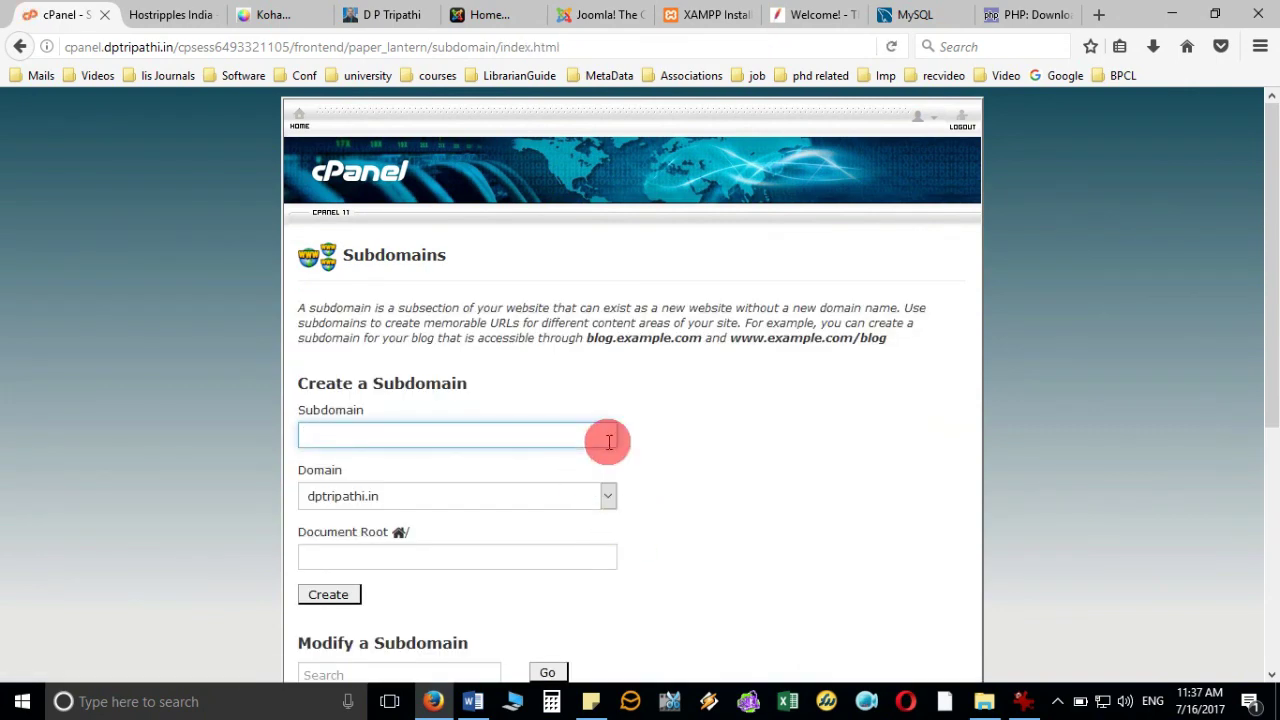
{"action": "scroll", "coordinate": [608, 437], "scroll_direction": "down", "scroll_amount": 4}
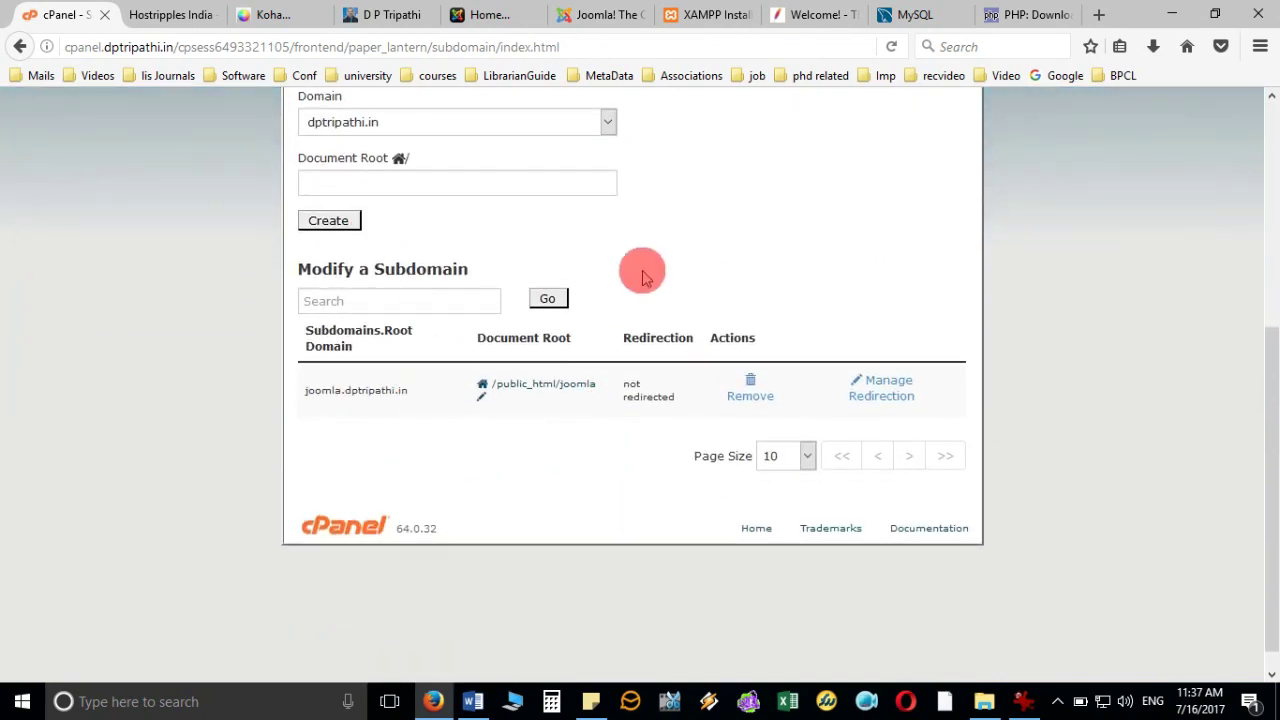
{"action": "scroll", "coordinate": [643, 275], "scroll_direction": "up", "scroll_amount": 3}
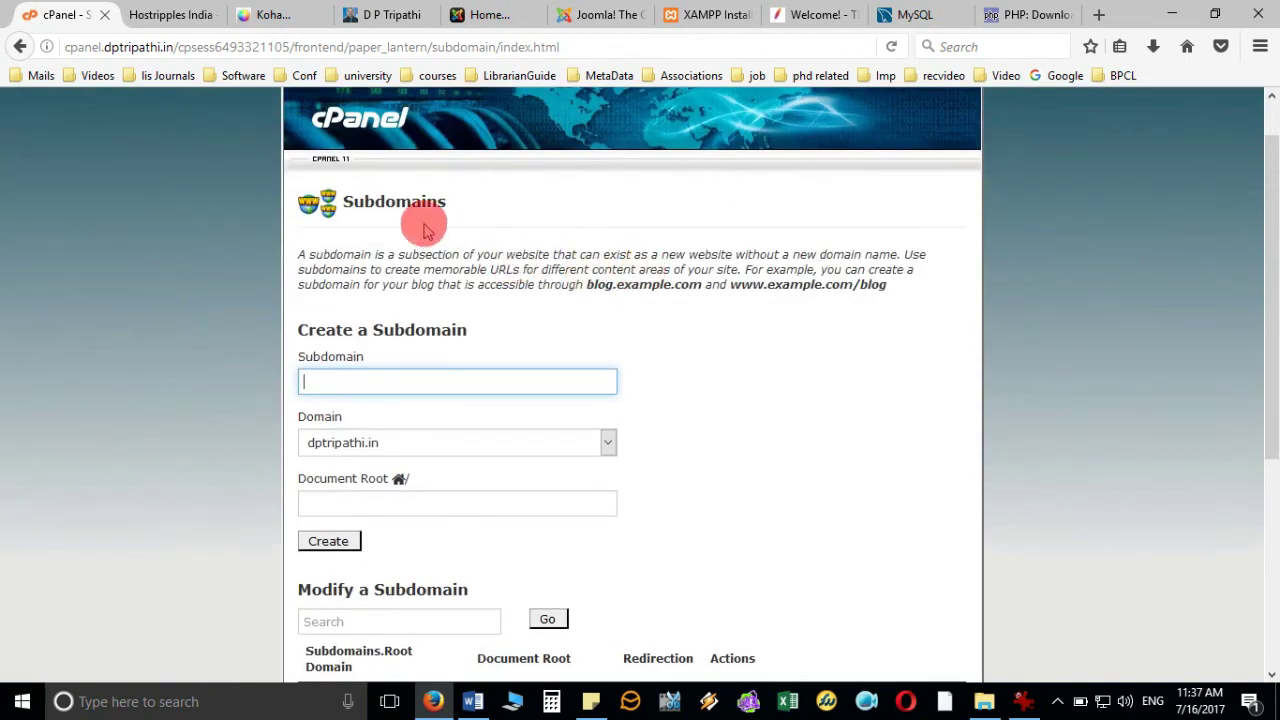
{"action": "scroll", "coordinate": [800, 195], "scroll_direction": "up", "scroll_amount": 1}
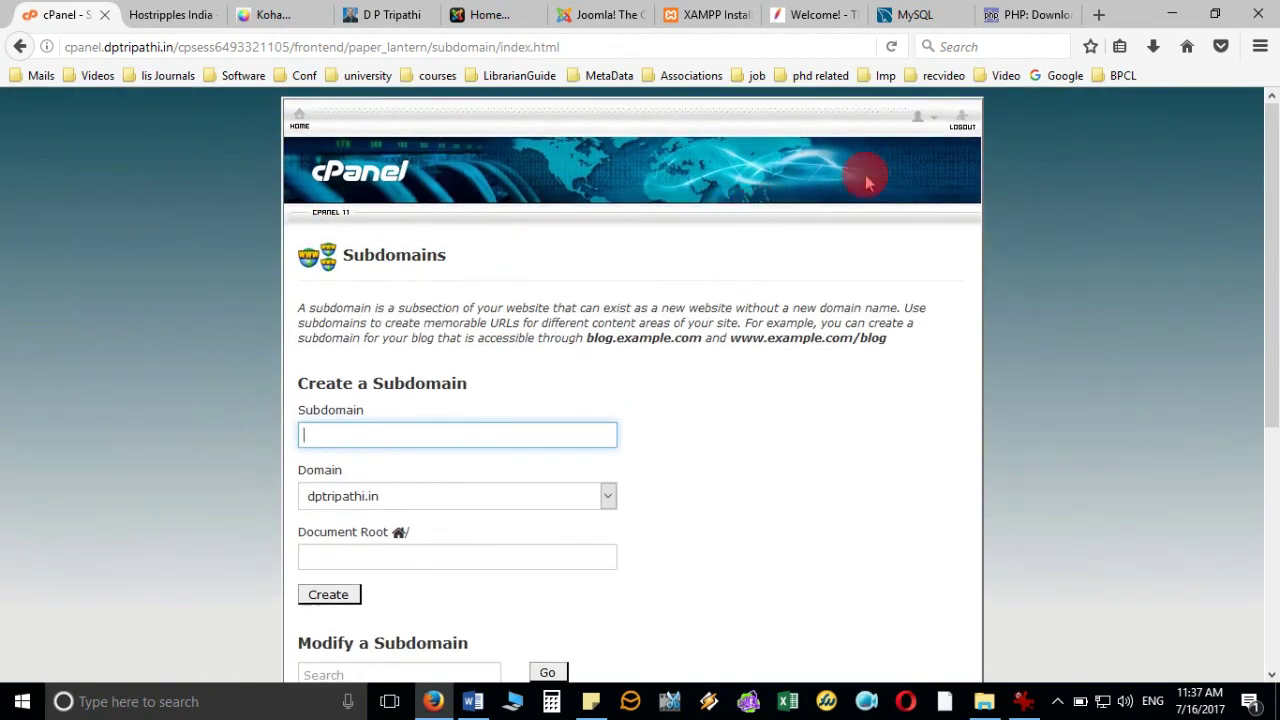
Step: Return to the cPanel home page and scroll down to the Databases tools
{"action": "left_click", "coordinate": [298, 120]}
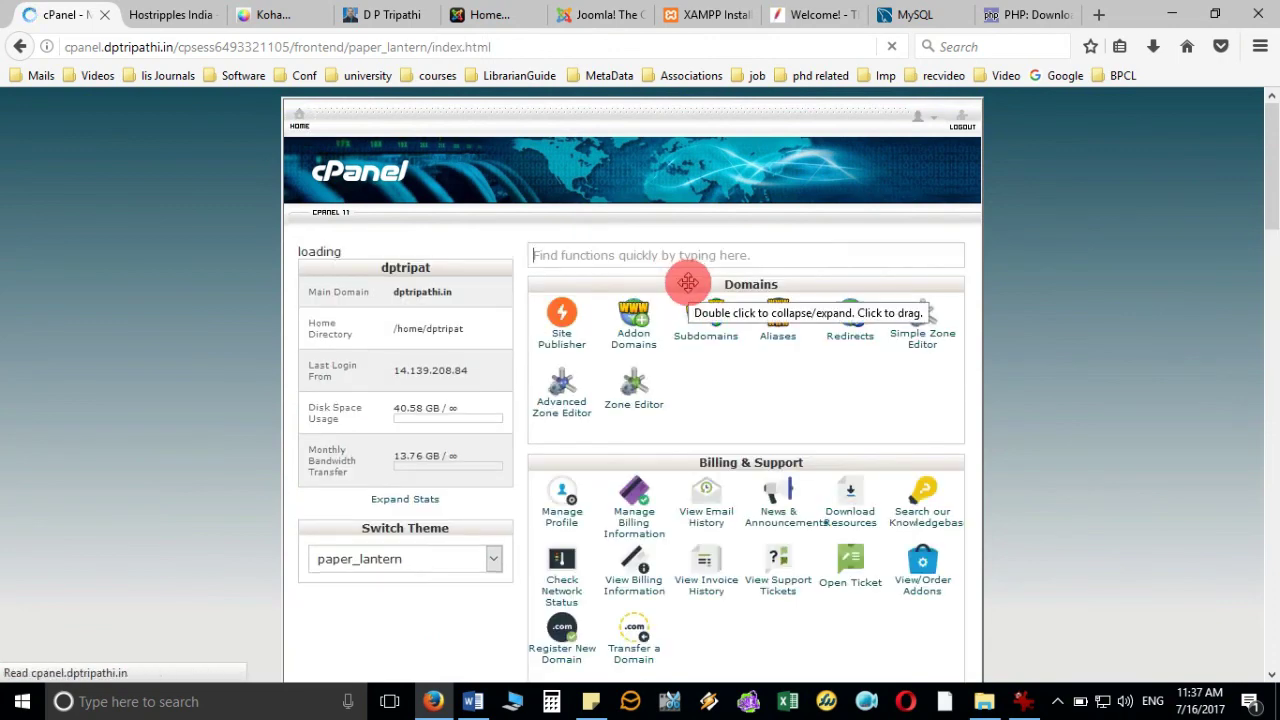
{"action": "scroll", "coordinate": [687, 305], "scroll_direction": "down", "scroll_amount": 4}
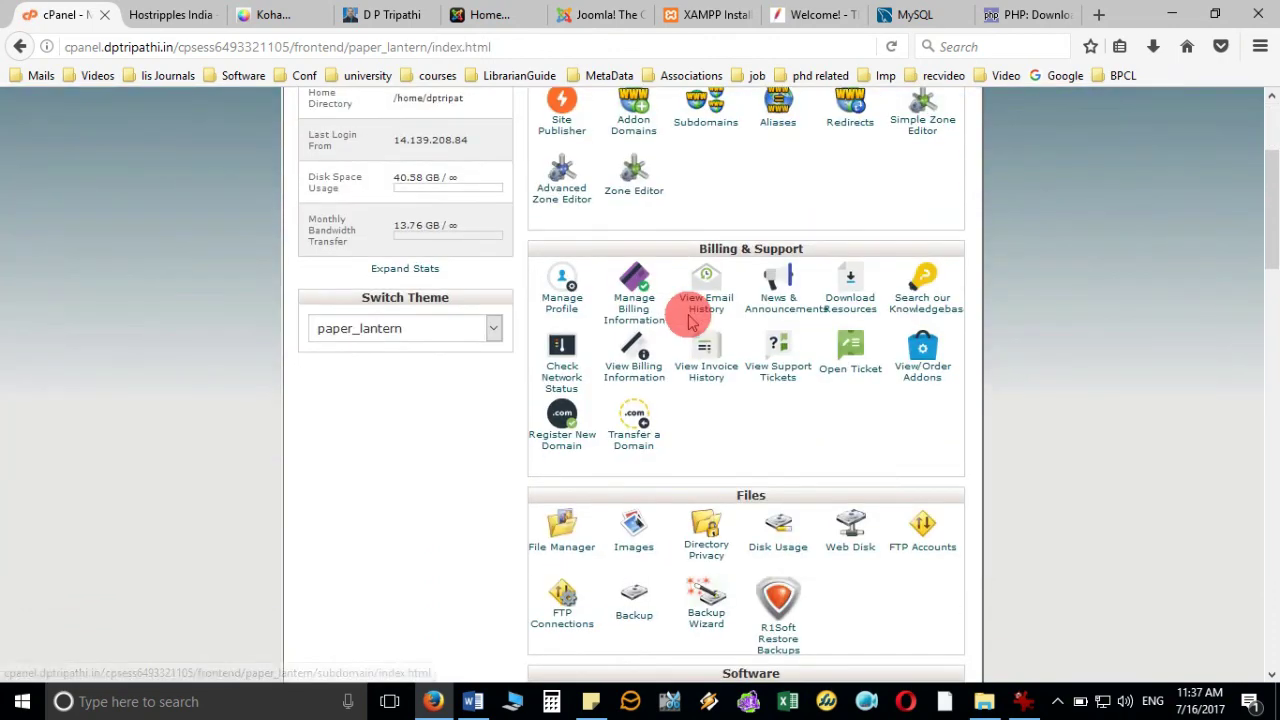
{"action": "scroll", "coordinate": [687, 320], "scroll_direction": "down", "scroll_amount": 11}
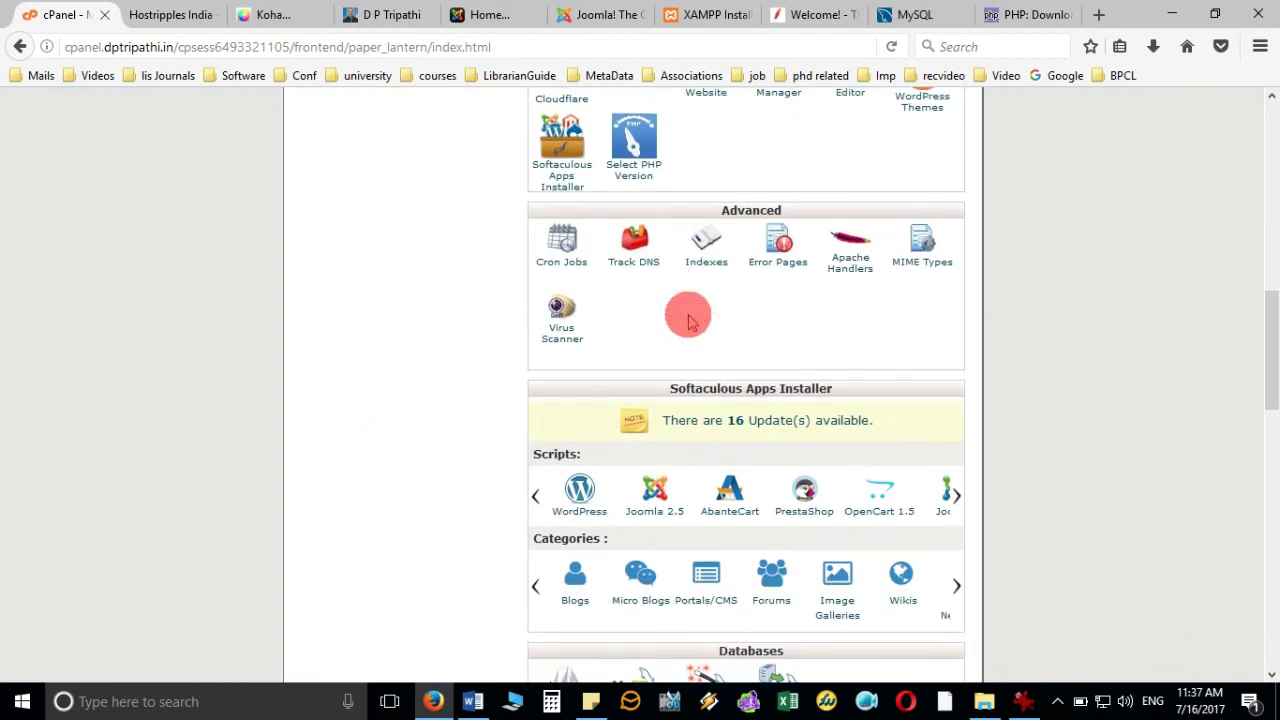
{"action": "scroll", "coordinate": [688, 320], "scroll_direction": "down", "scroll_amount": 2}
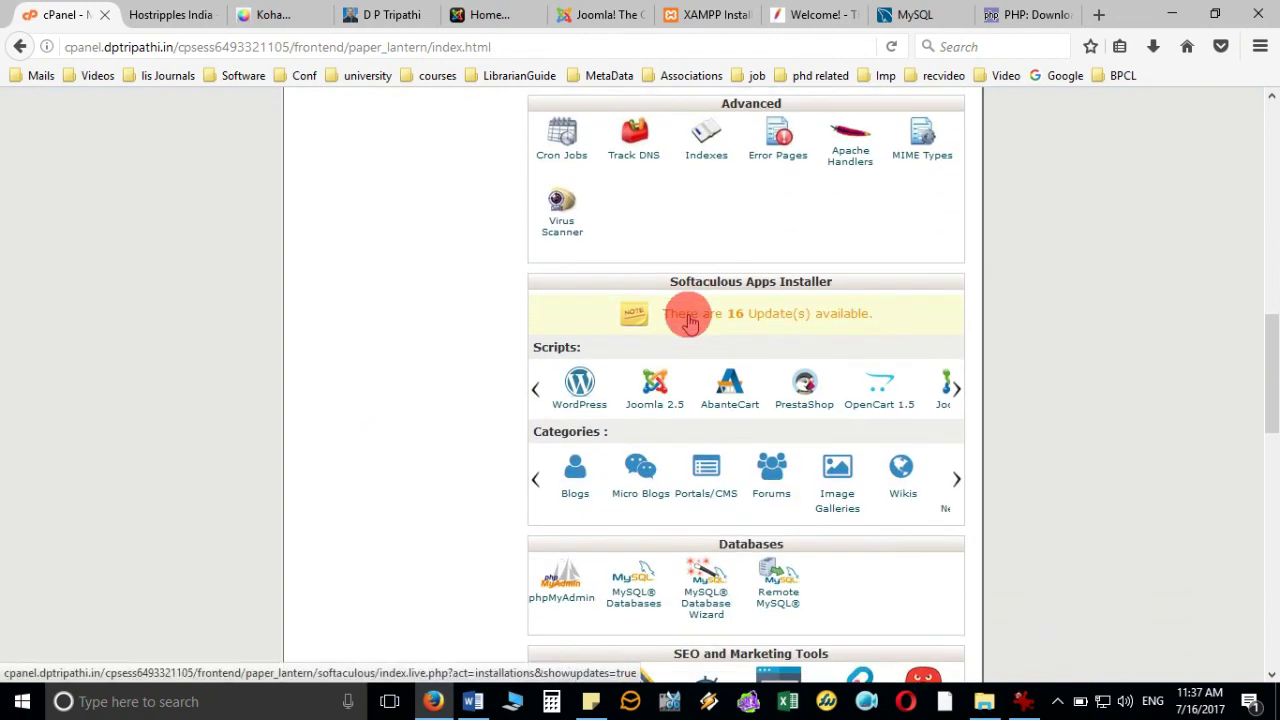
{"action": "scroll", "coordinate": [687, 318], "scroll_direction": "down", "scroll_amount": 2}
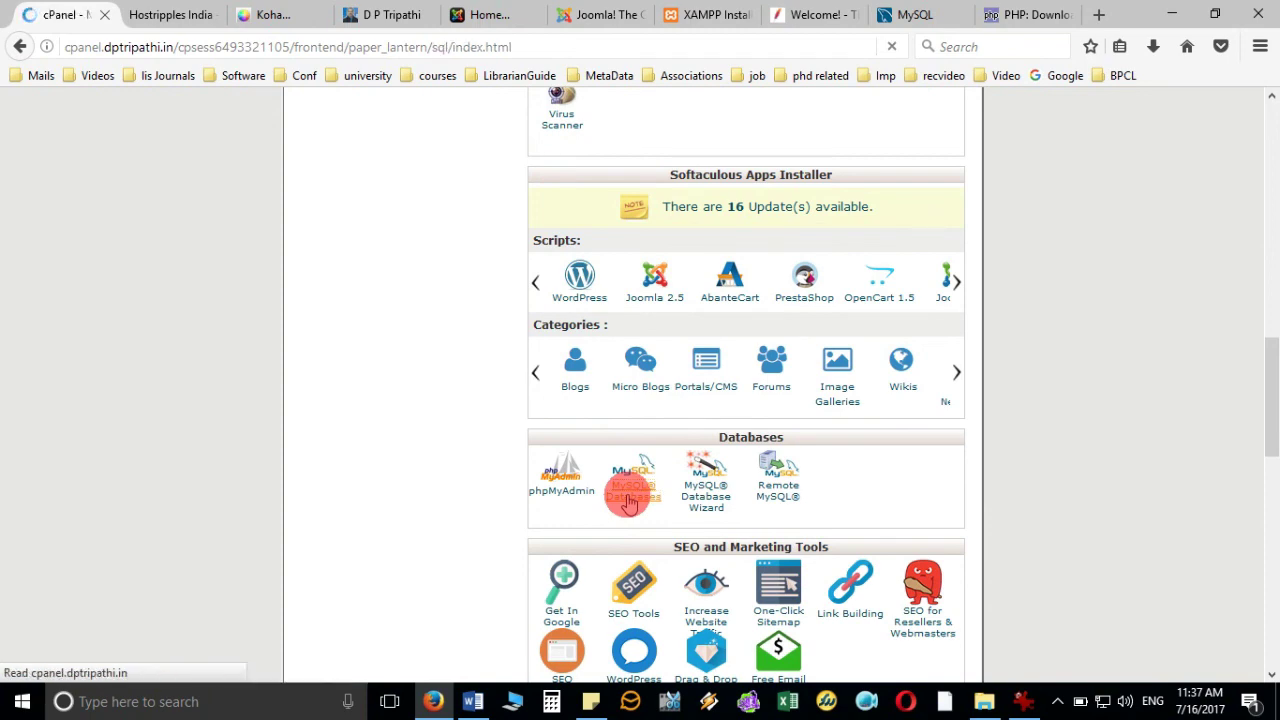
Step: Create the MySQL database dptripat_joomla and return to the MySQL Databases page
{"action": "scroll", "coordinate": [672, 390], "scroll_direction": "down", "scroll_amount": 3}
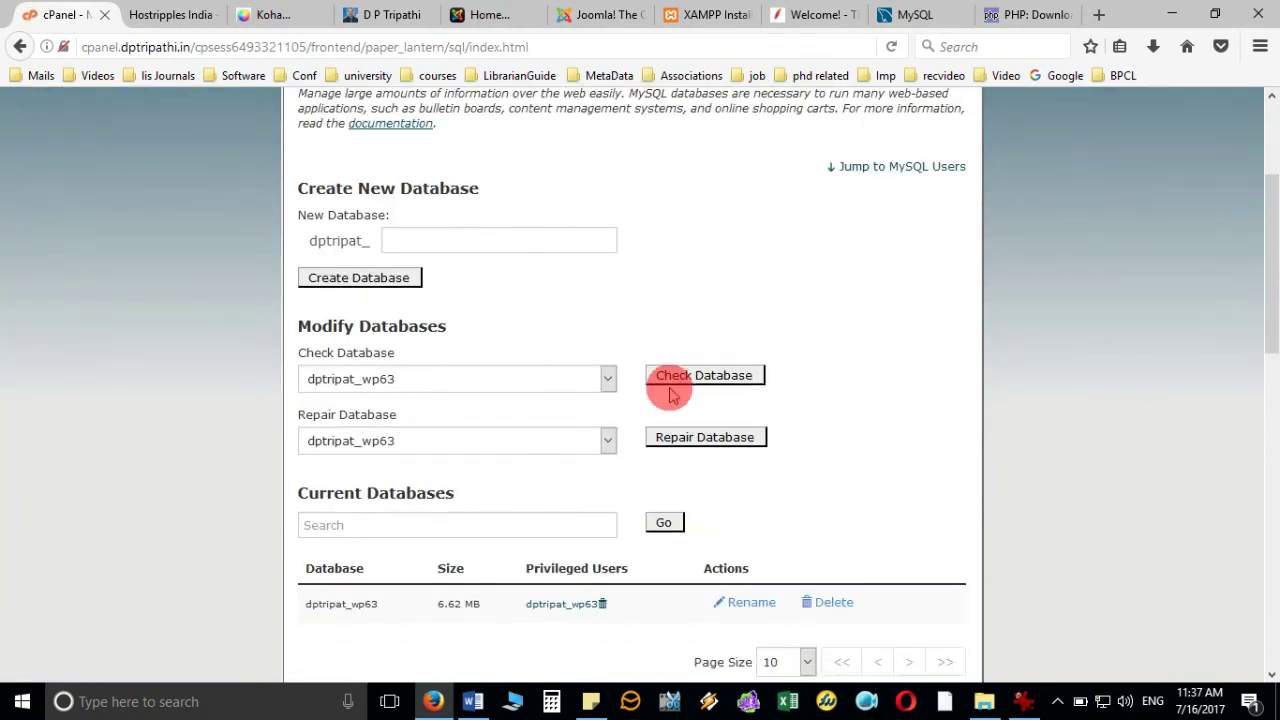
{"action": "scroll", "coordinate": [490, 400], "scroll_direction": "down", "scroll_amount": 2}
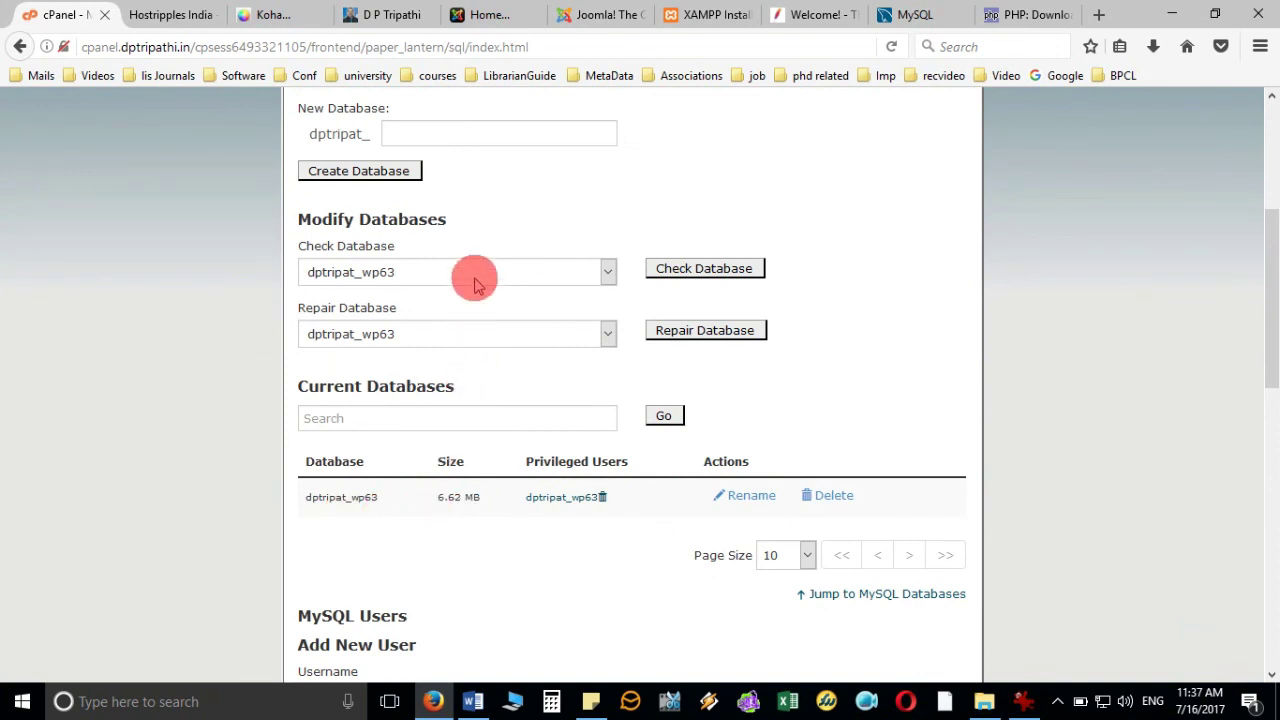
{"action": "left_click", "coordinate": [471, 128]}
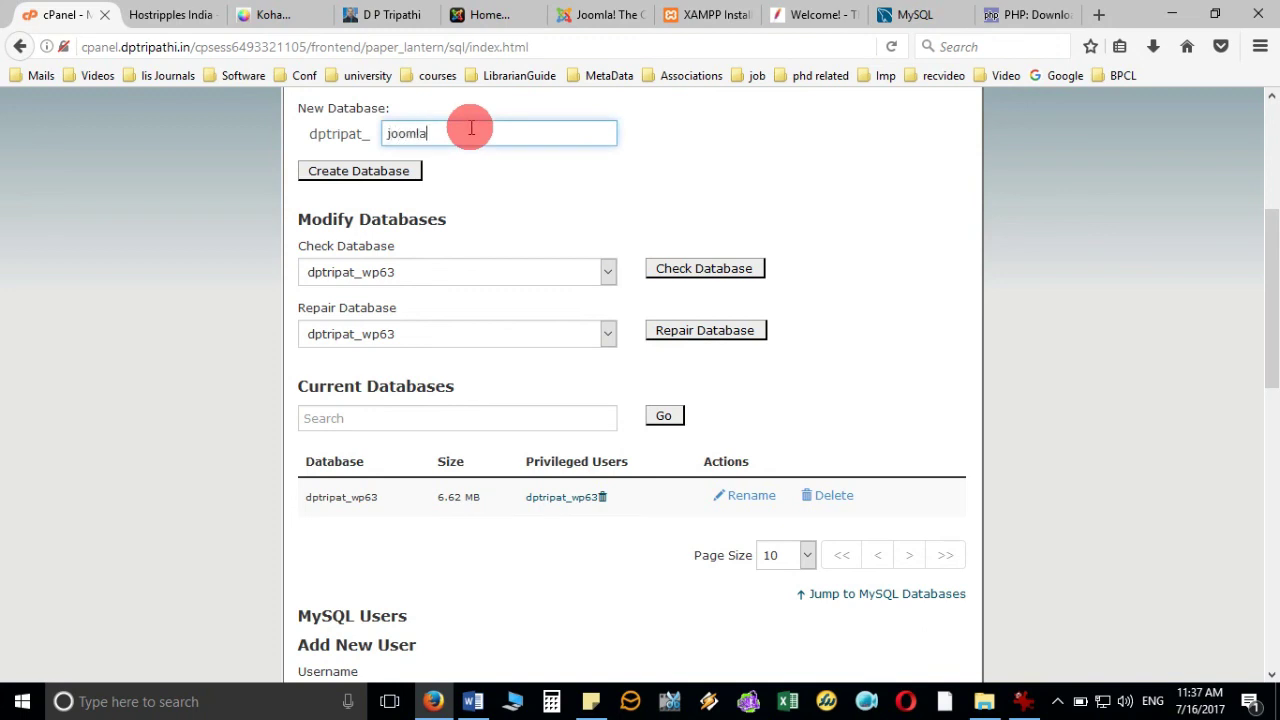
{"action": "left_click", "coordinate": [365, 171]}
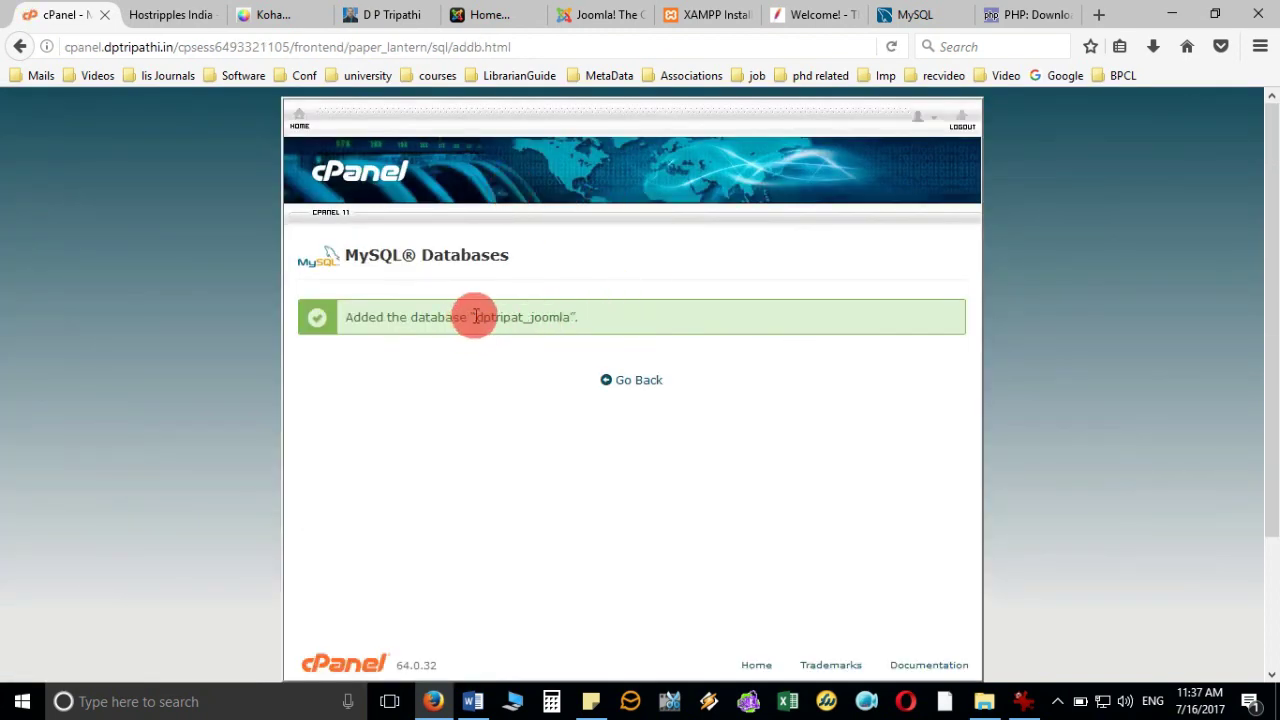
{"action": "left_click_drag", "start_coordinate": [477, 316], "coordinate": [523, 319]}
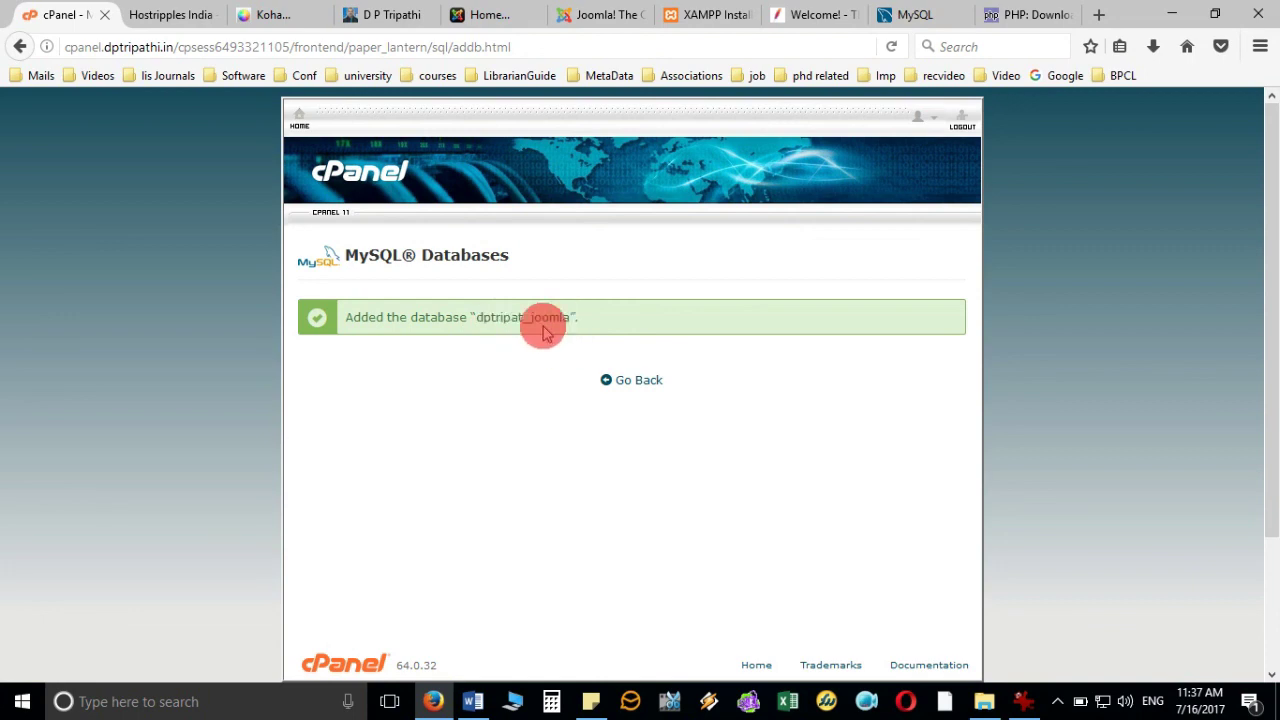
{"action": "left_click", "coordinate": [638, 382]}
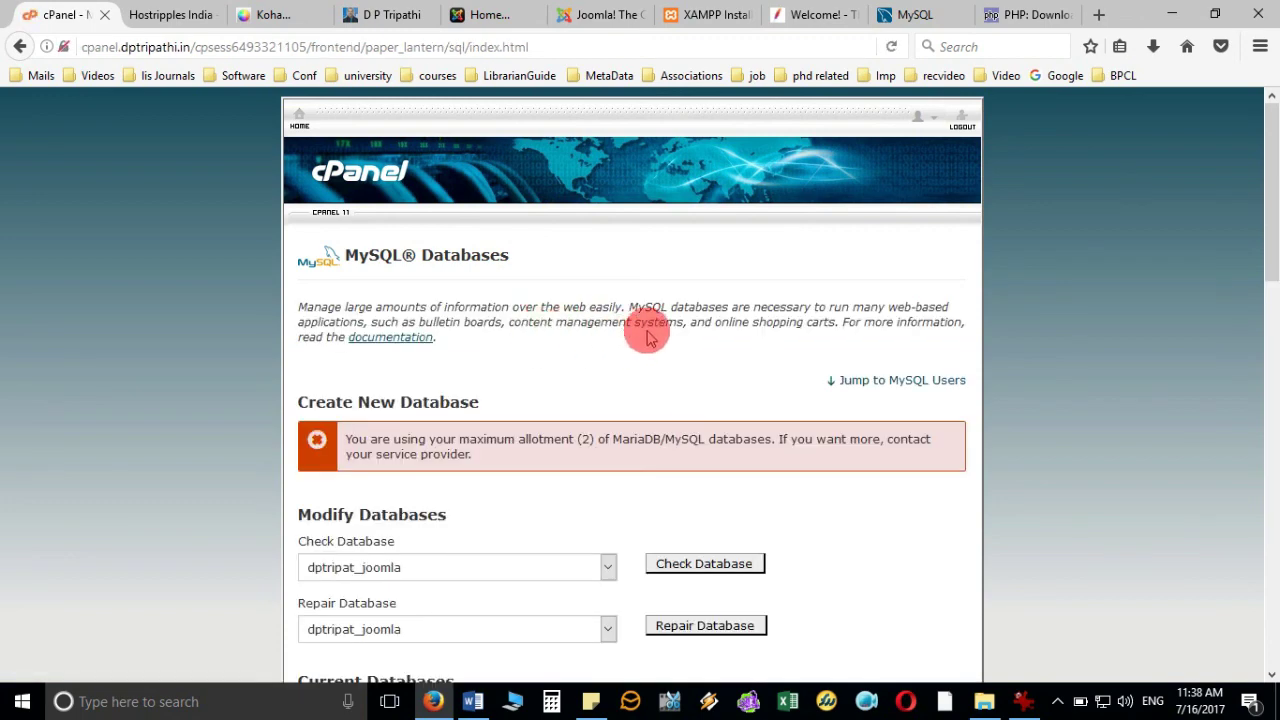
{"action": "scroll", "coordinate": [646, 337], "scroll_direction": "down", "scroll_amount": 3}
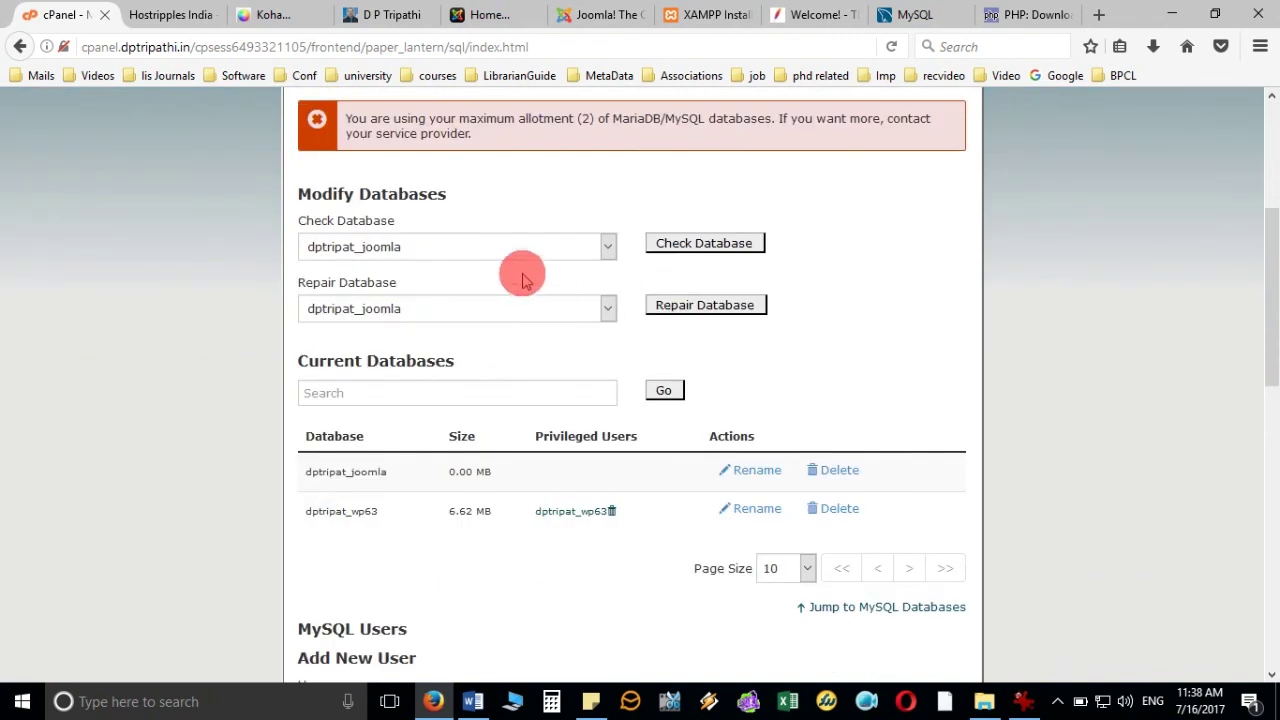
{"action": "scroll", "coordinate": [520, 242], "scroll_direction": "down", "scroll_amount": 3}
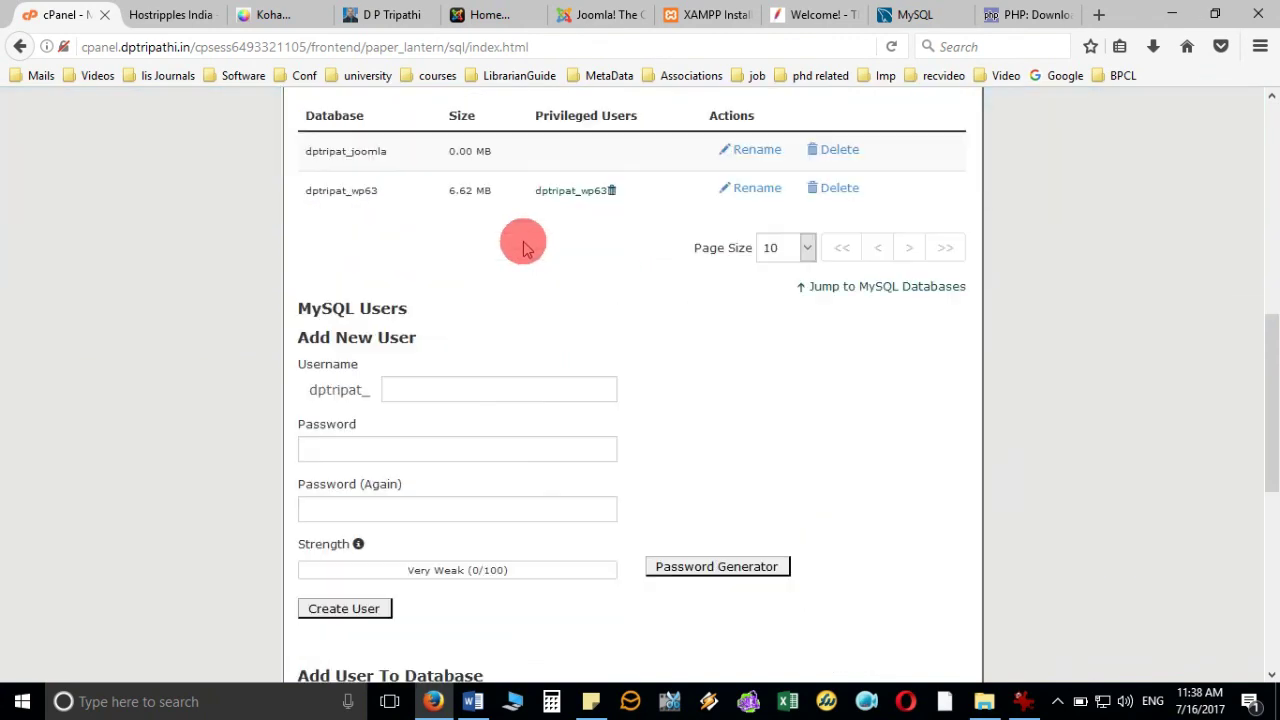
{"action": "scroll", "coordinate": [523, 240], "scroll_direction": "up", "scroll_amount": 2}
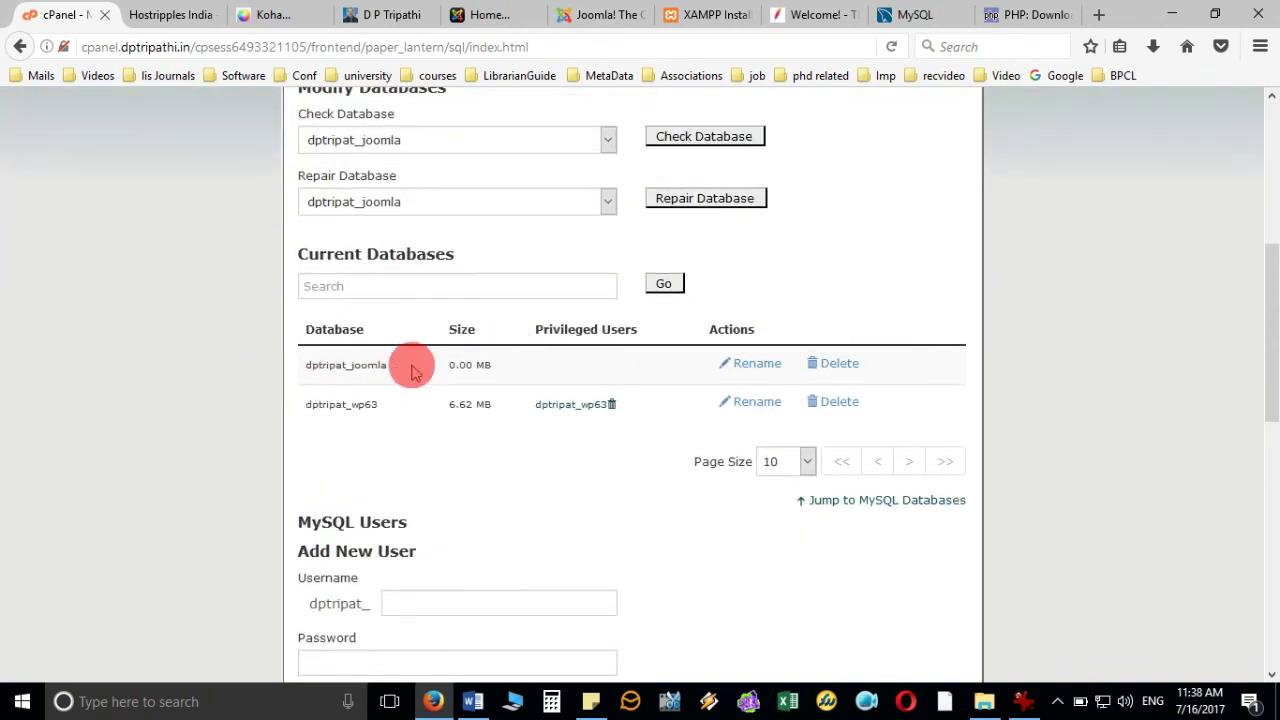
{"action": "scroll", "coordinate": [490, 365], "scroll_direction": "down", "scroll_amount": 3}
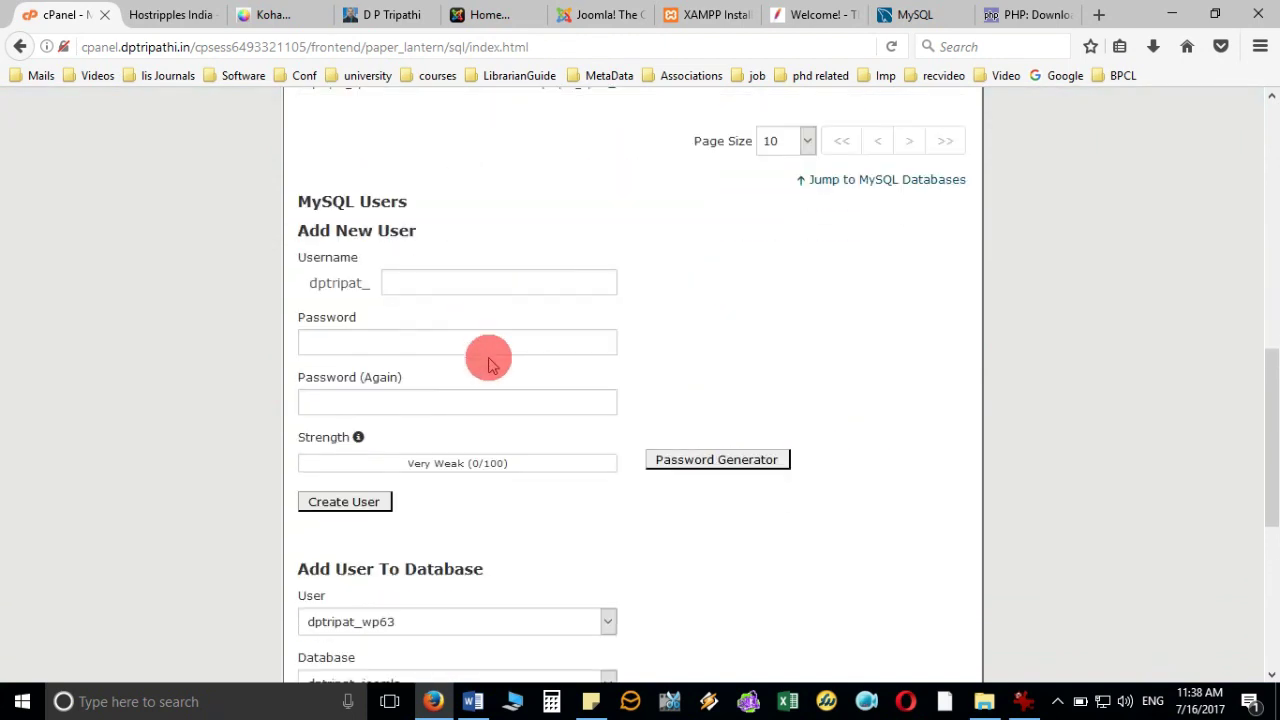
Step: Enter username joomla and a strong password, repeated, for a new MySQL user
{"action": "left_click", "coordinate": [487, 283]}
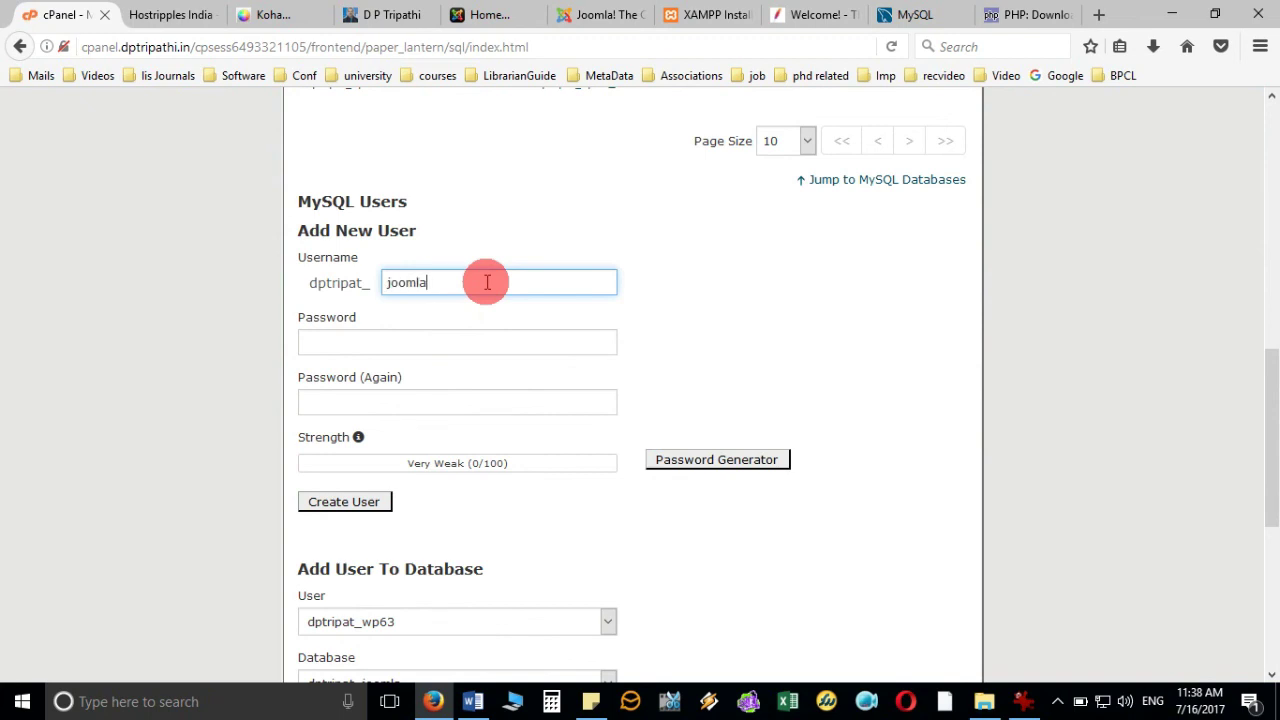
{"action": "key", "text": "Tab"}
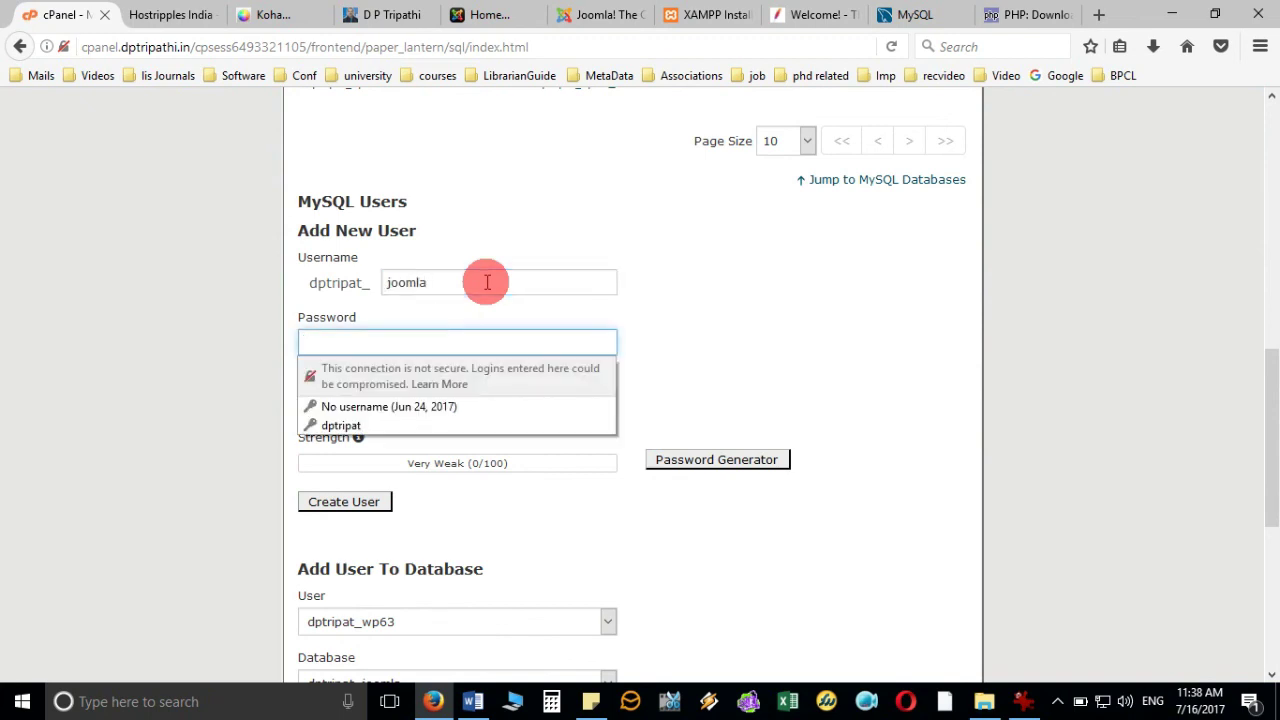
{"action": "type", "text": "•••••"}
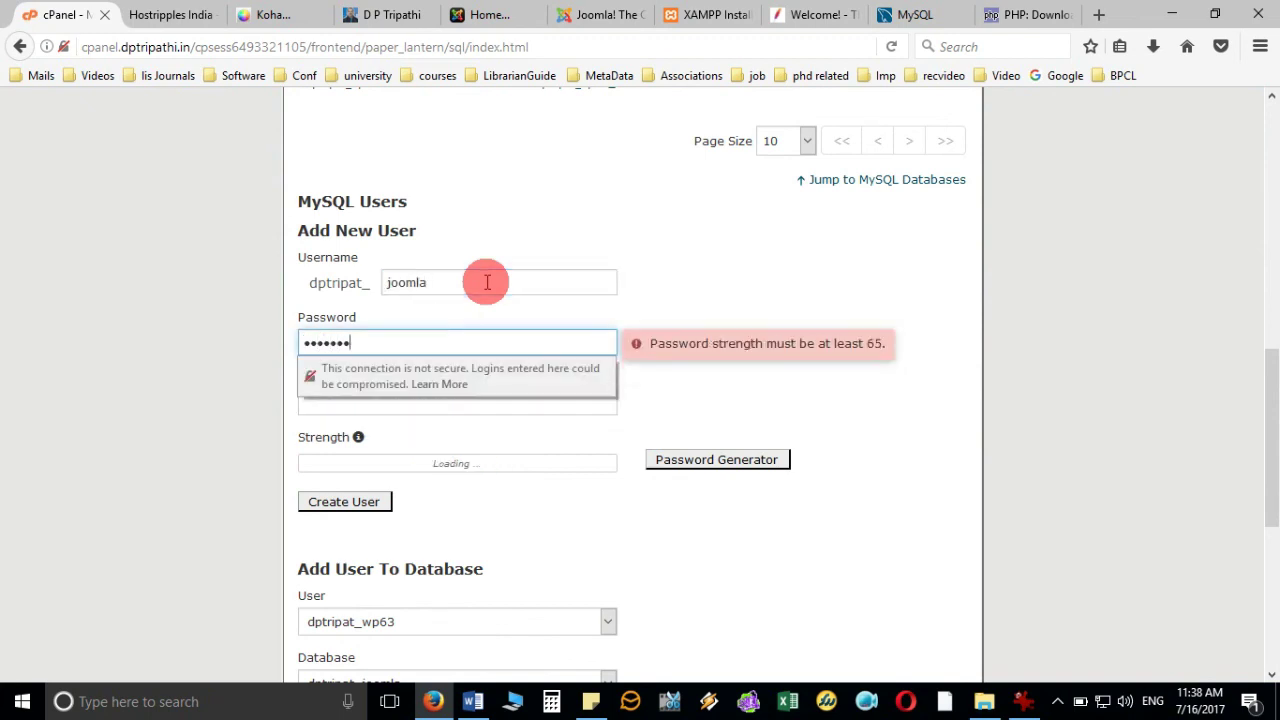
{"action": "key", "text": "Tab"}
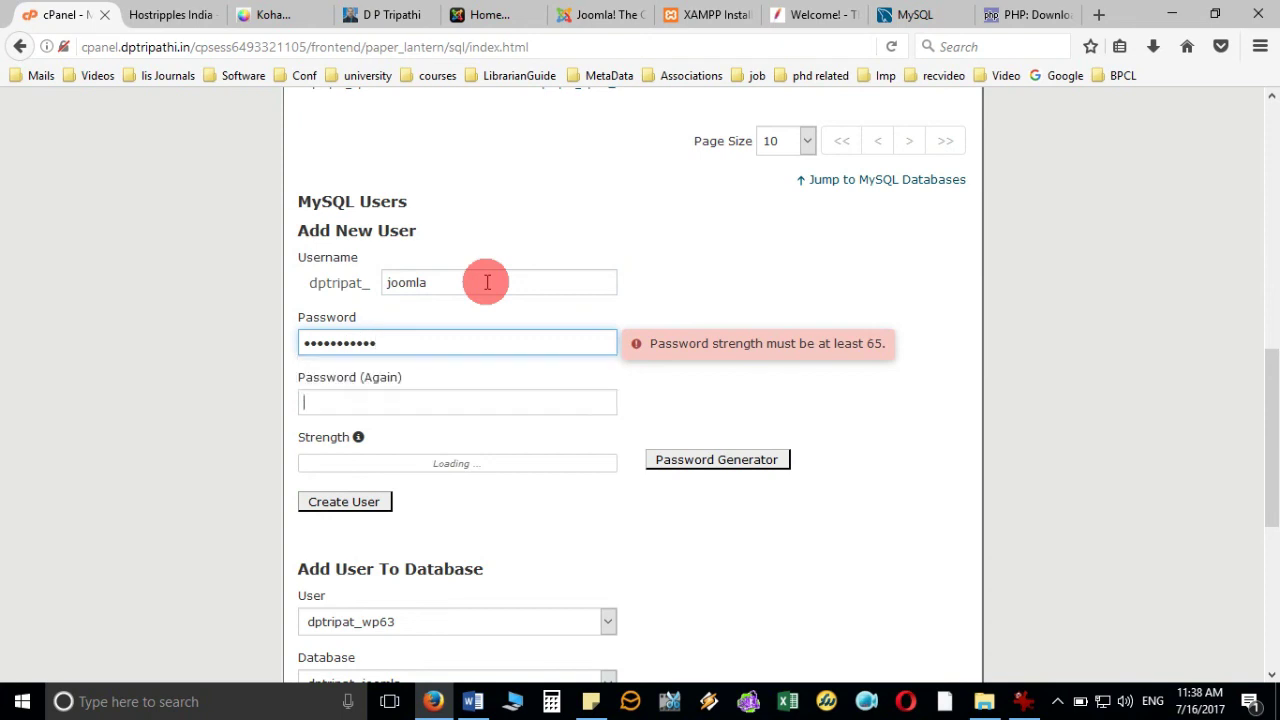
{"action": "type", "text": "•"}
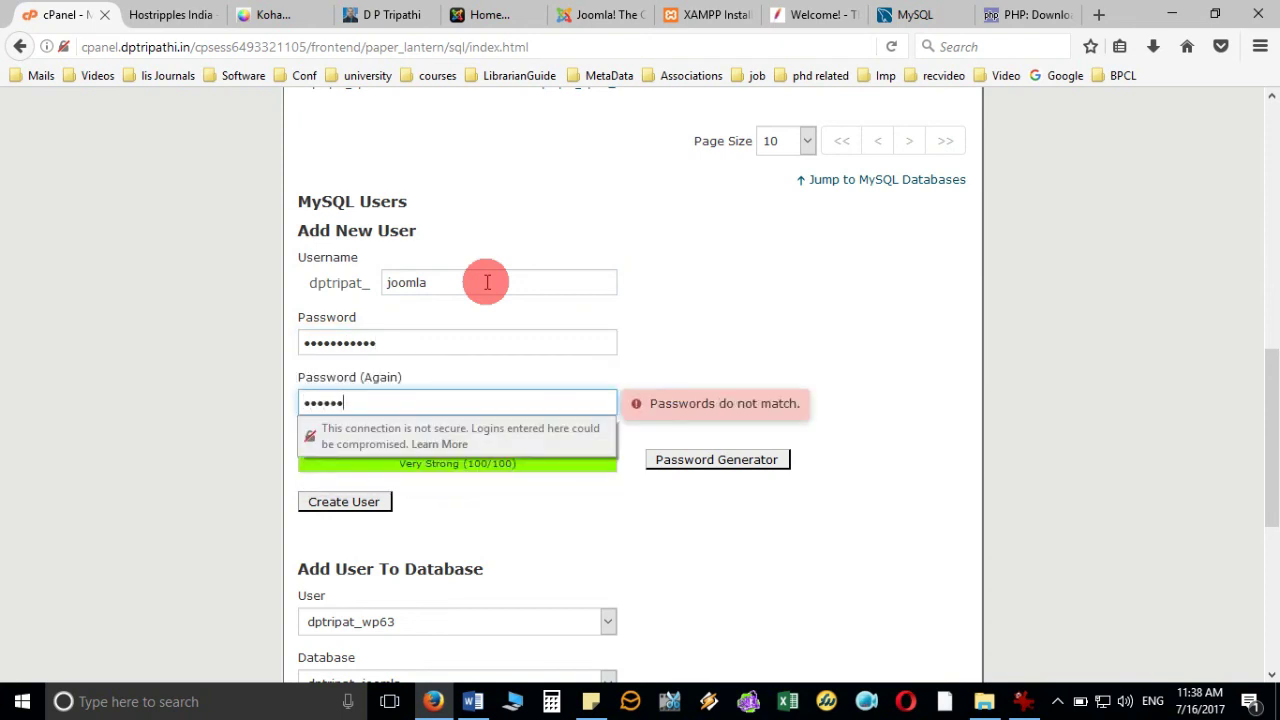
{"action": "type", "text": "••••••••••"}
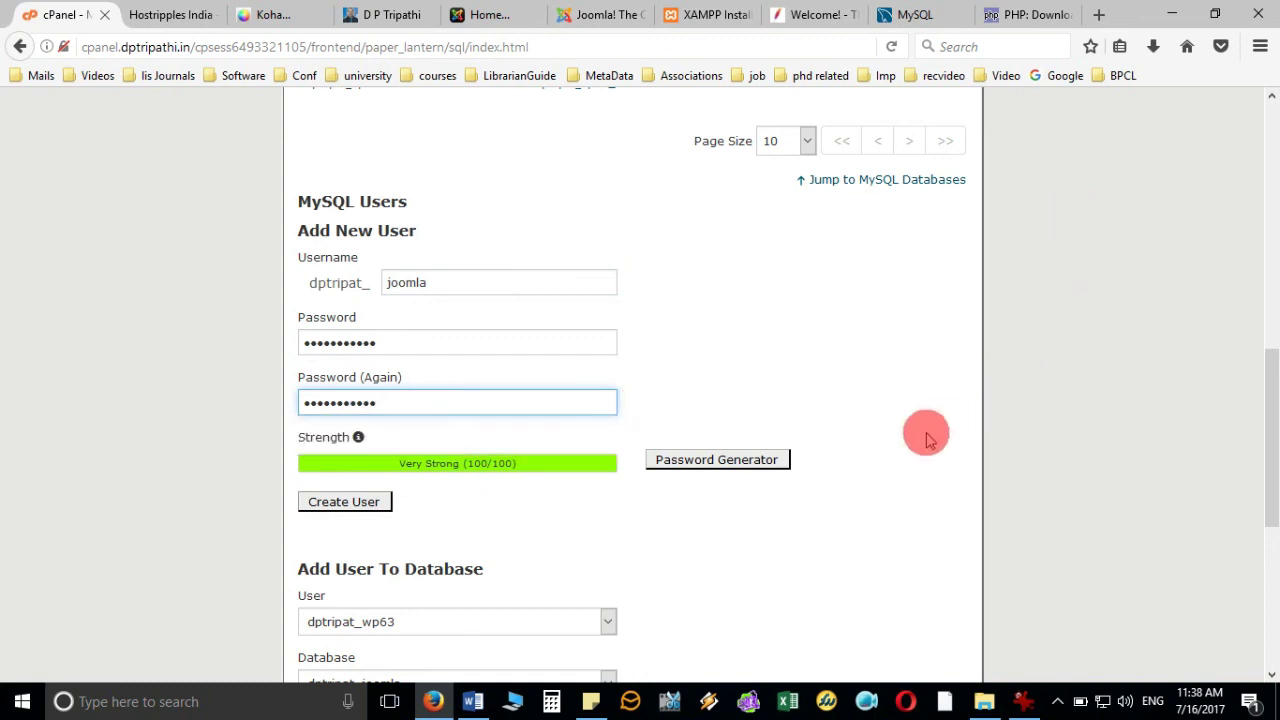
{"action": "left_click", "coordinate": [926, 440]}
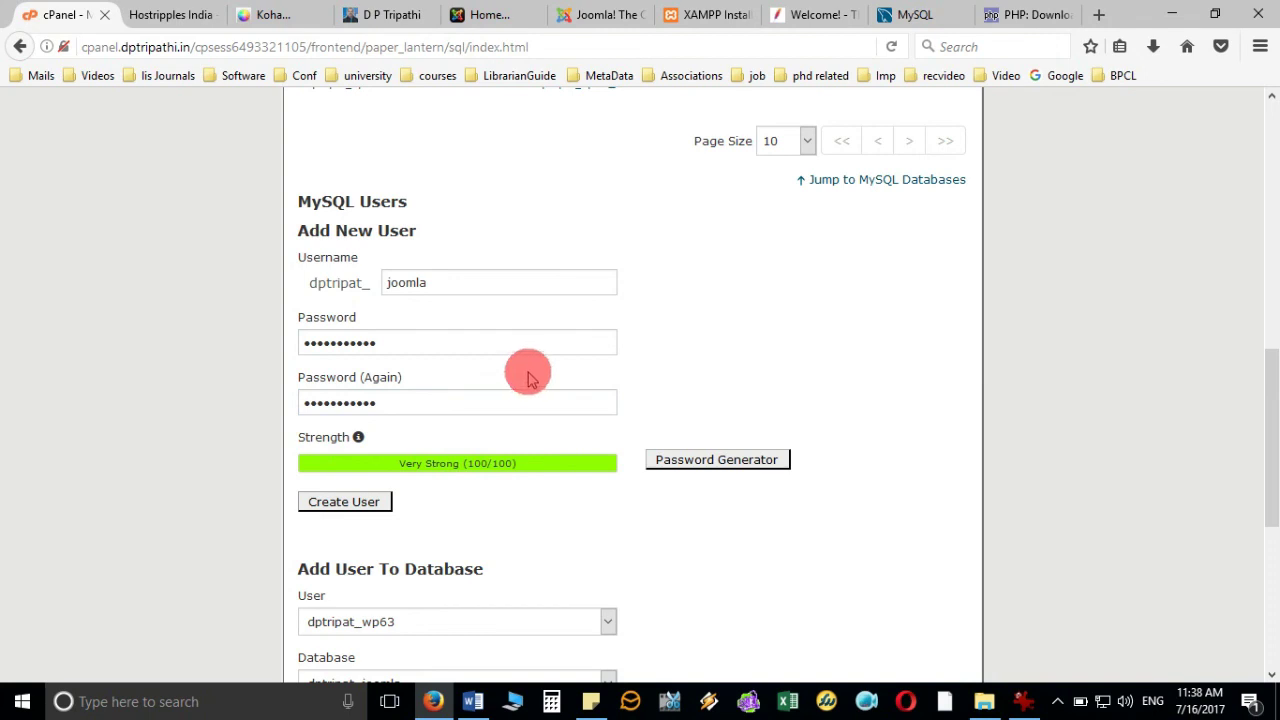
Step: Create the MySQL user dptripat_joomla and let Firefox save its login
{"action": "scroll", "coordinate": [535, 376], "scroll_direction": "down", "scroll_amount": 2}
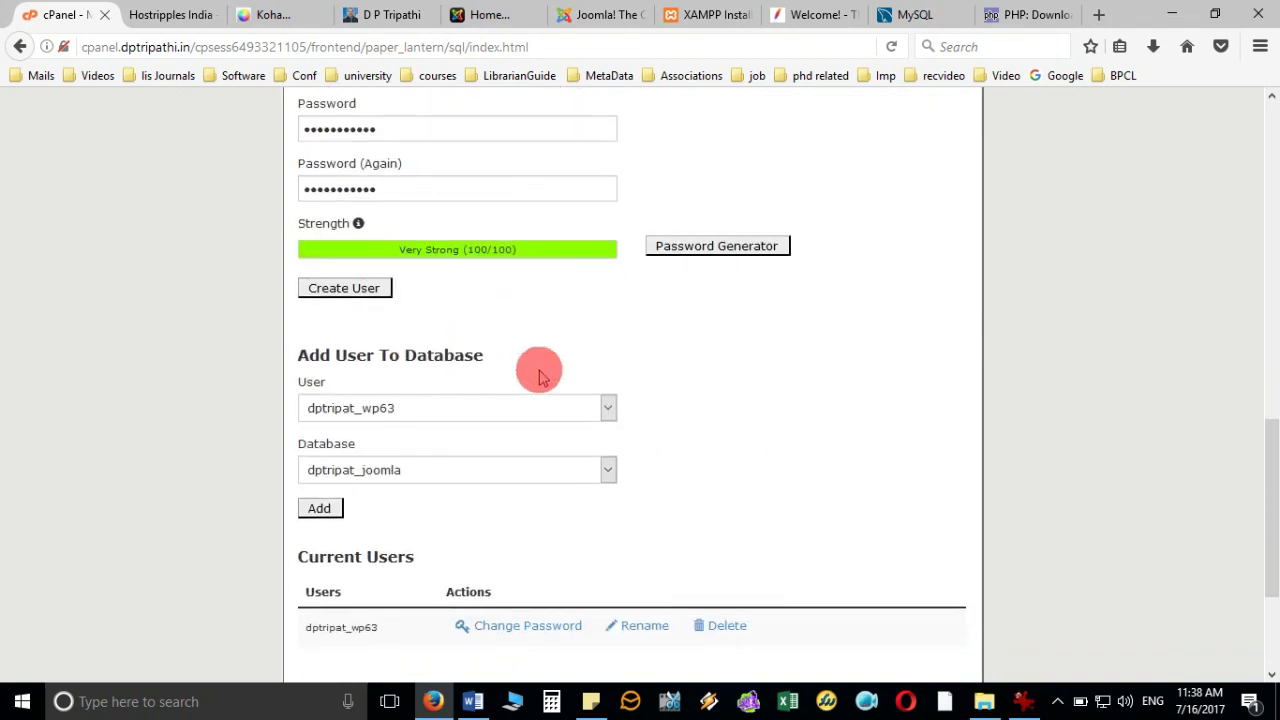
{"action": "left_click", "coordinate": [481, 413]}
{"action": "left_click", "coordinate": [484, 428]}
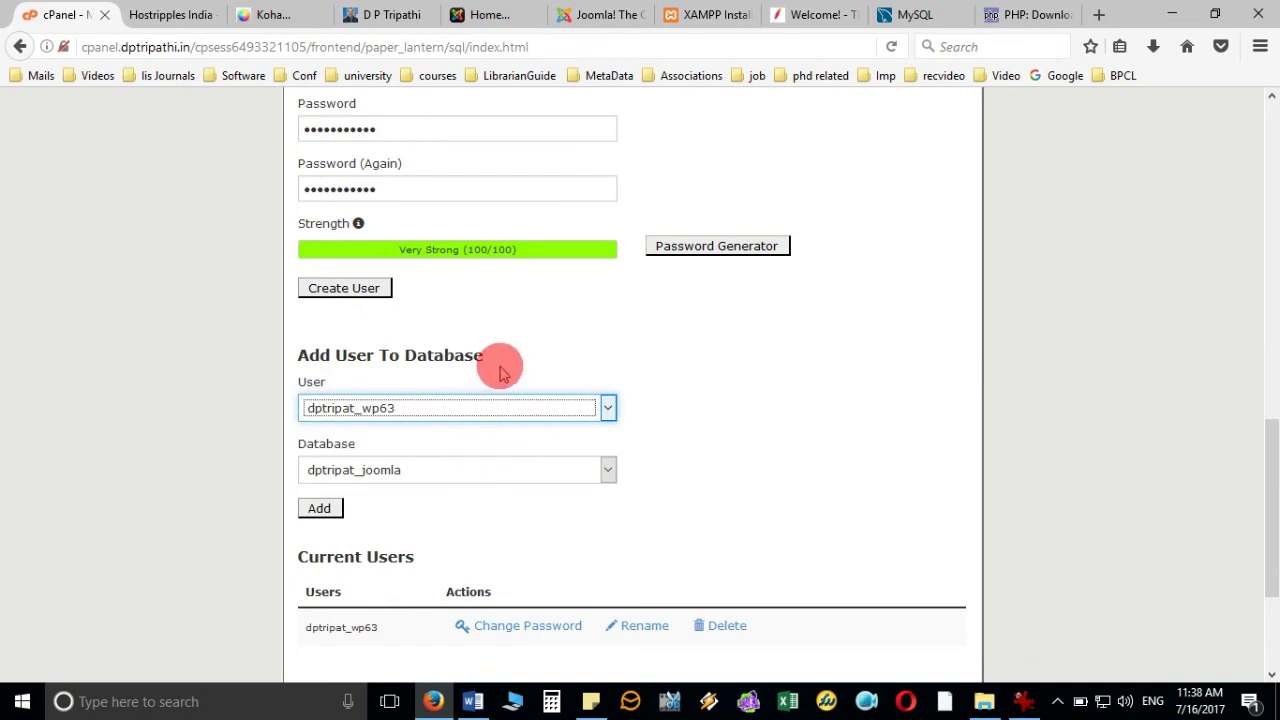
{"action": "scroll", "coordinate": [563, 391], "scroll_direction": "up", "scroll_amount": 3}
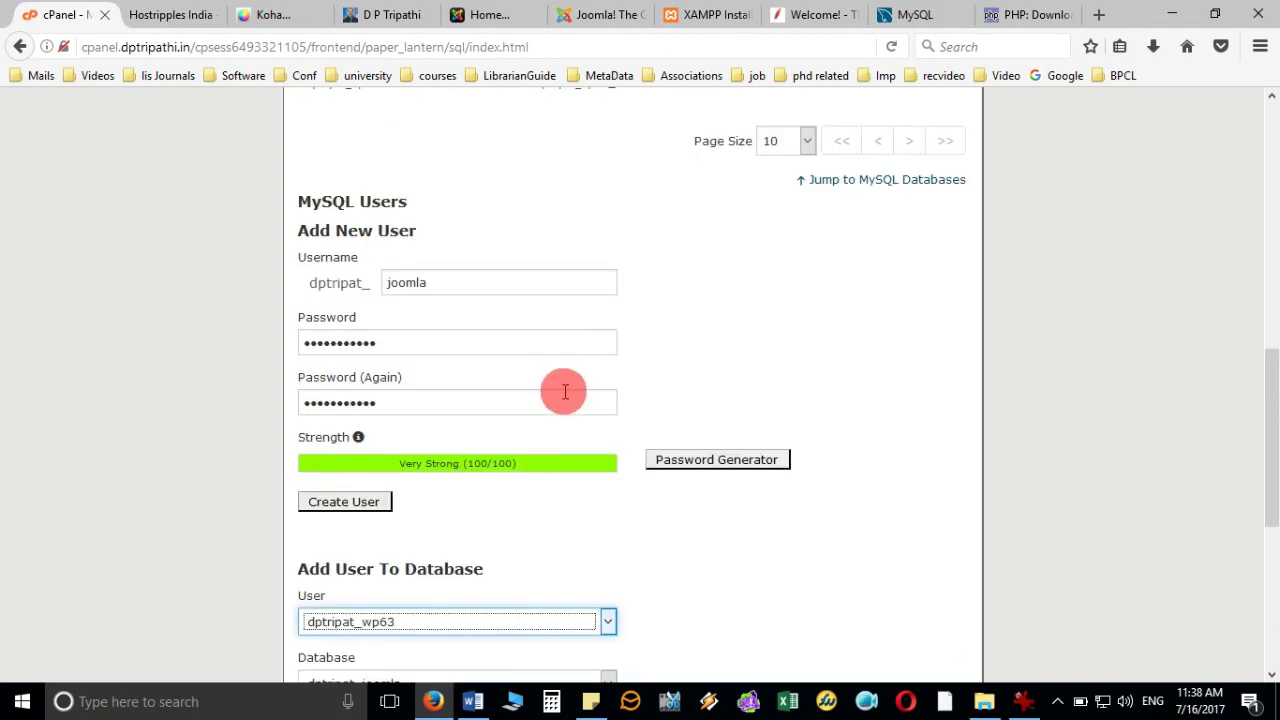
{"action": "scroll", "coordinate": [563, 397], "scroll_direction": "down", "scroll_amount": 1}
{"action": "key", "text": "Tab"}
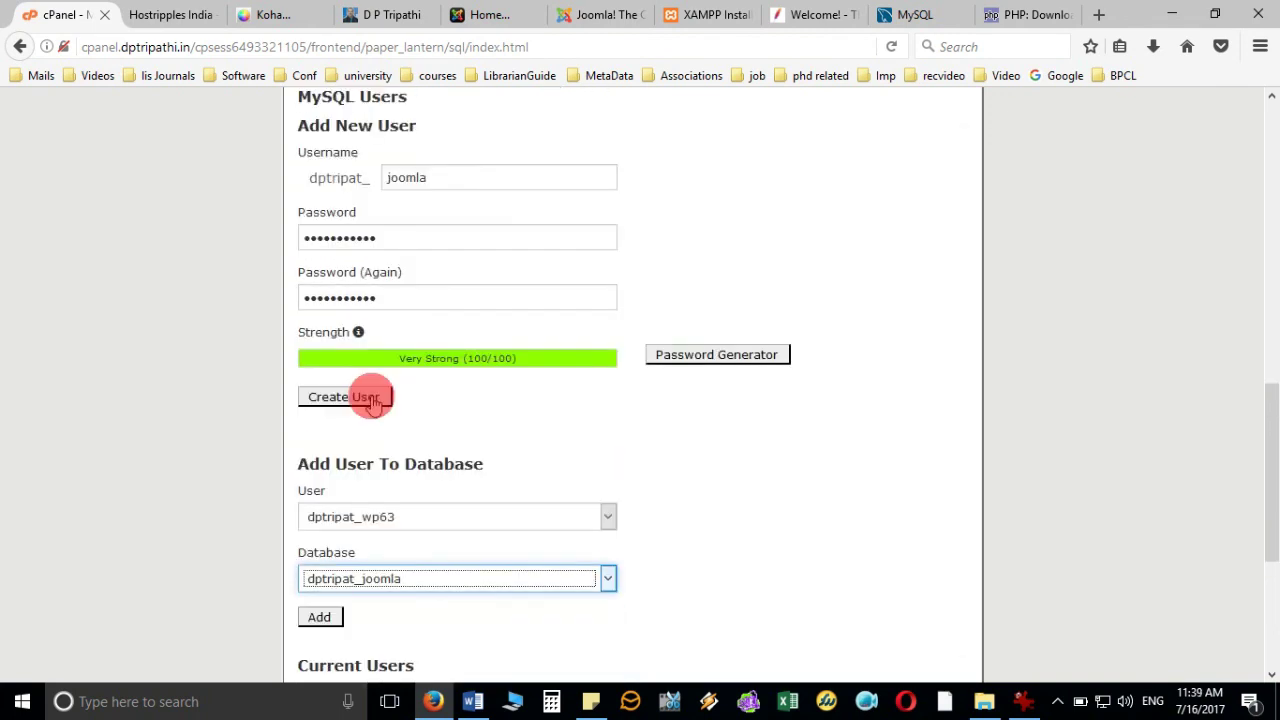
{"action": "left_click", "coordinate": [371, 399]}
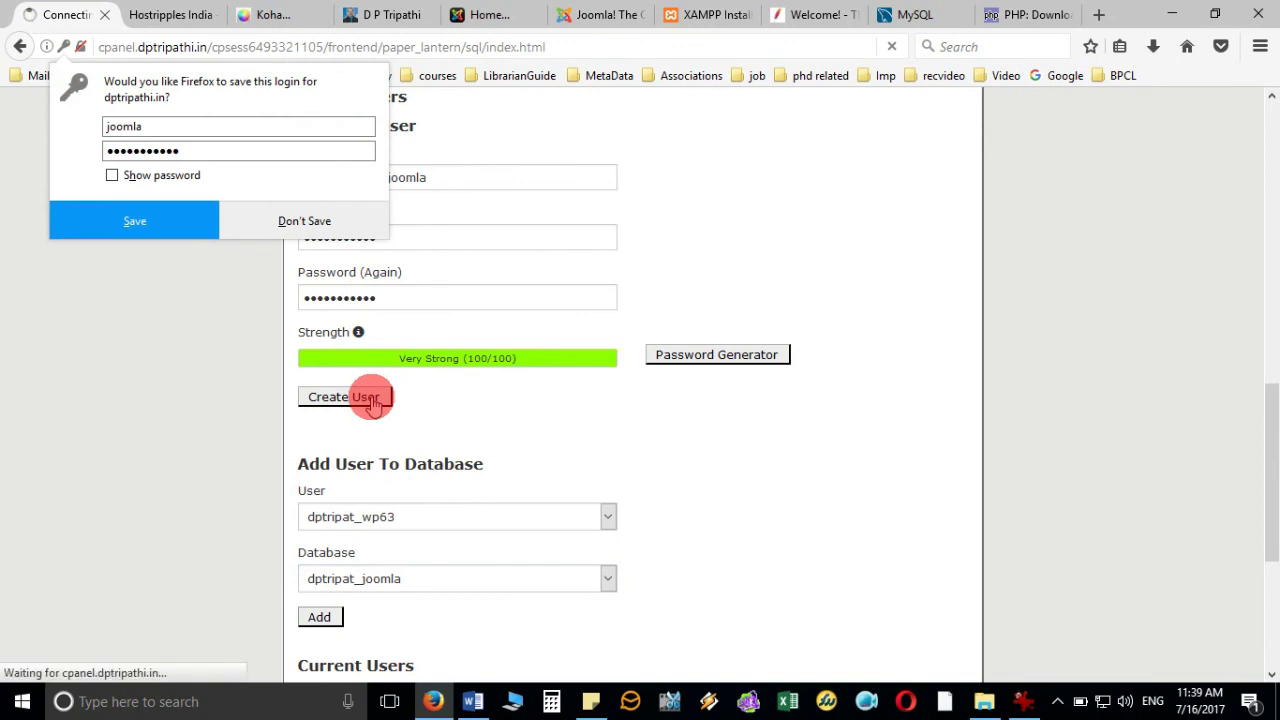
{"action": "left_click", "coordinate": [176, 234]}
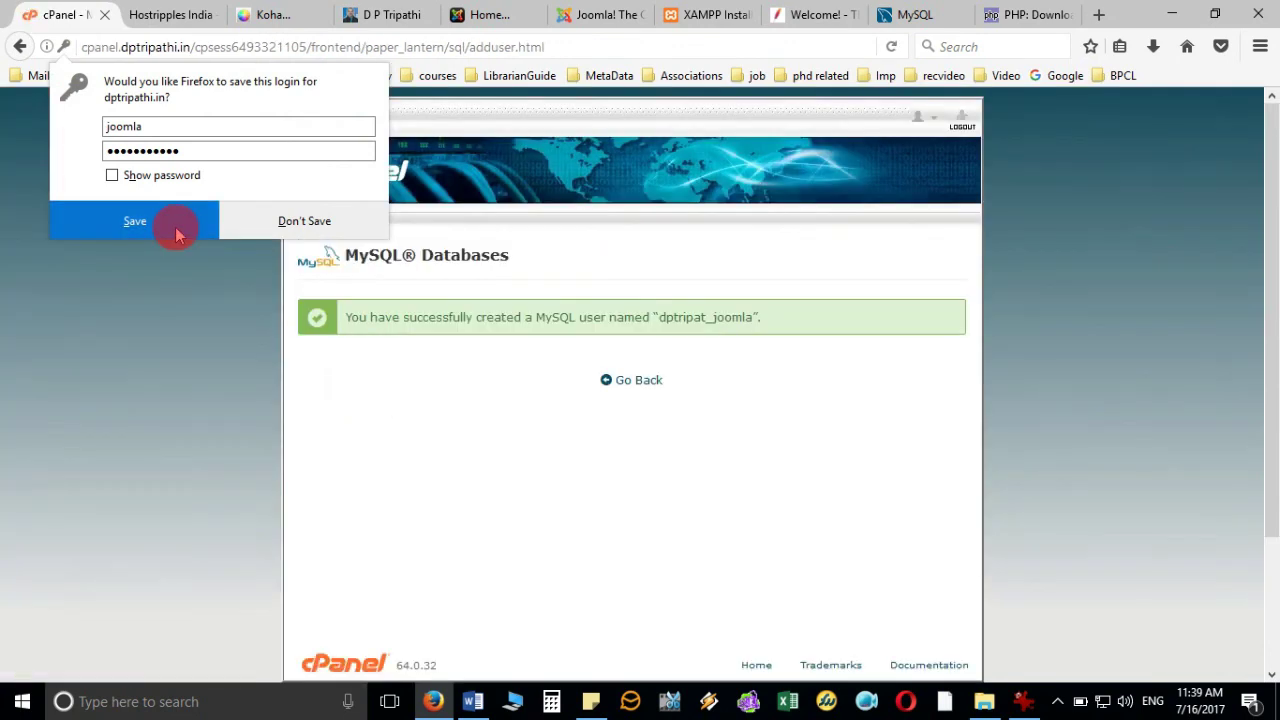
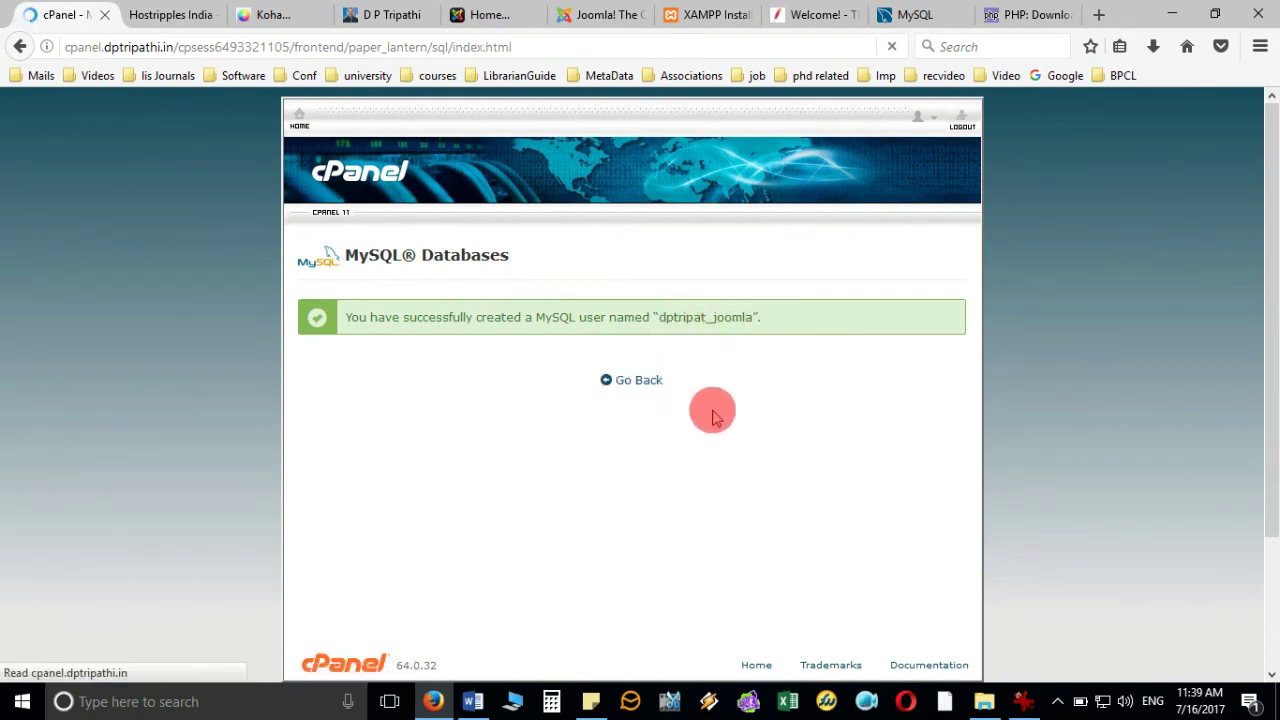
Step: Pair the Joomla MySQL user with the Joomla database under Add User To Database
{"action": "scroll", "coordinate": [714, 418], "scroll_direction": "down", "scroll_amount": 5}
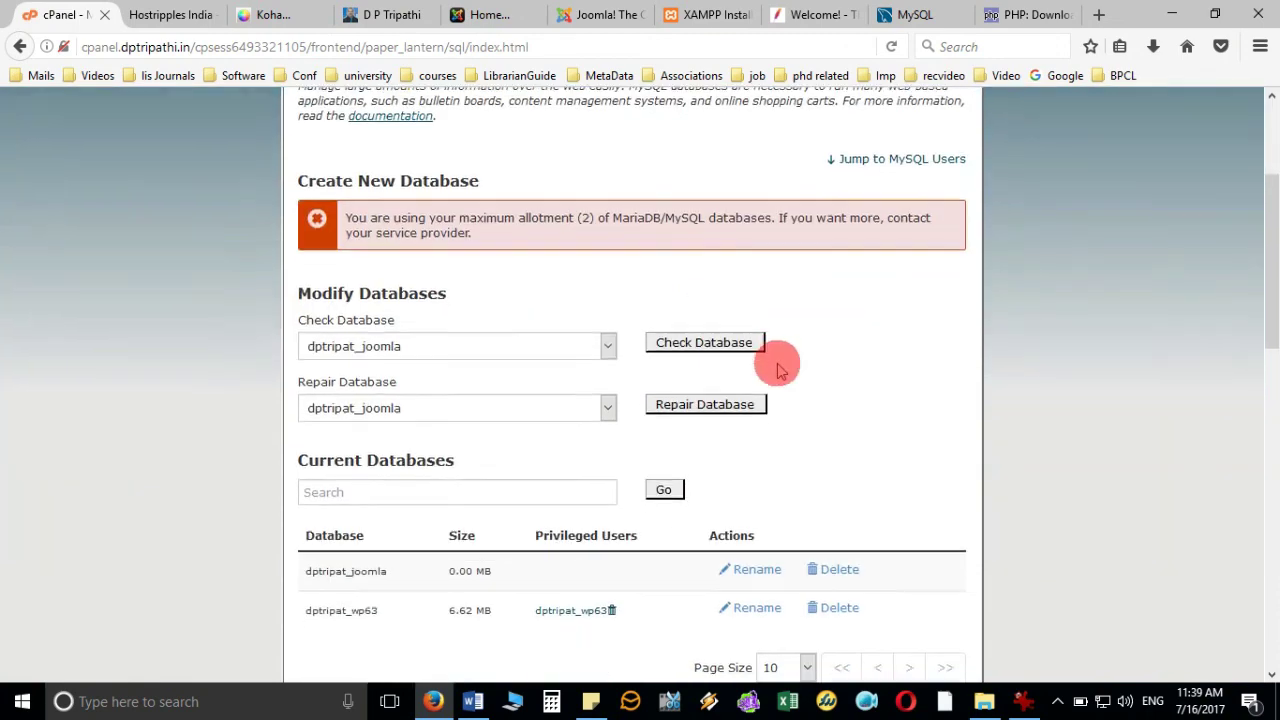
{"action": "scroll", "coordinate": [700, 432], "scroll_direction": "down", "scroll_amount": 2}
{"action": "scroll", "coordinate": [700, 432], "scroll_direction": "down", "scroll_amount": 5}
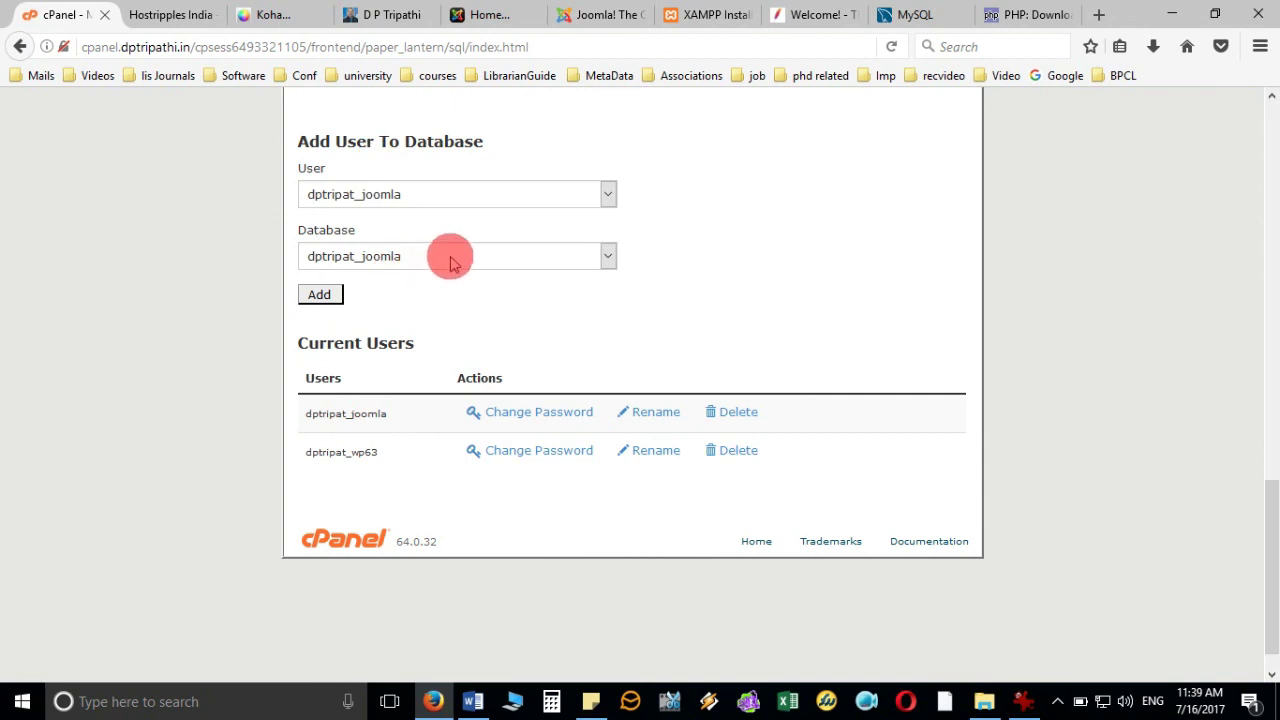
{"action": "left_click", "coordinate": [322, 294]}
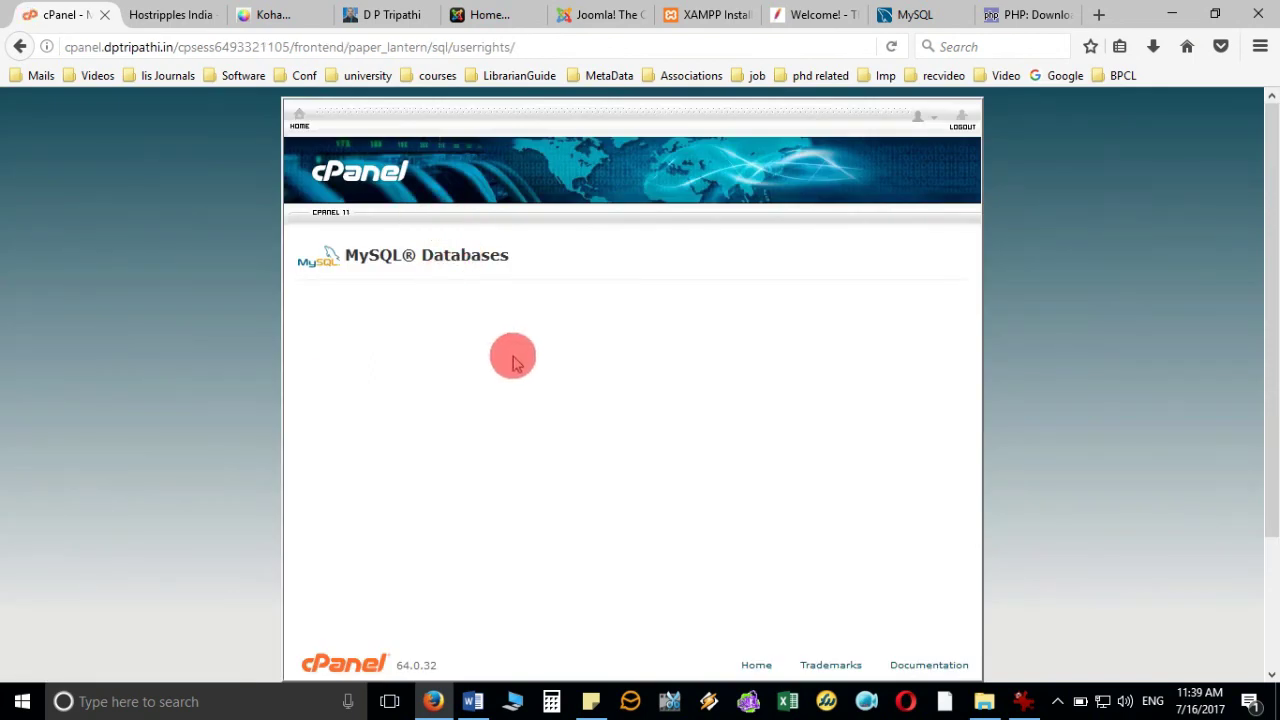
Step: Grant ALL PRIVILEGES on the Joomla database, save the changes, and go back
{"action": "scroll", "coordinate": [420, 386], "scroll_direction": "down", "scroll_amount": 2}
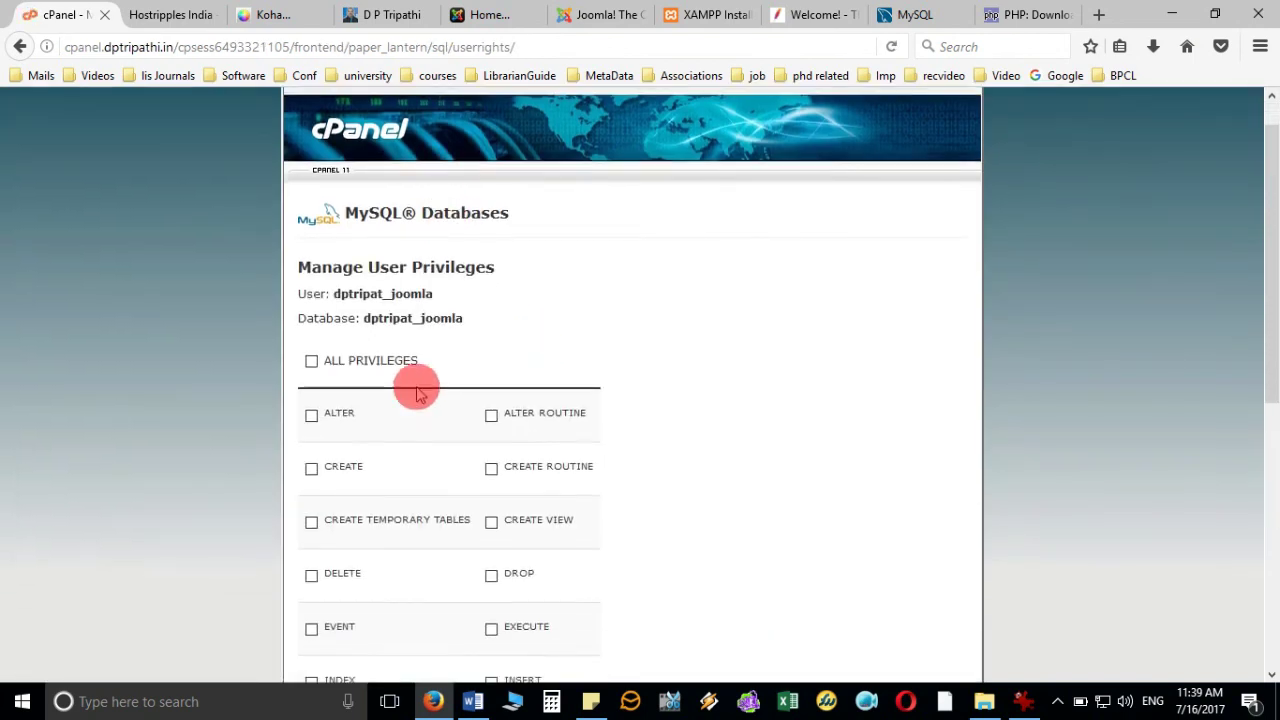
{"action": "left_click", "coordinate": [311, 296]}
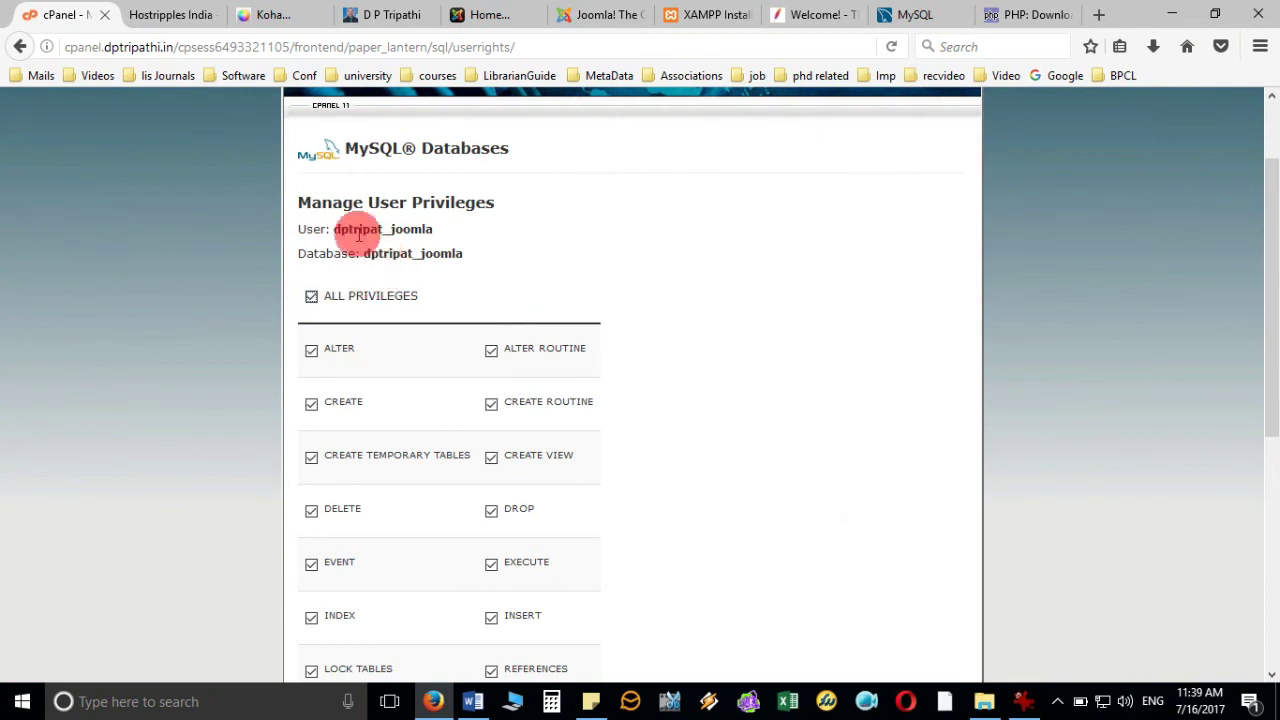
{"action": "scroll", "coordinate": [463, 268], "scroll_direction": "down", "scroll_amount": 8}
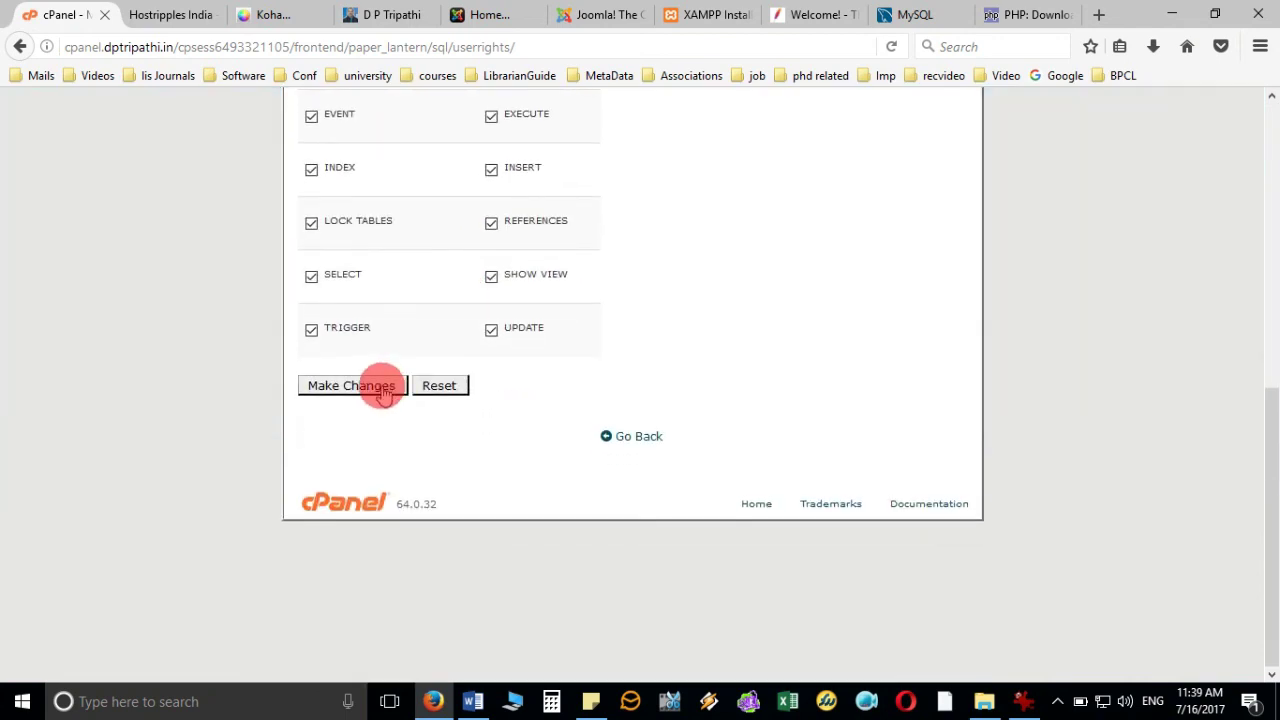
{"action": "left_click", "coordinate": [386, 390]}
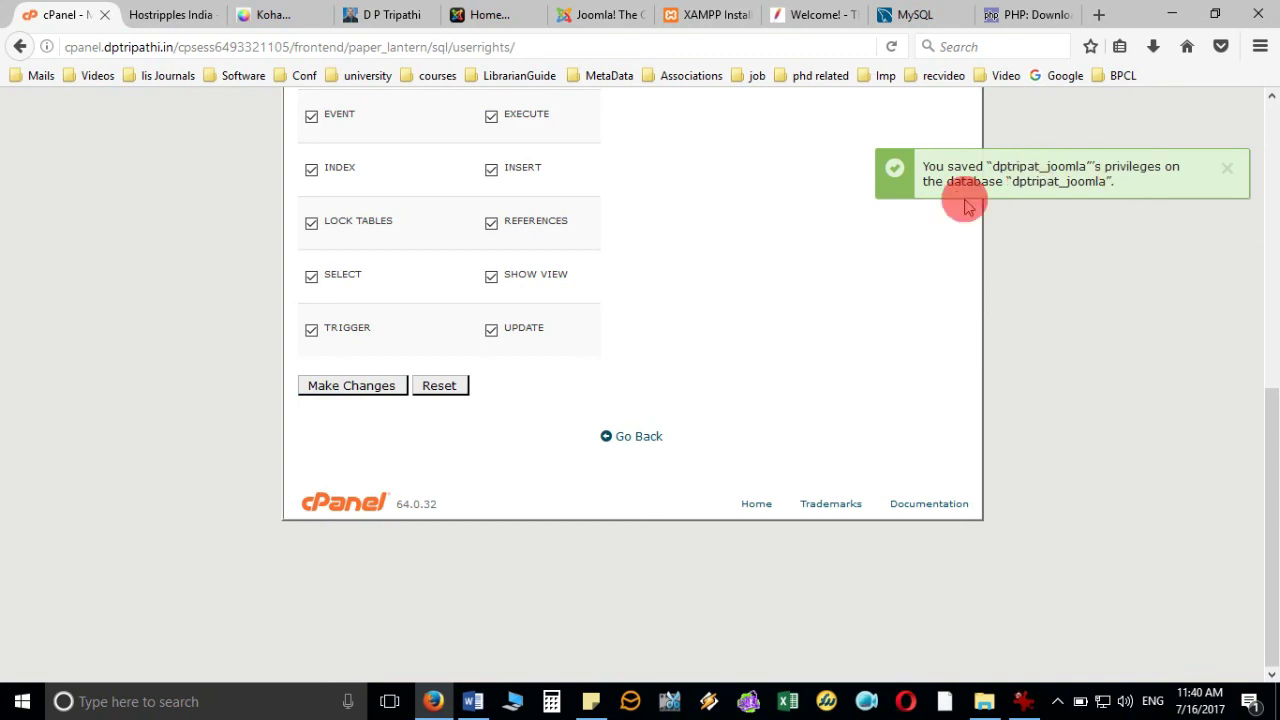
{"action": "scroll", "coordinate": [680, 480], "scroll_direction": "up", "scroll_amount": 3}
{"action": "left_click", "coordinate": [628, 651]}
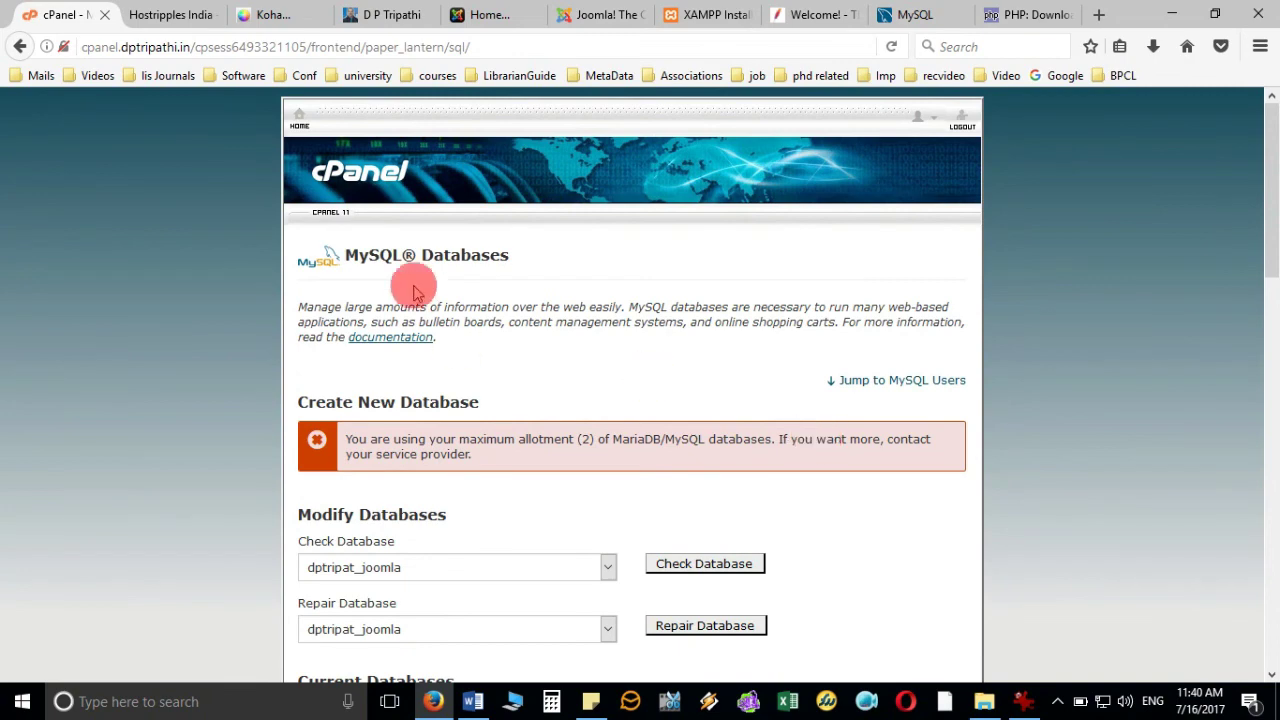
Step: From the cPanel home page, open Joomla in the Softaculous Apps Installer scripts list
{"action": "left_click", "coordinate": [298, 117]}
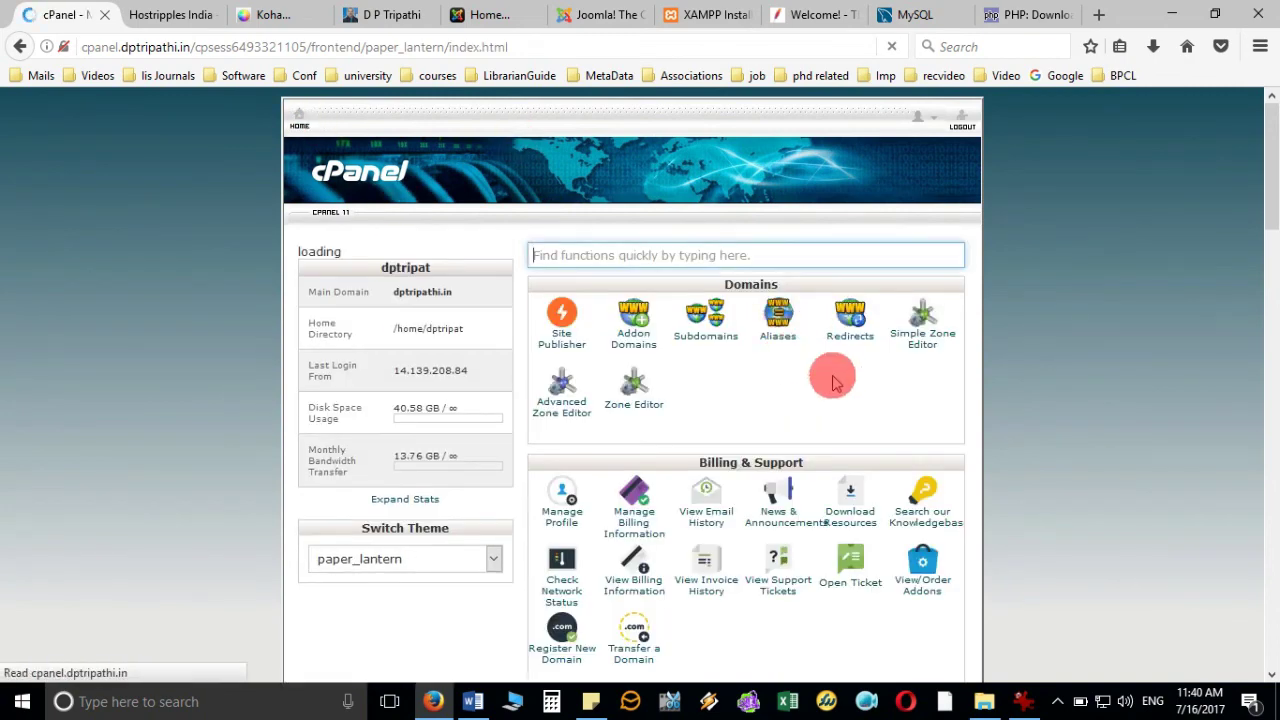
{"action": "scroll", "coordinate": [833, 378], "scroll_direction": "down", "scroll_amount": 5}
{"action": "scroll", "coordinate": [833, 378], "scroll_direction": "down", "scroll_amount": 4}
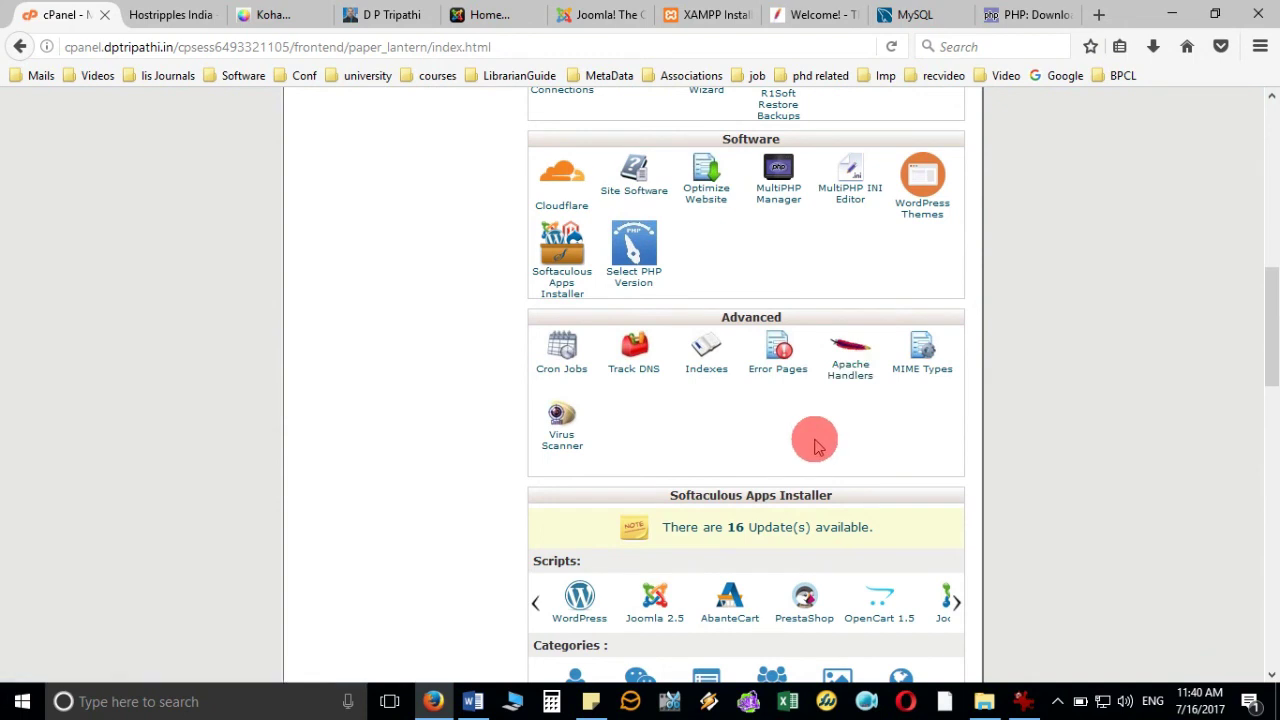
{"action": "scroll", "coordinate": [815, 445], "scroll_direction": "down", "scroll_amount": 2}
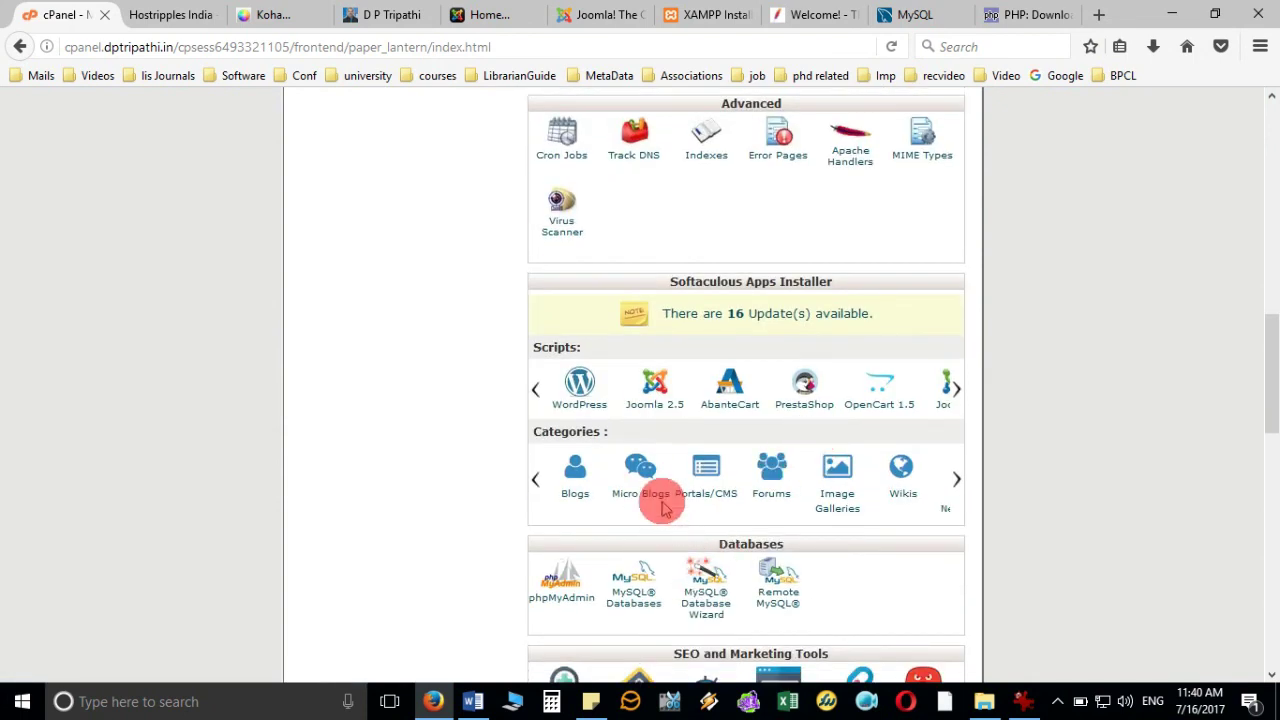
{"action": "left_click", "coordinate": [955, 395]}
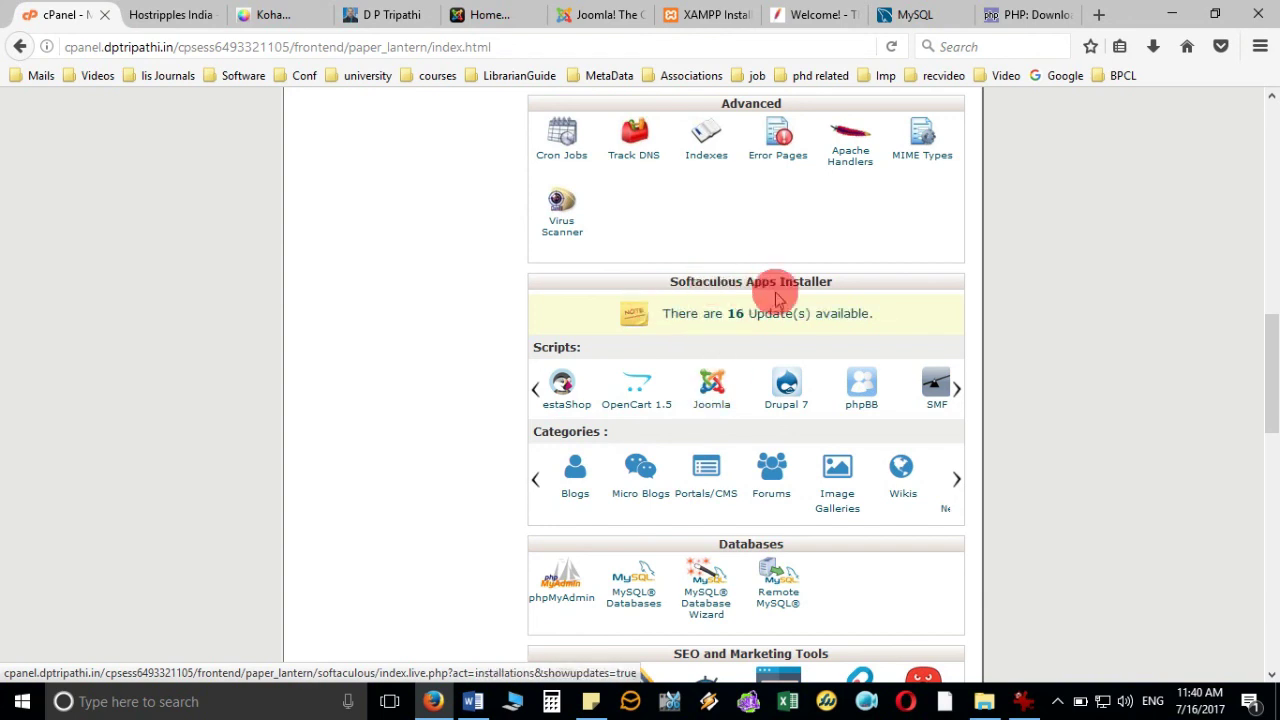
{"action": "left_click", "coordinate": [711, 388]}
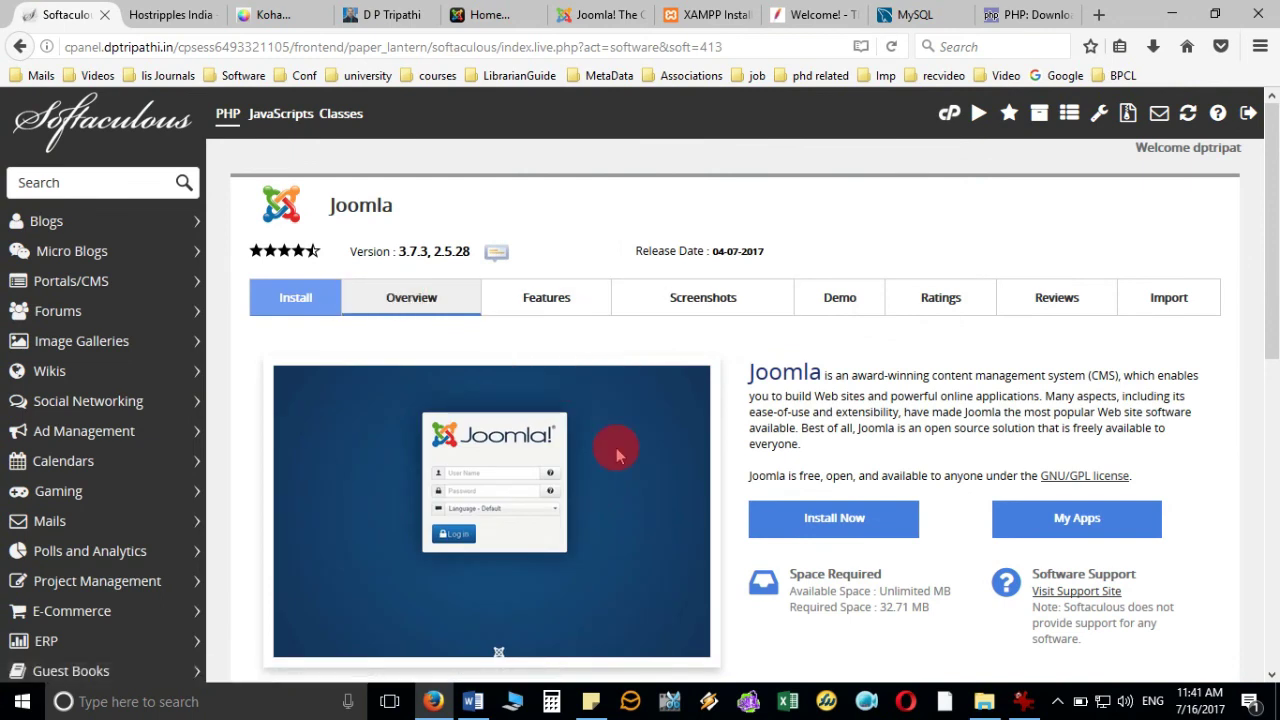
{"action": "left_click", "coordinate": [836, 520]}
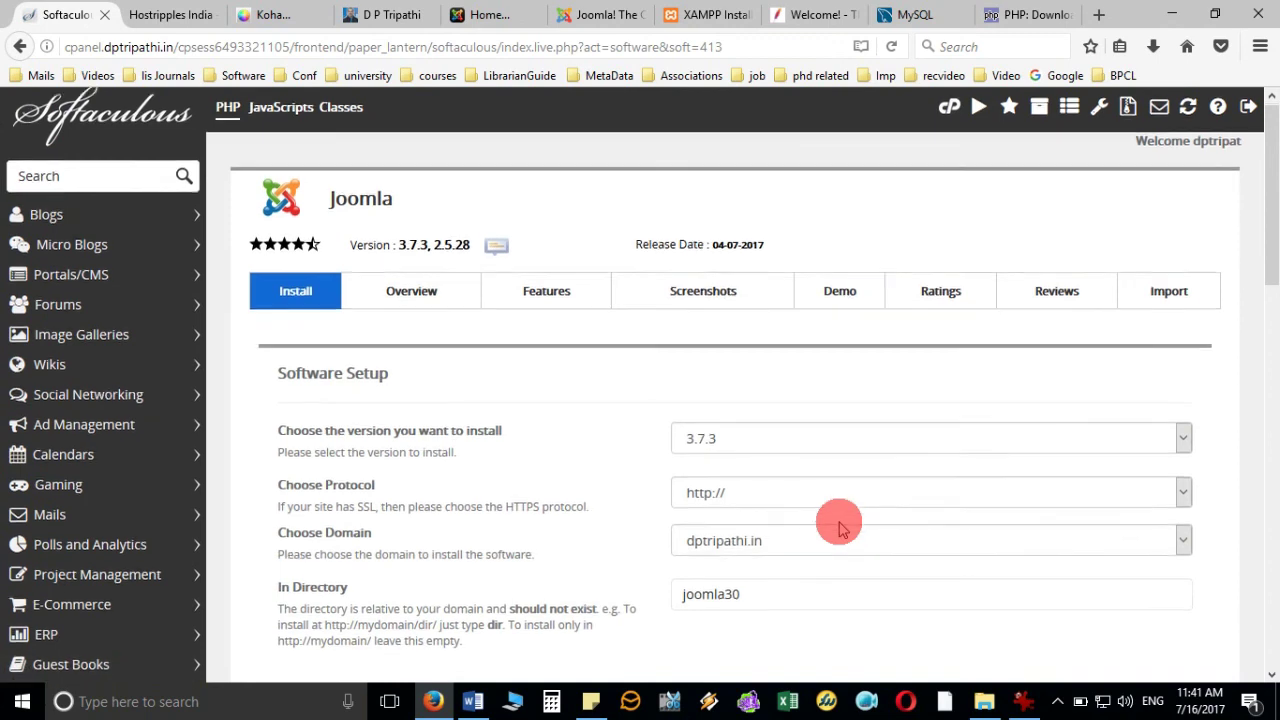
{"action": "scroll", "coordinate": [838, 528], "scroll_direction": "down", "scroll_amount": 3}
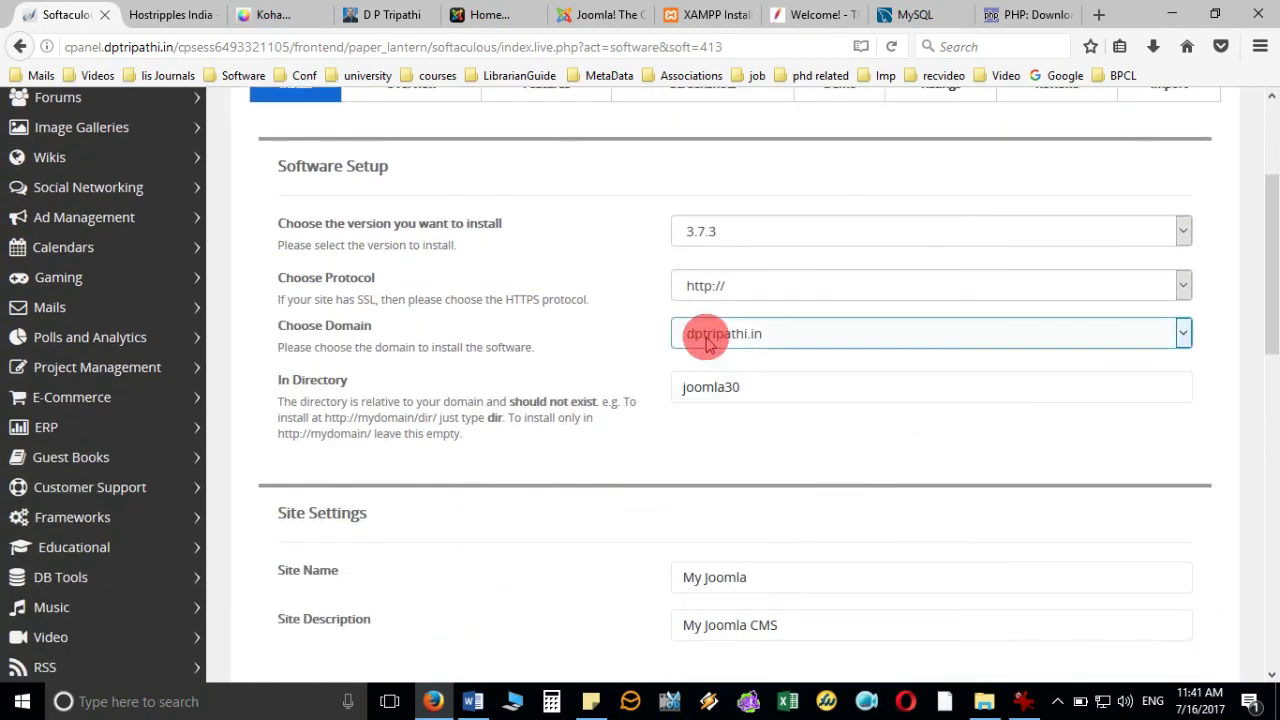
{"action": "left_click", "coordinate": [1030, 336]}
{"action": "left_click", "coordinate": [1023, 378]}
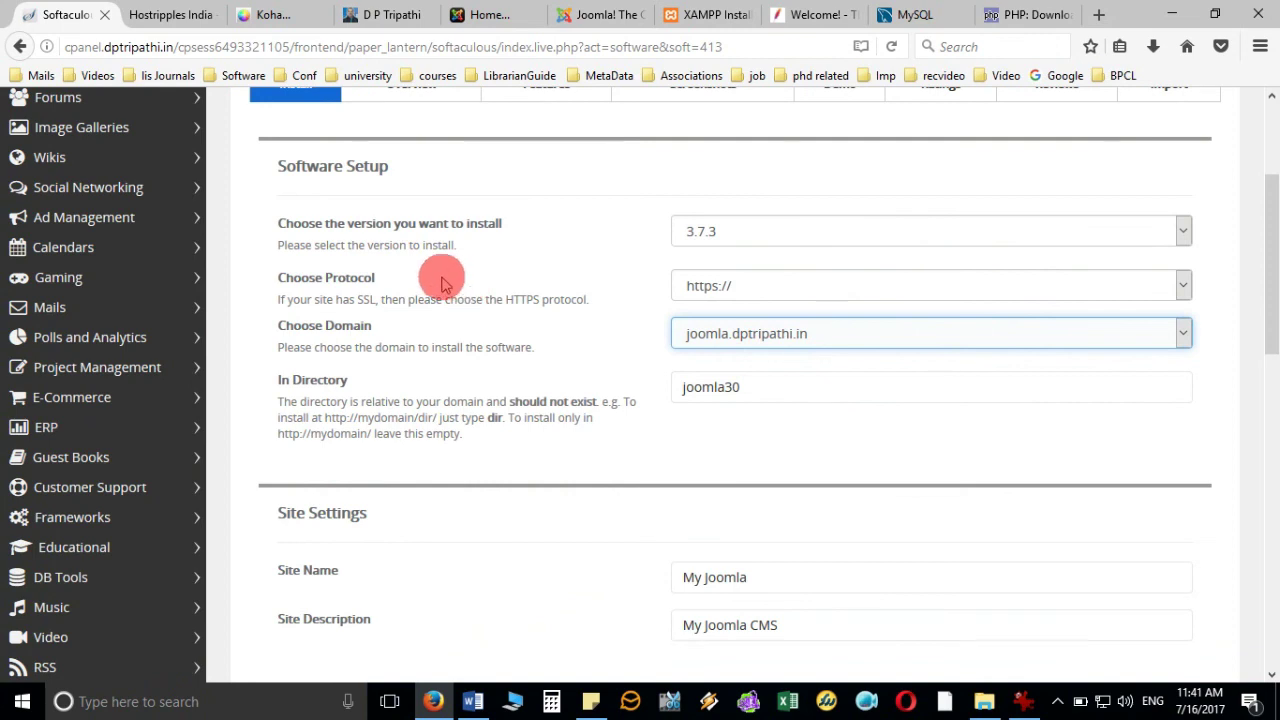
{"action": "left_click", "coordinate": [886, 287]}
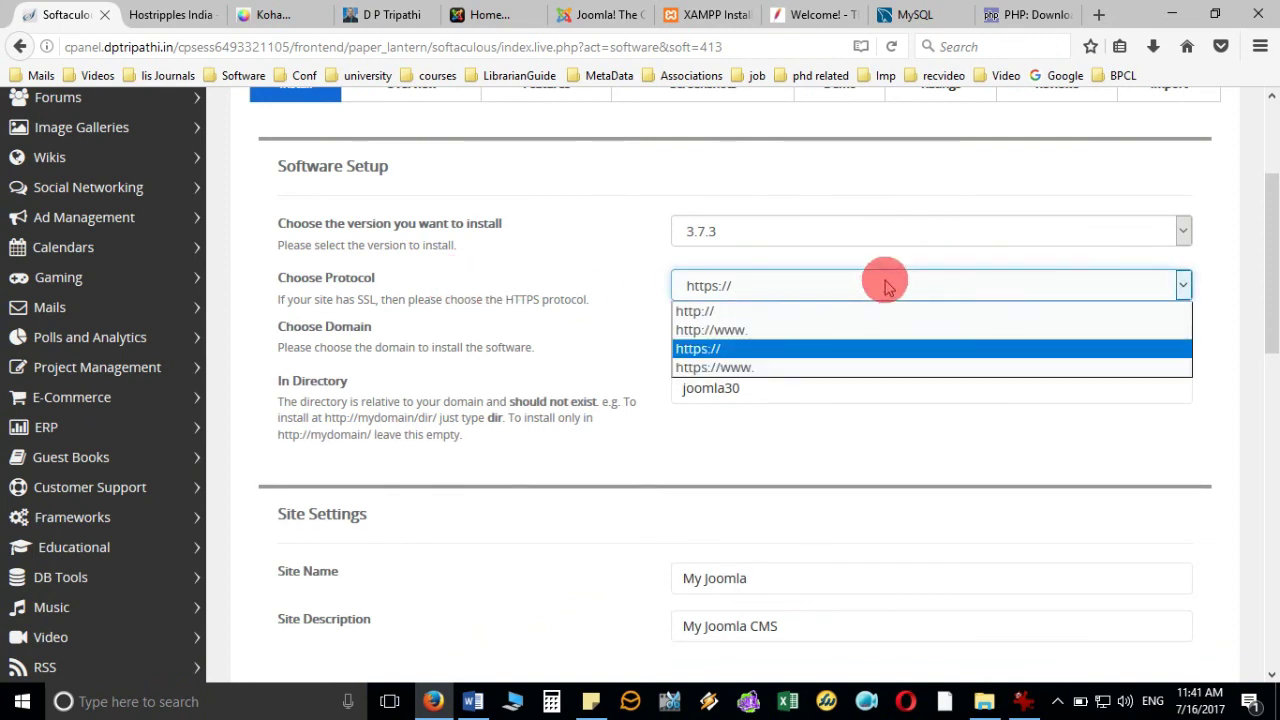
{"action": "left_click", "coordinate": [849, 327]}
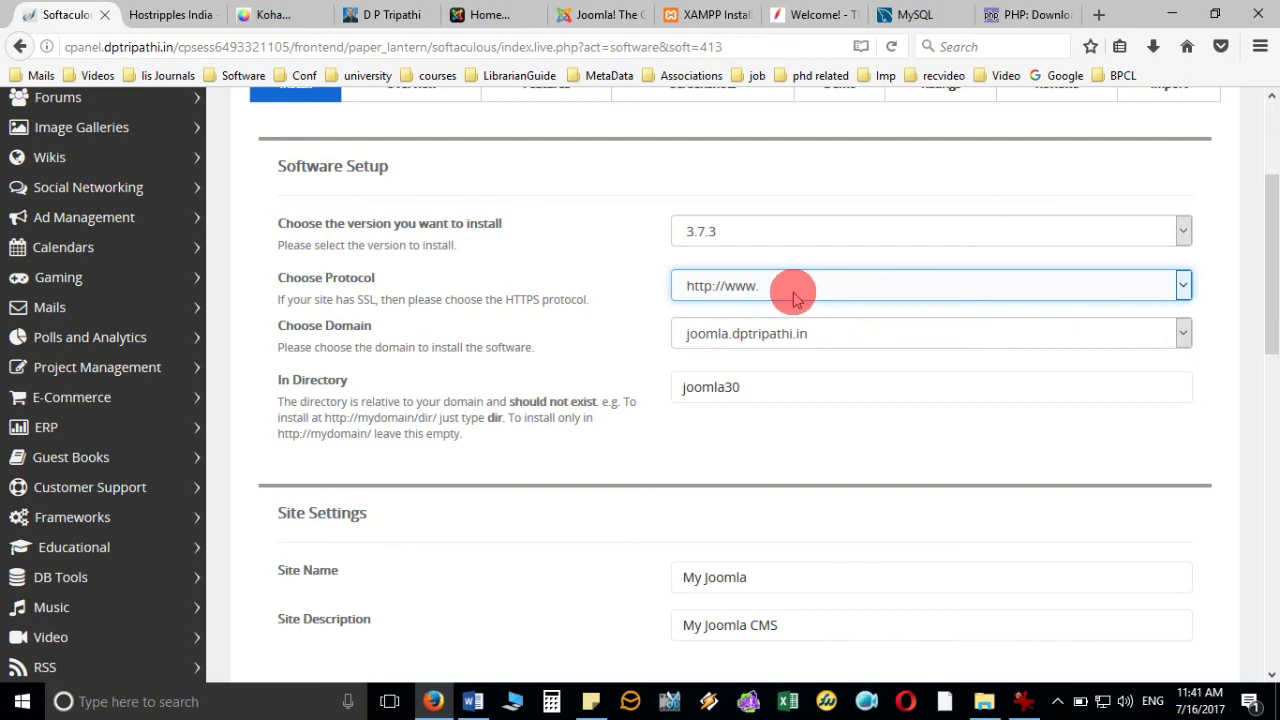
Step: Keep Joomla version 3.7.3 and clear the default joomla30 install directory
{"action": "left_click", "coordinate": [886, 230]}
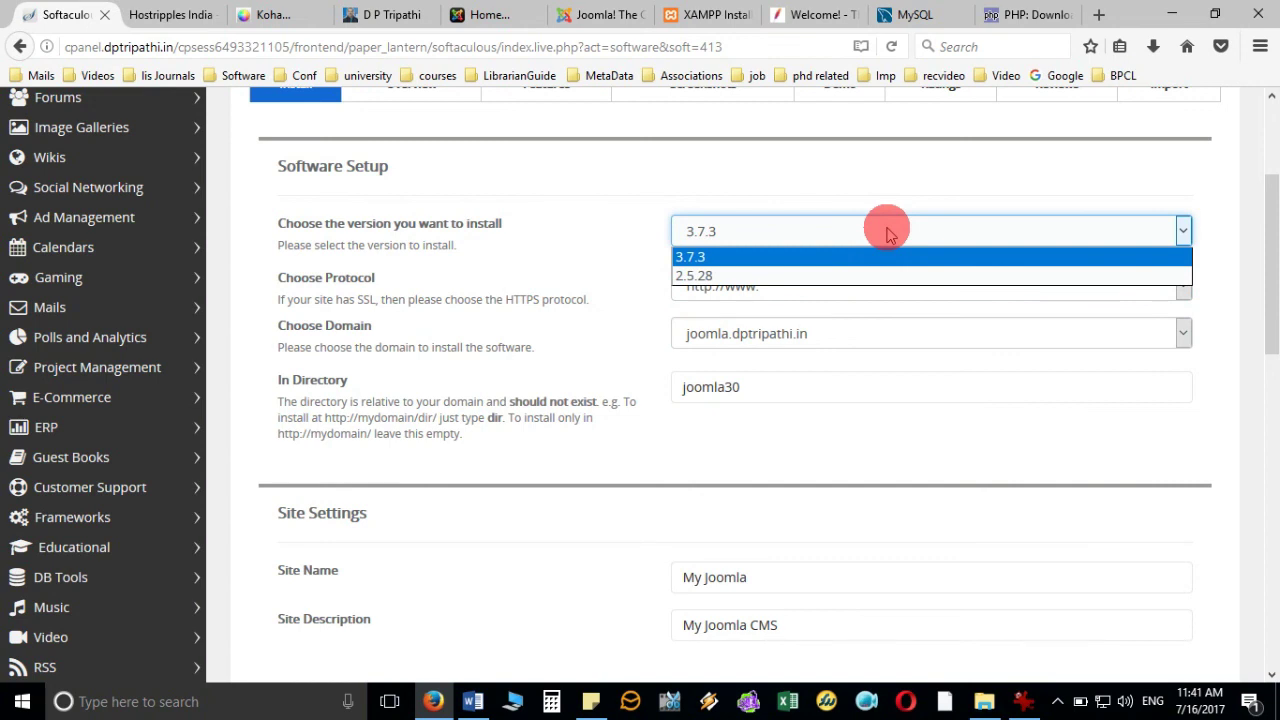
{"action": "left_click", "coordinate": [886, 230]}
{"action": "left_click", "coordinate": [886, 230]}
{"action": "left_click", "coordinate": [886, 230]}
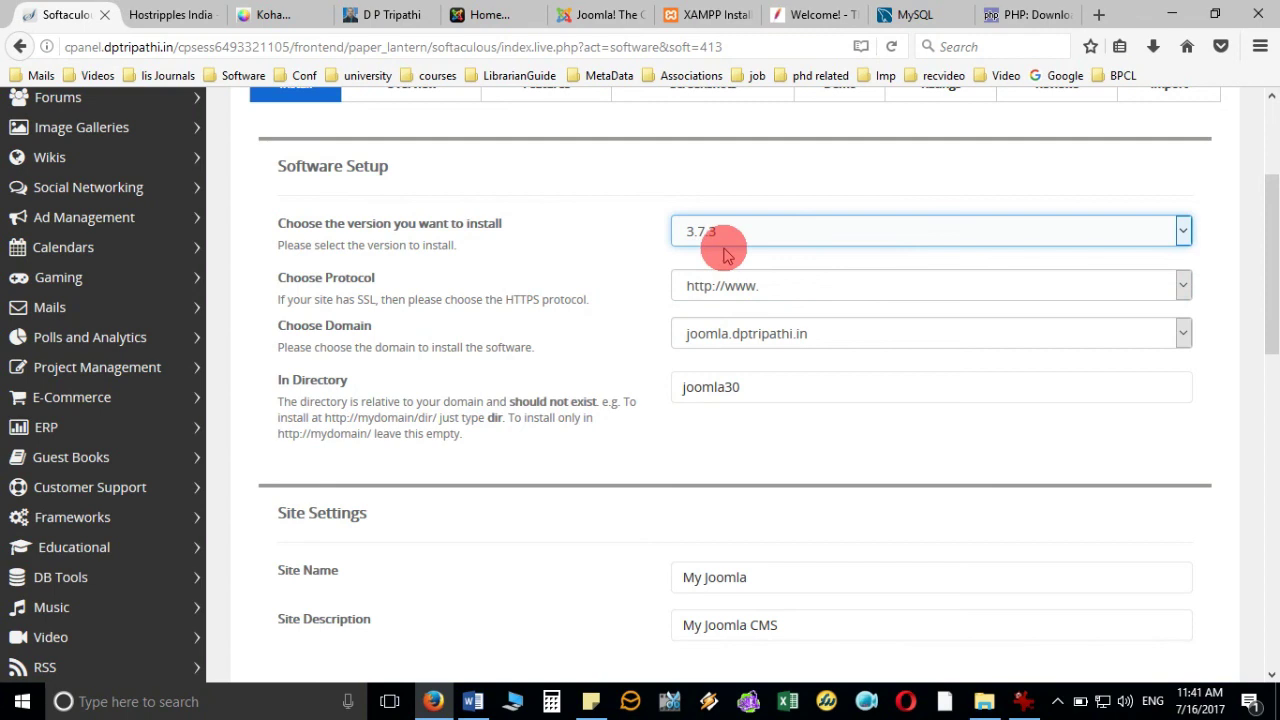
{"action": "left_click", "coordinate": [767, 386]}
{"action": "left_click_drag", "start_coordinate": [771, 382], "coordinate": [674, 384]}
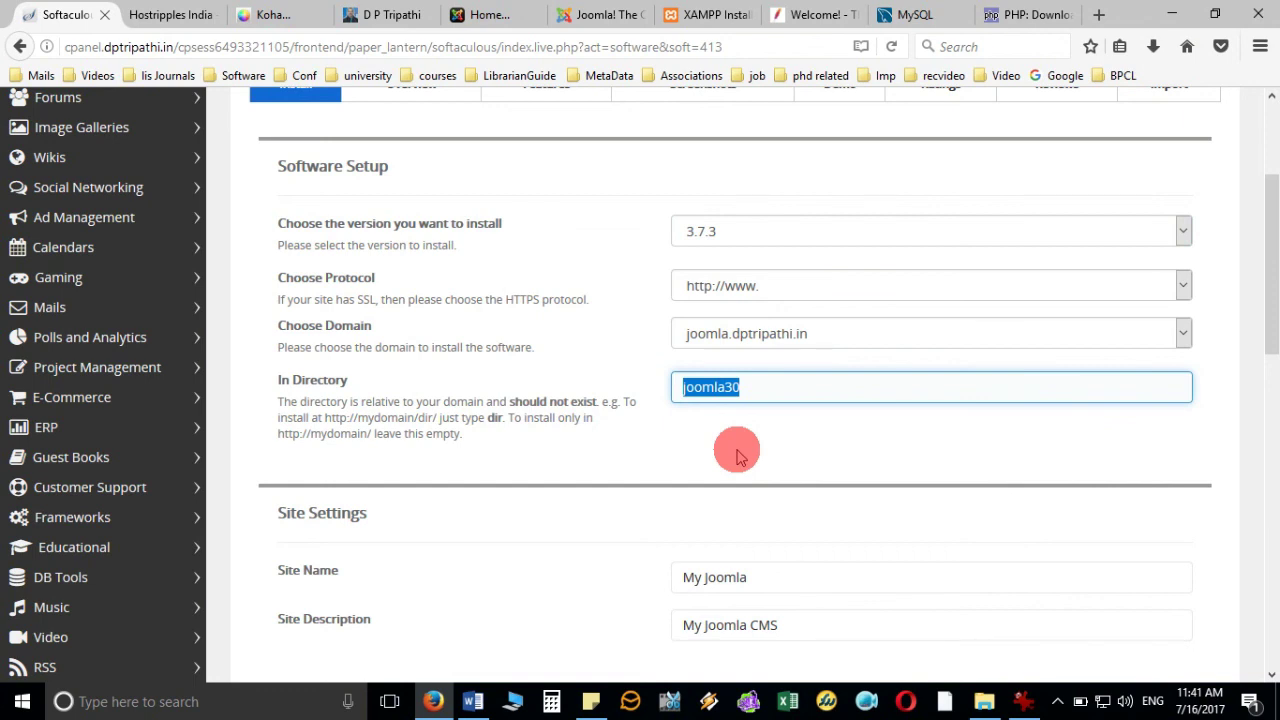
{"action": "key", "text": "BackSpace"}
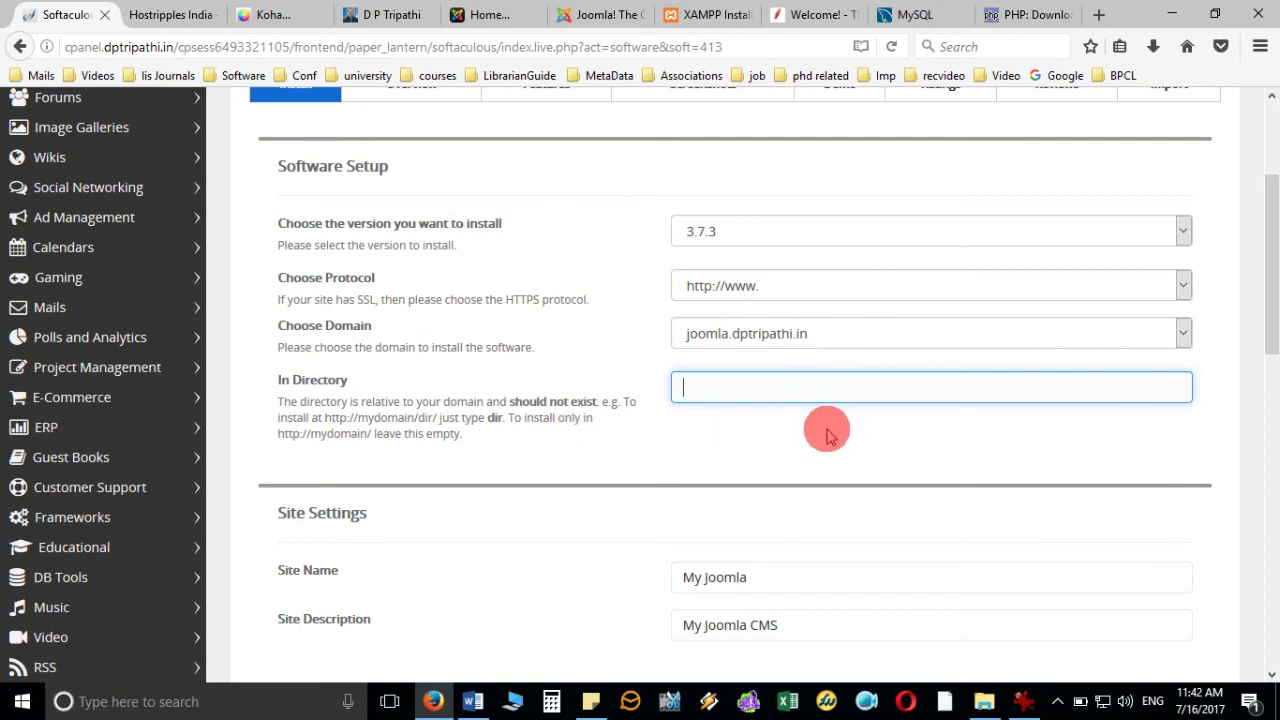
{"action": "scroll", "coordinate": [826, 429], "scroll_direction": "down", "scroll_amount": 2}
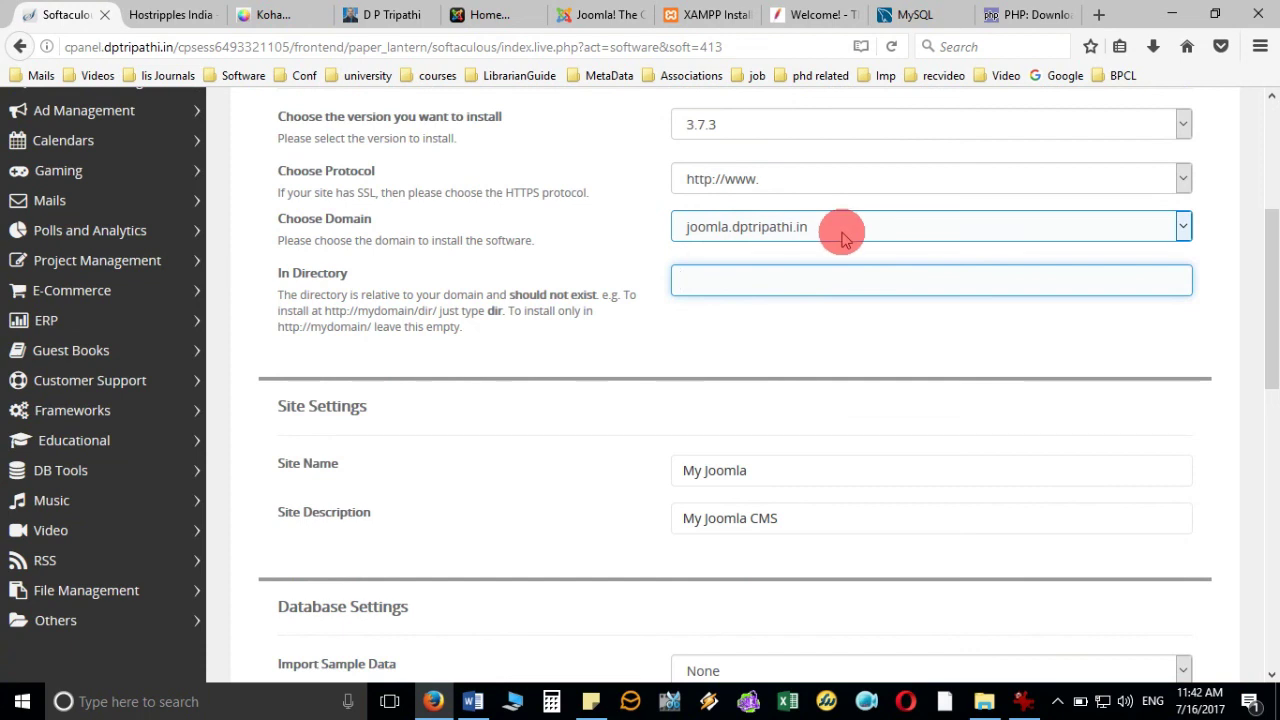
{"action": "scroll", "coordinate": [840, 235], "scroll_direction": "down", "scroll_amount": 4}
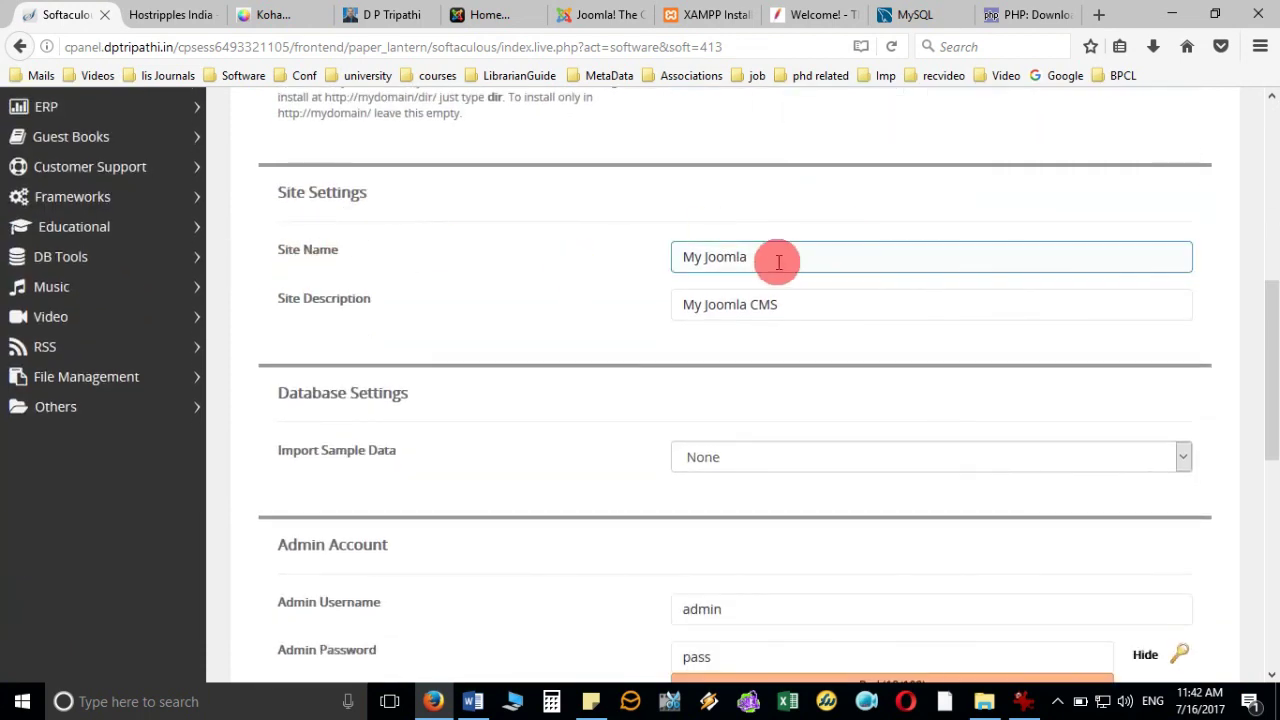
{"action": "left_click_drag", "start_coordinate": [778, 262], "coordinate": [663, 253]}
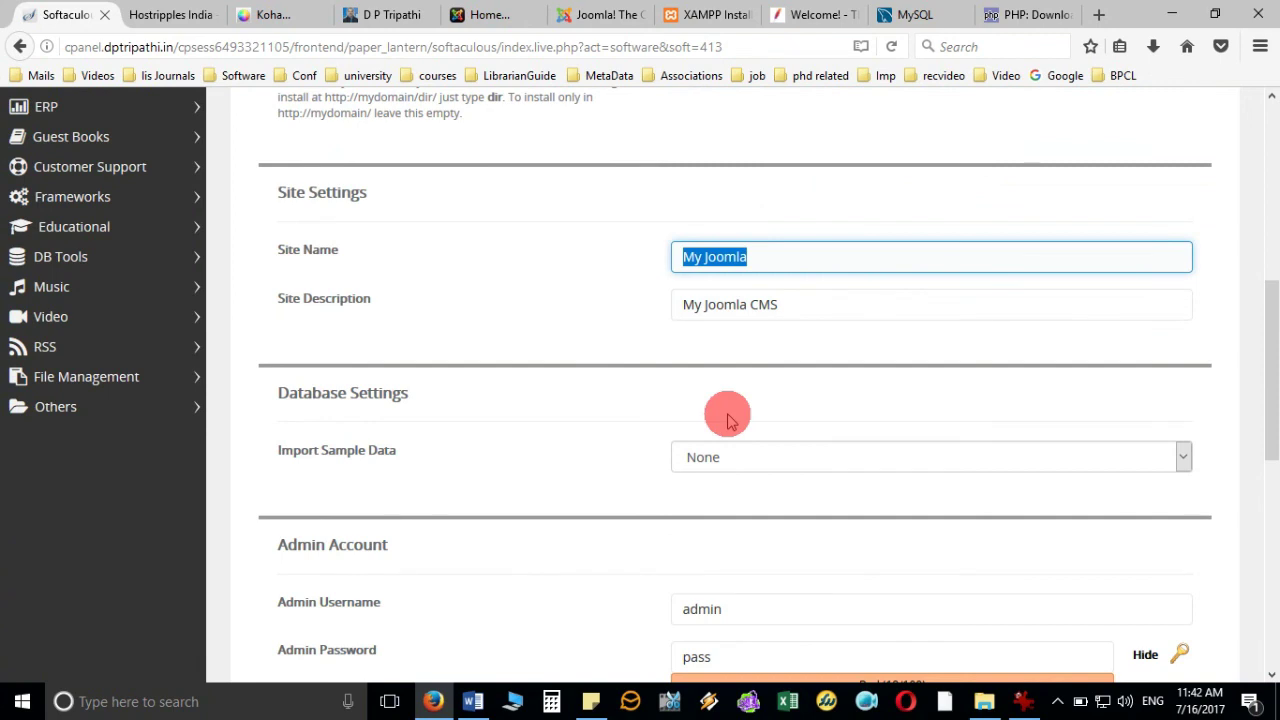
Step: Set Site Name to 'Welcome to My Page' and Site Description to '...for technical solution'
{"action": "type", "text": "Welcome to My Page"}
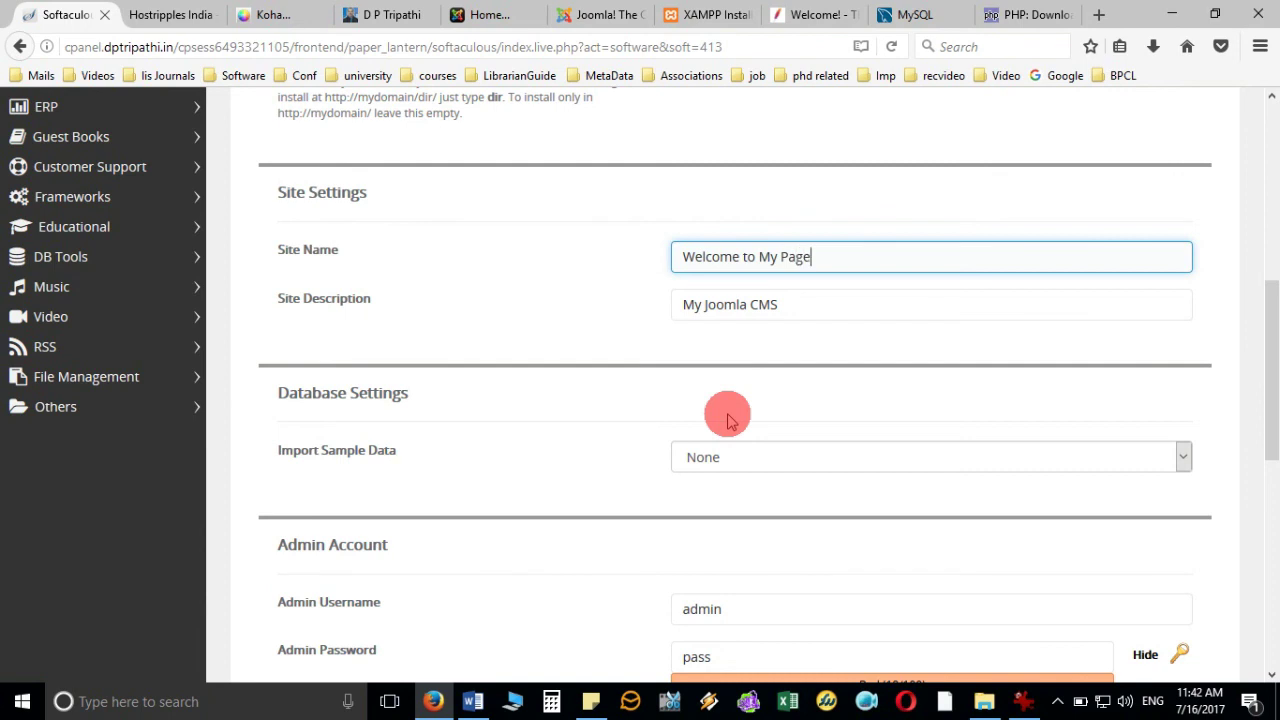
{"action": "key", "text": "Tab"}
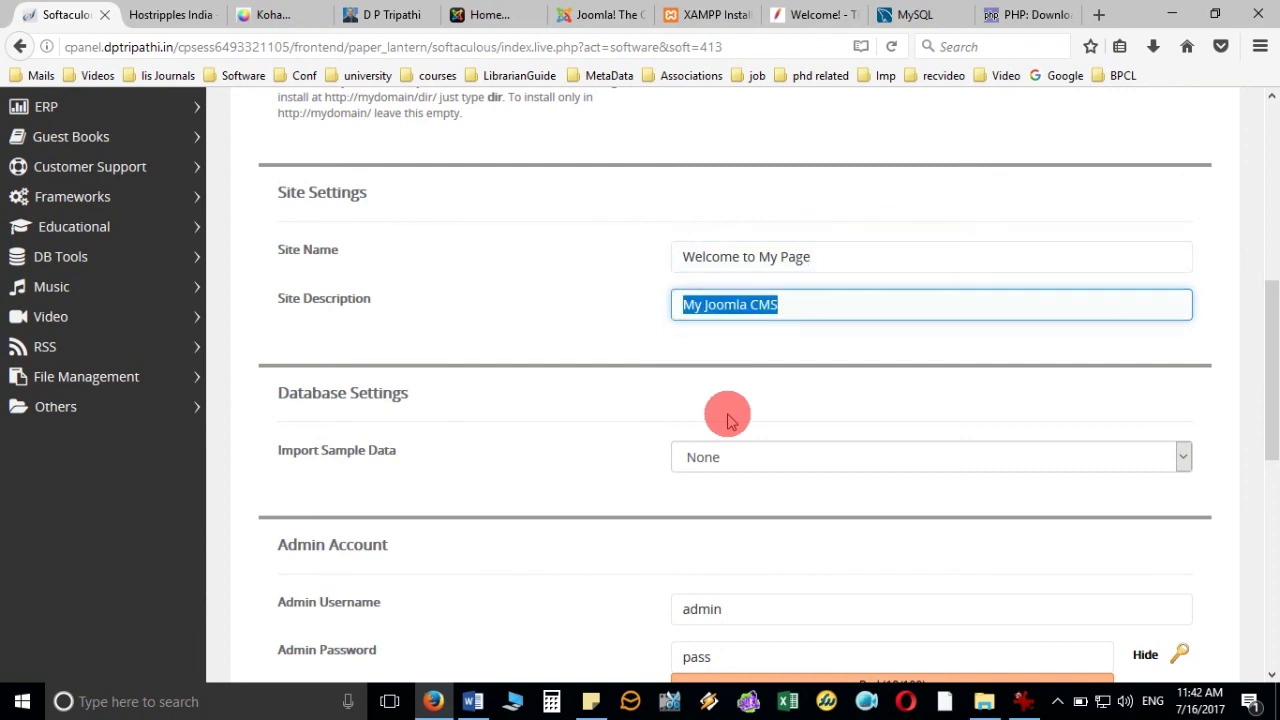
{"action": "type", "text": "...for technicalso"}
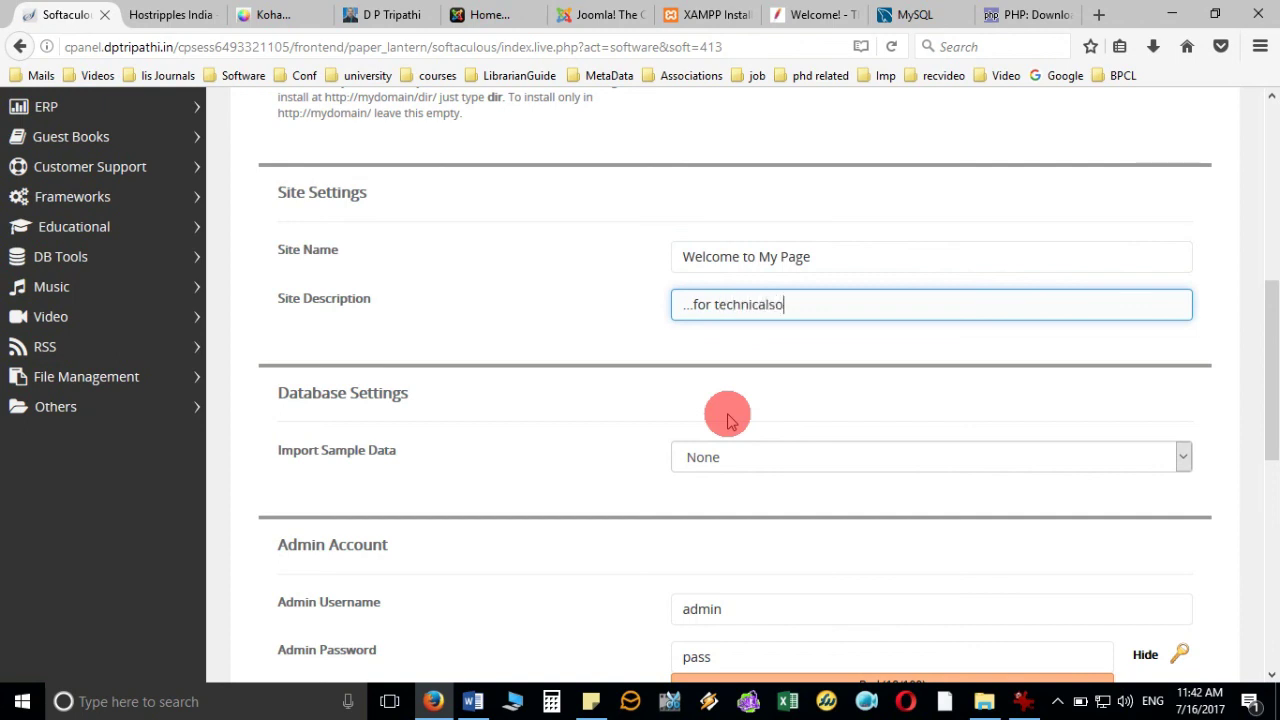
{"action": "key", "text": "BackSpace"}
{"action": "type", "text": "lution"}
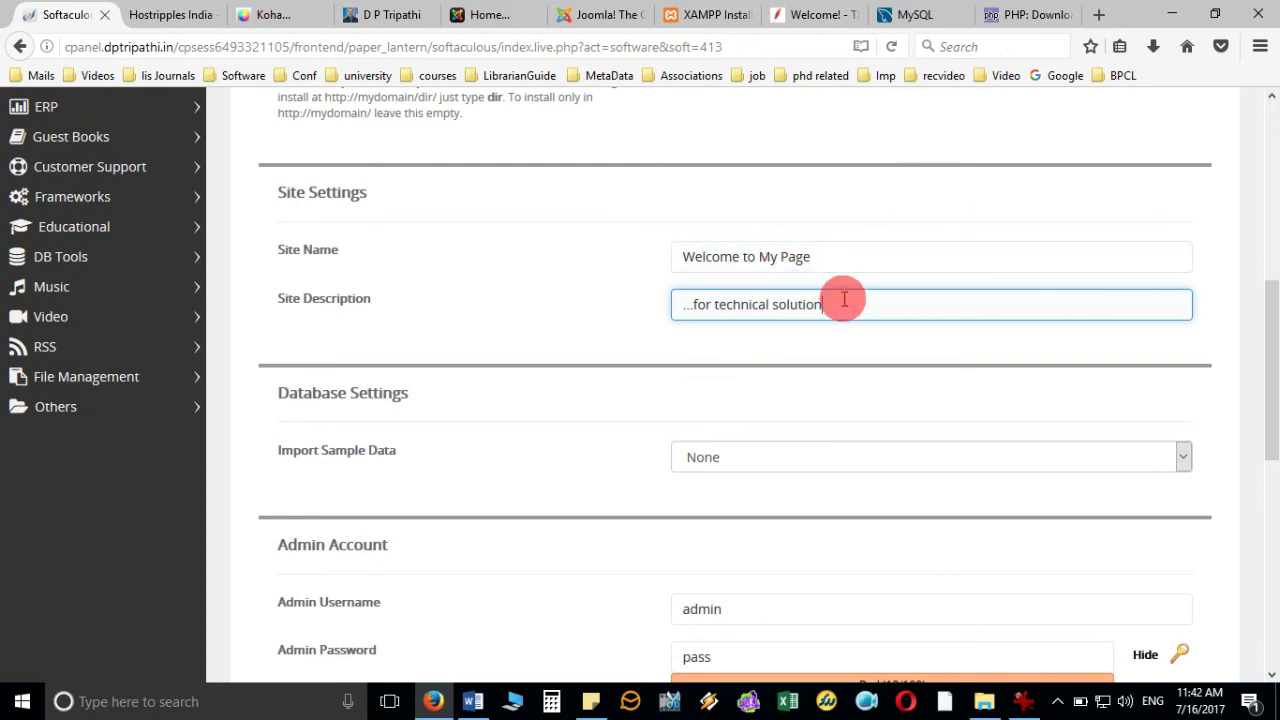
{"action": "scroll", "coordinate": [871, 294], "scroll_direction": "down", "scroll_amount": 2}
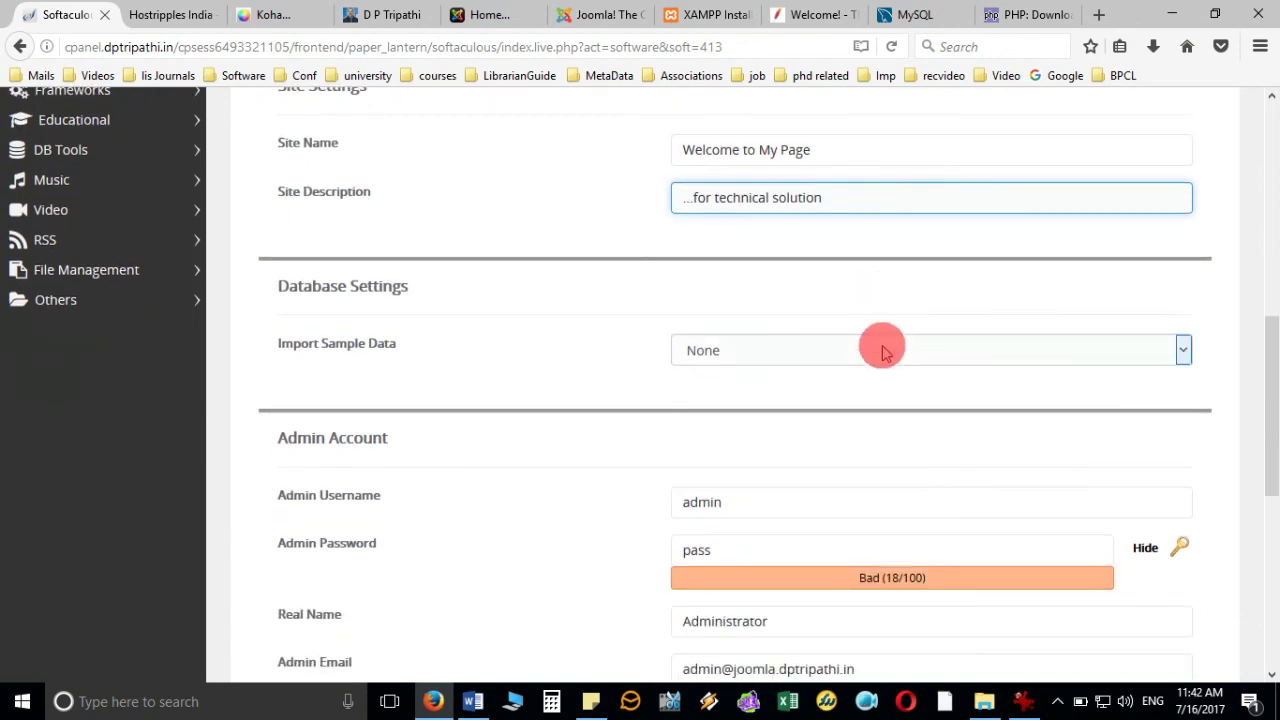
Step: Choose Default English (GB) as the sample data to import
{"action": "left_click", "coordinate": [884, 360]}
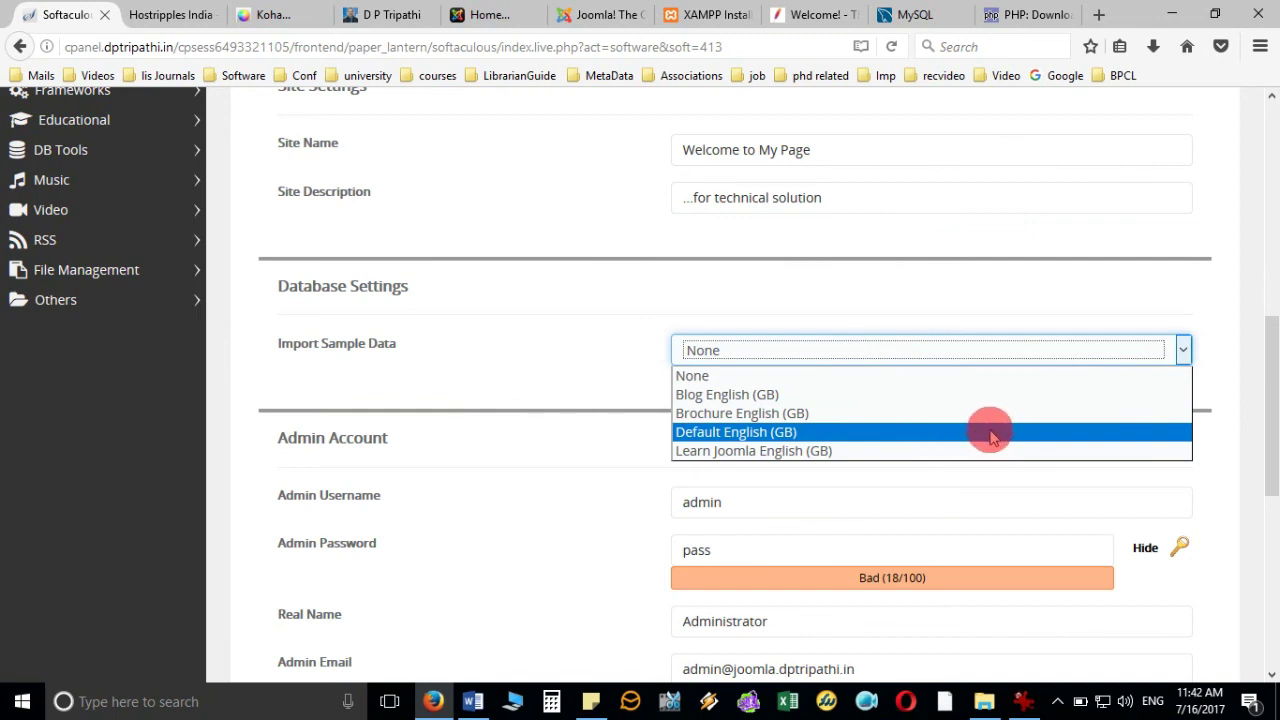
{"action": "left_click", "coordinate": [990, 437]}
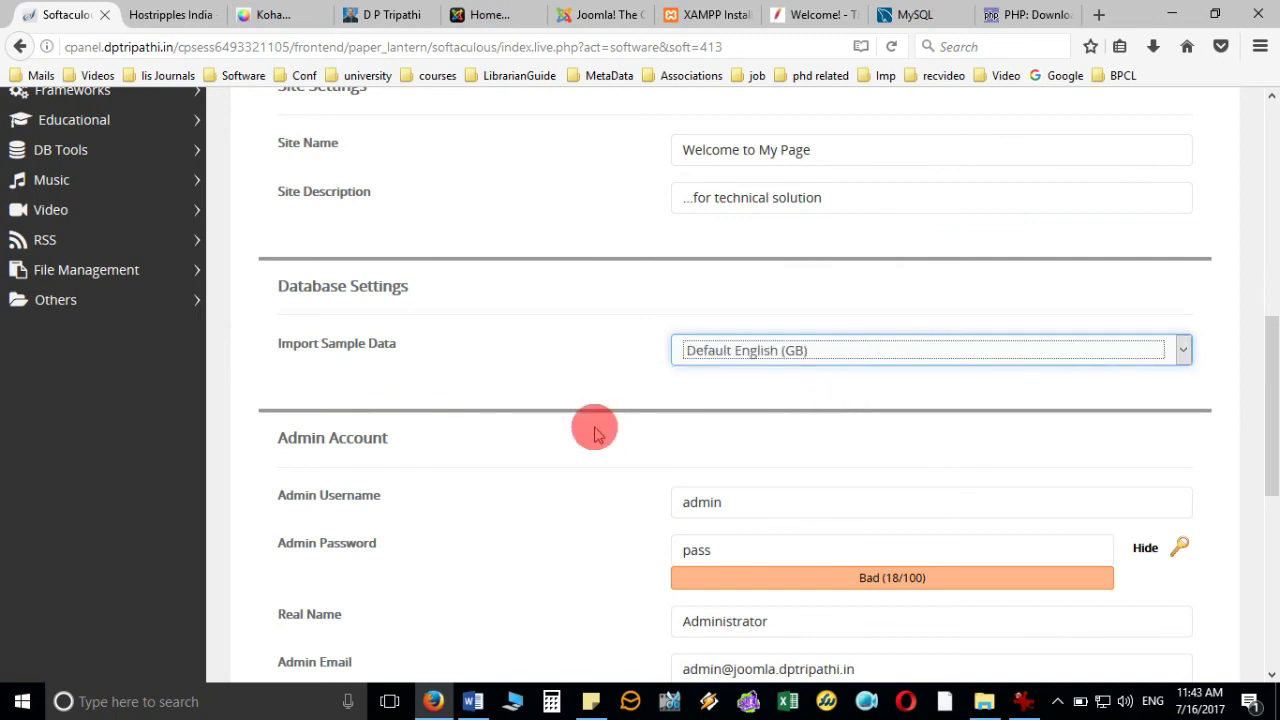
{"action": "scroll", "coordinate": [593, 432], "scroll_direction": "down", "scroll_amount": 1}
{"action": "scroll", "coordinate": [593, 432], "scroll_direction": "down", "scroll_amount": 3}
{"action": "scroll", "coordinate": [591, 426], "scroll_direction": "down", "scroll_amount": 1}
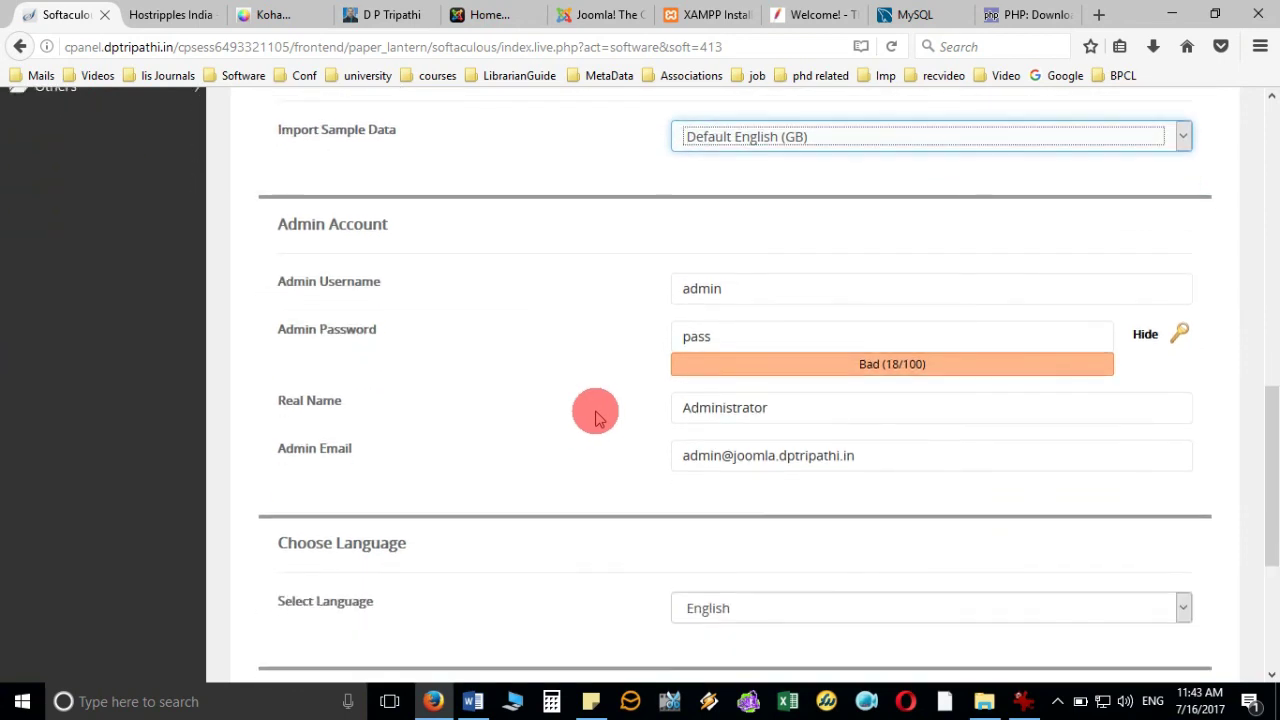
Step: Set the admin username to 'joomla' and enter a strong admin password
{"action": "left_click", "coordinate": [634, 283]}
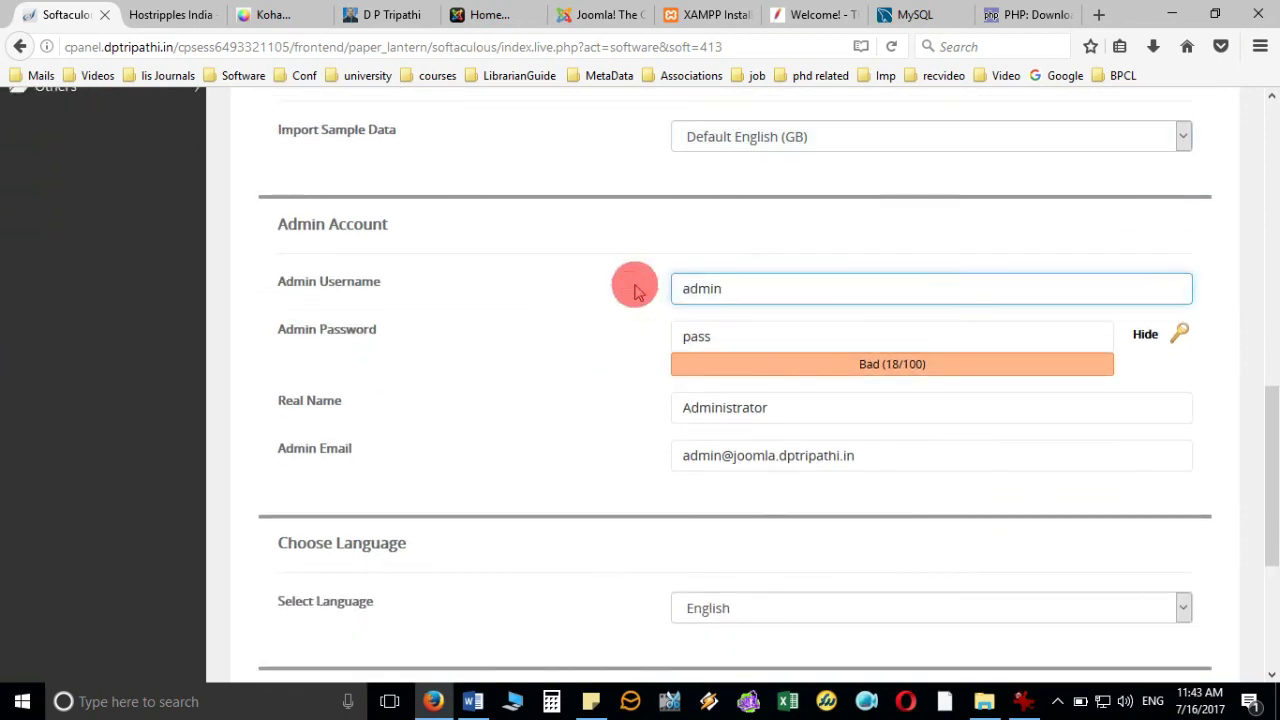
{"action": "double_click", "coordinate": [741, 288]}
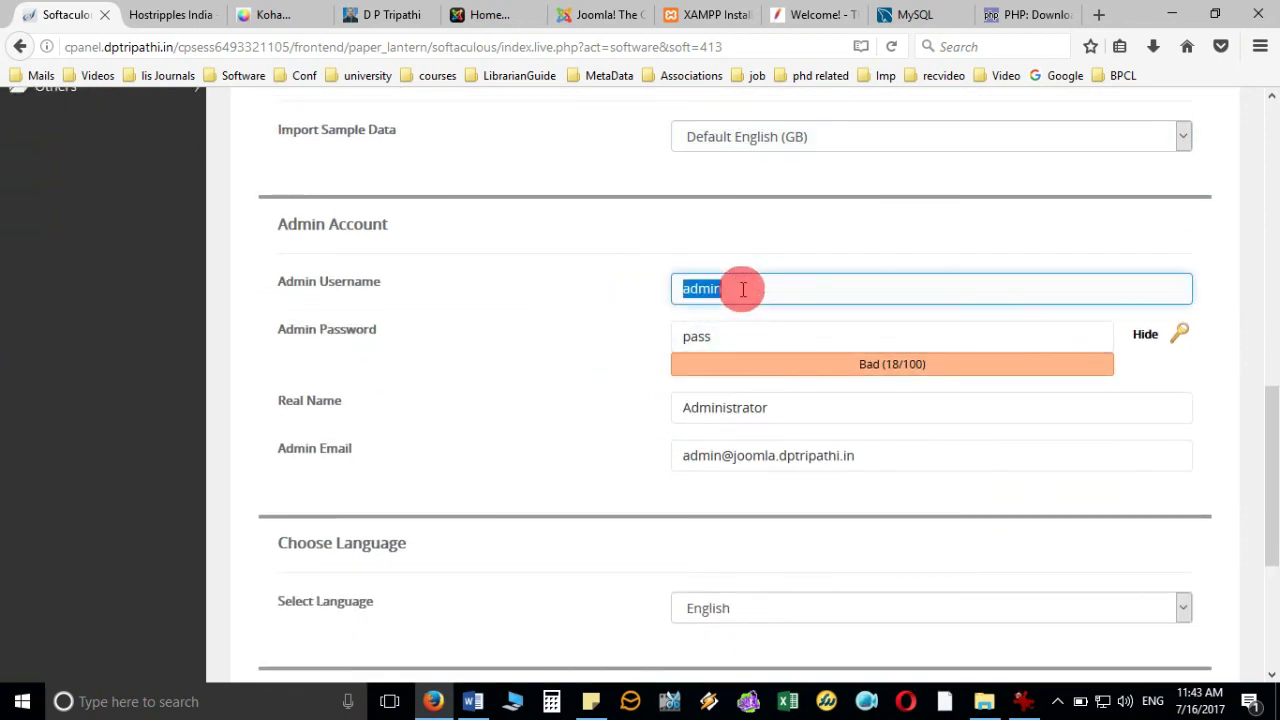
{"action": "key", "text": "Tab"}
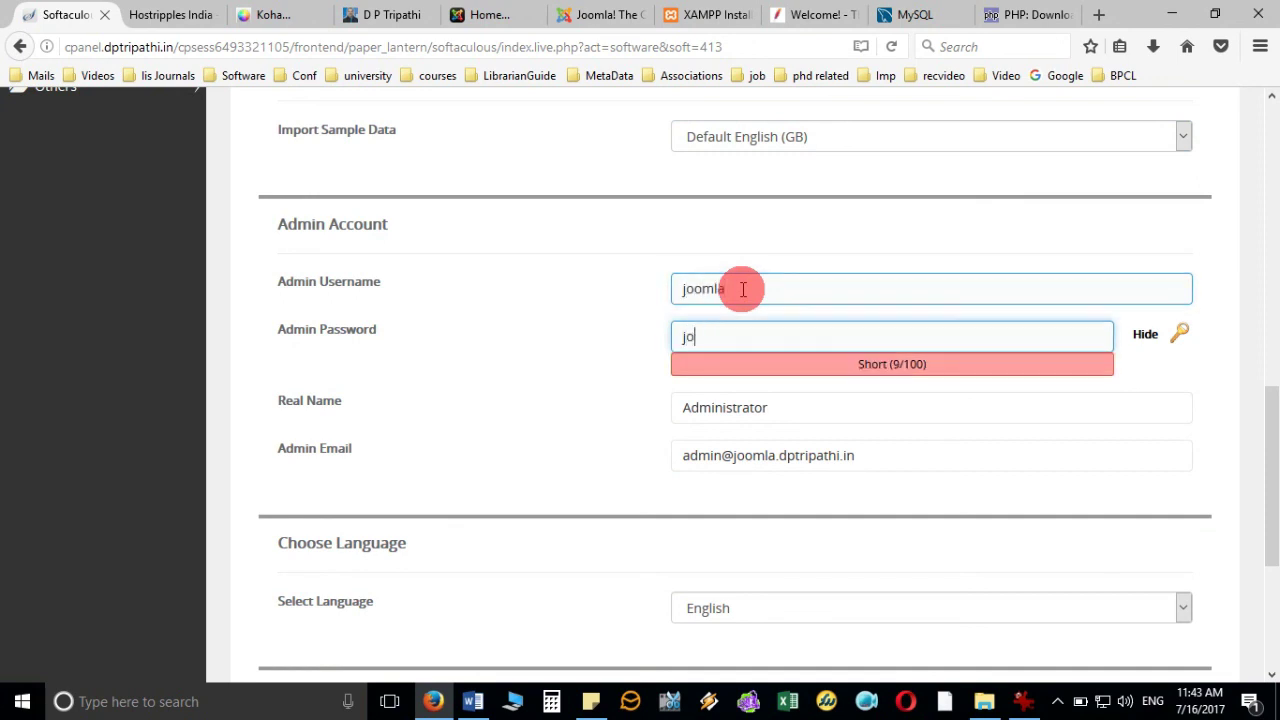
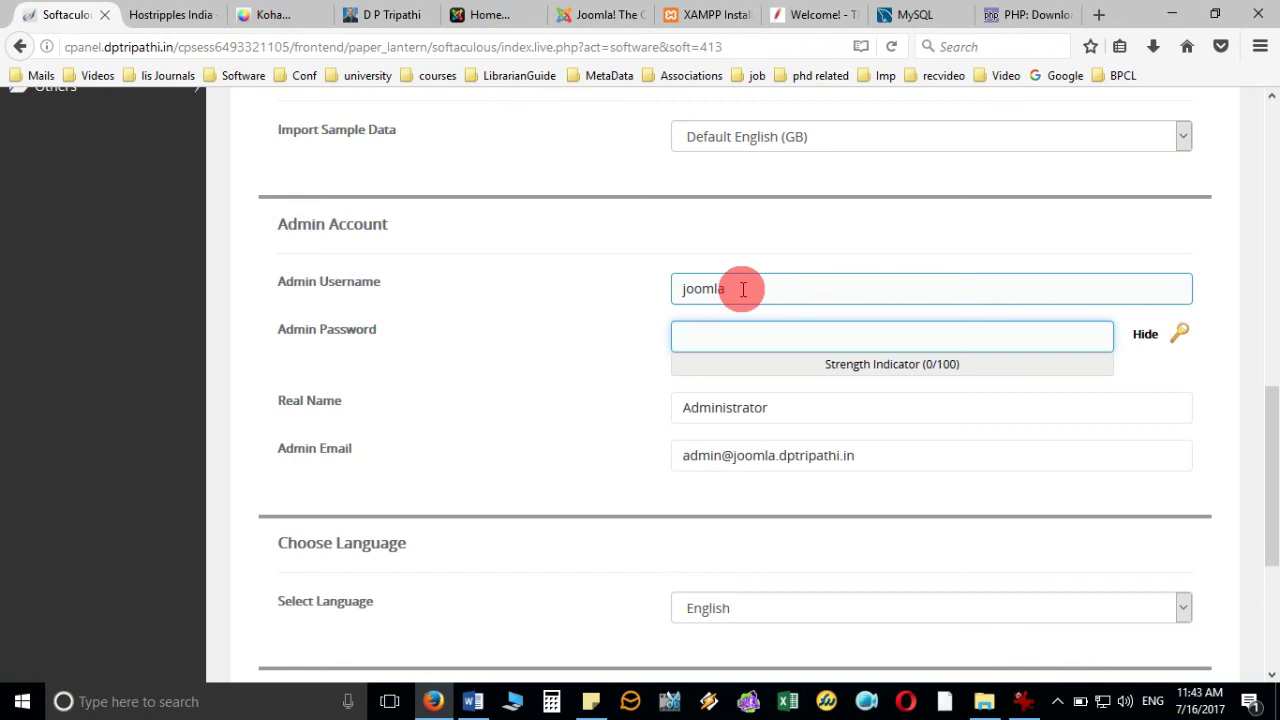
{"action": "left_click", "coordinate": [740, 340]}
{"action": "type", "text": "••••"}
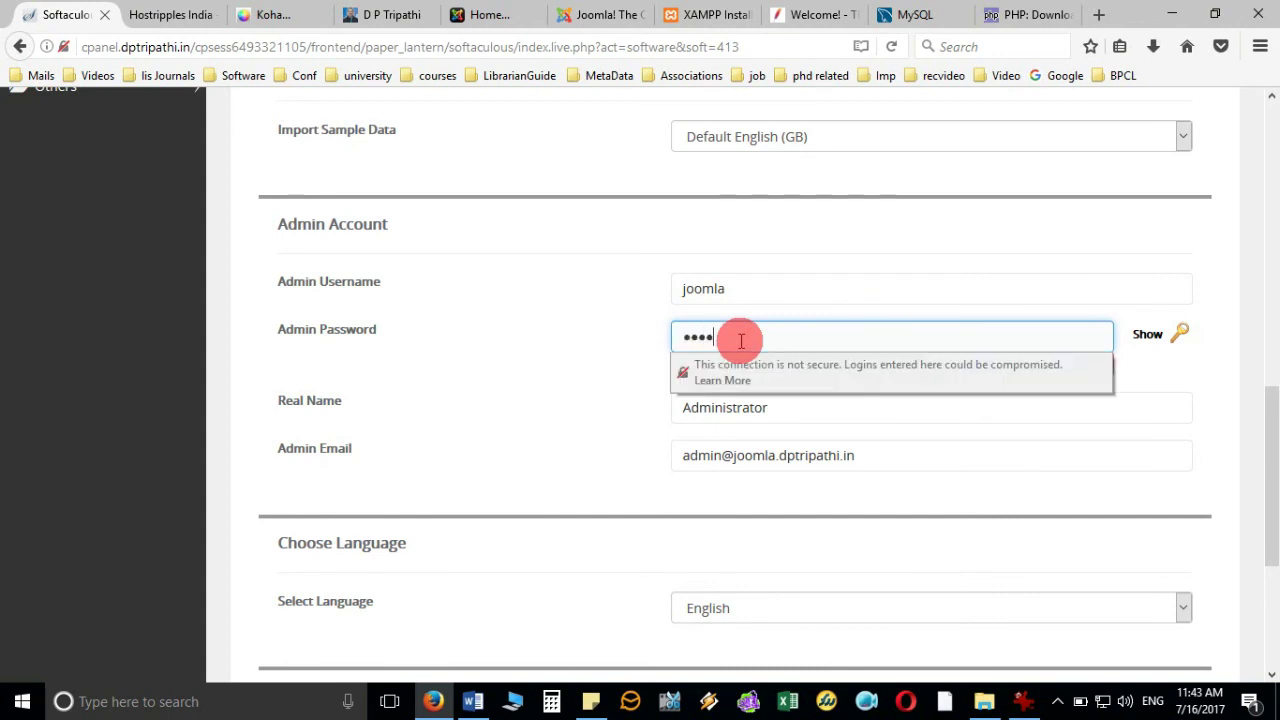
{"action": "type", "text": "••••••"}
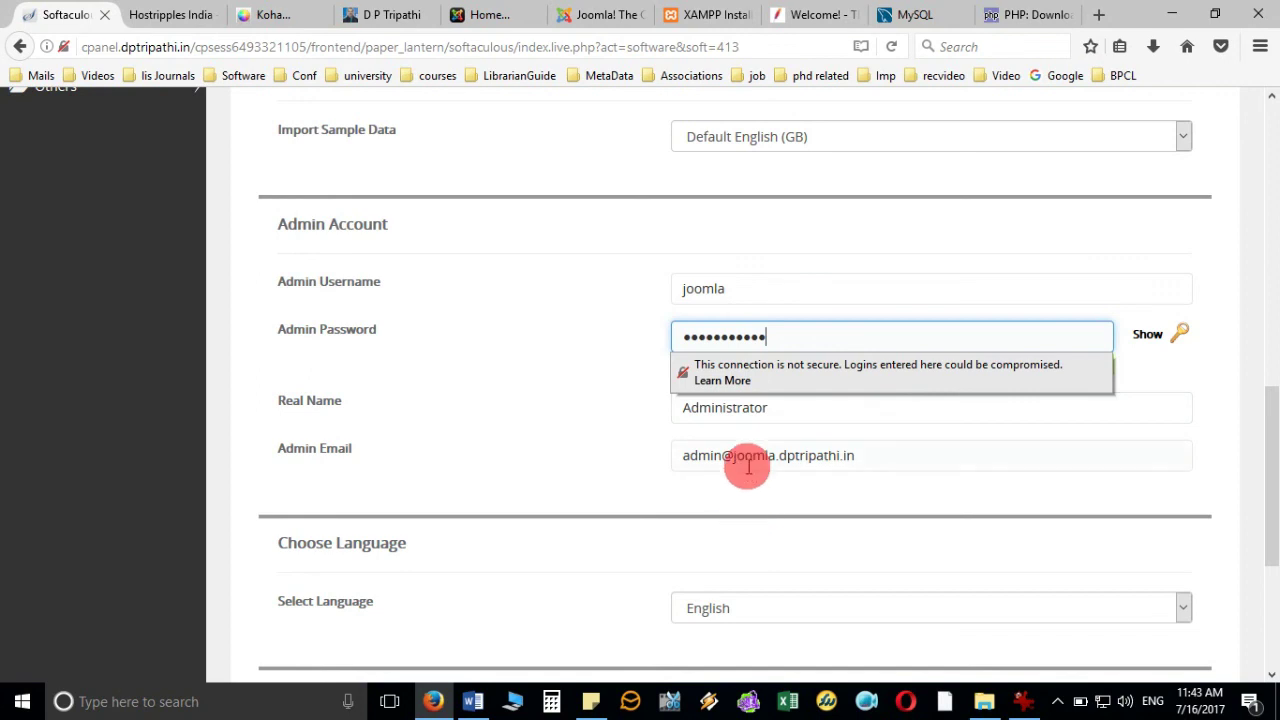
{"action": "left_click", "coordinate": [552, 380]}
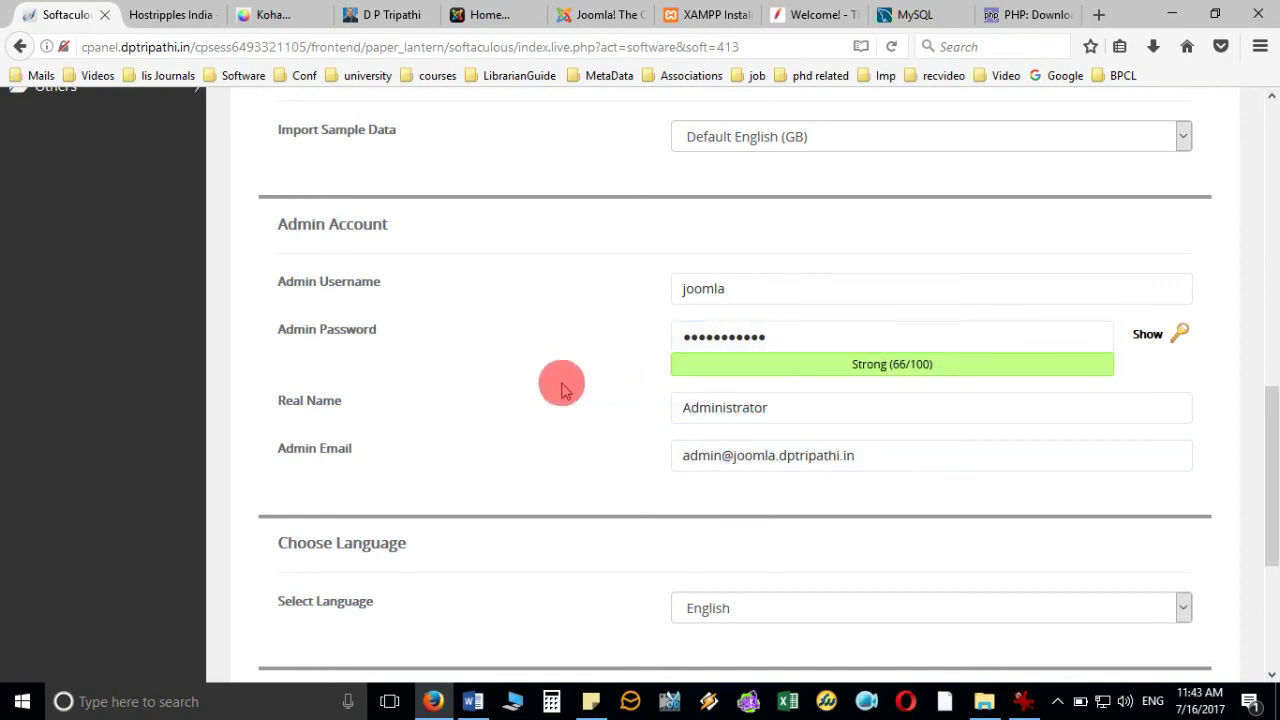
Step: Replace Real Name and Admin Email with the owner's name and e-mail address
{"action": "left_click", "coordinate": [910, 400]}
{"action": "left_click_drag", "start_coordinate": [829, 408], "coordinate": [660, 408]}
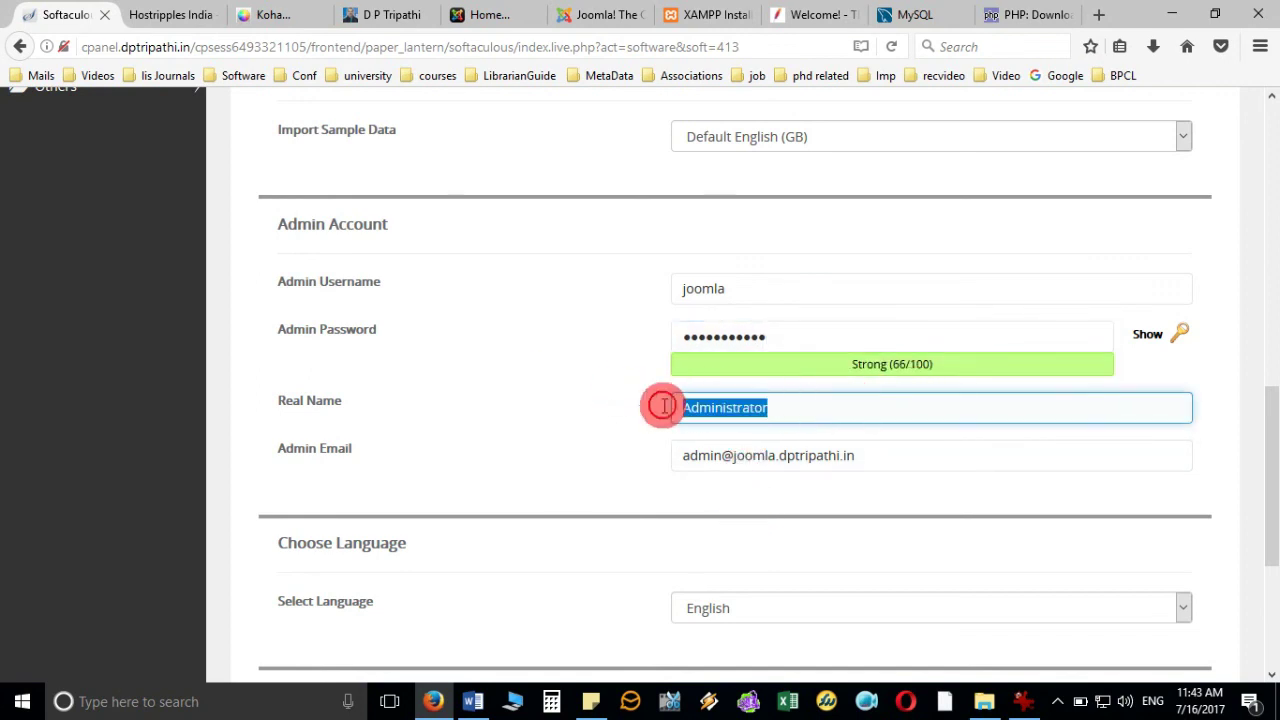
{"action": "type", "text": "DP"}
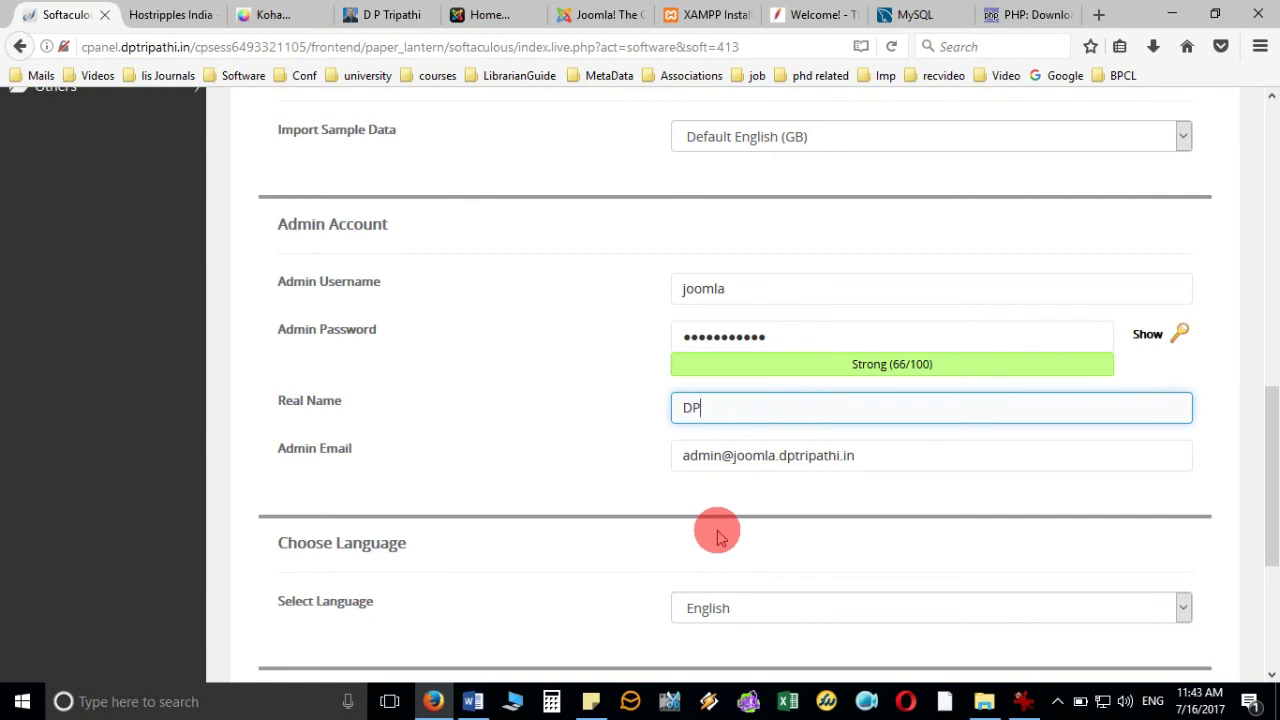
{"action": "type", "text": " Tripathi"}
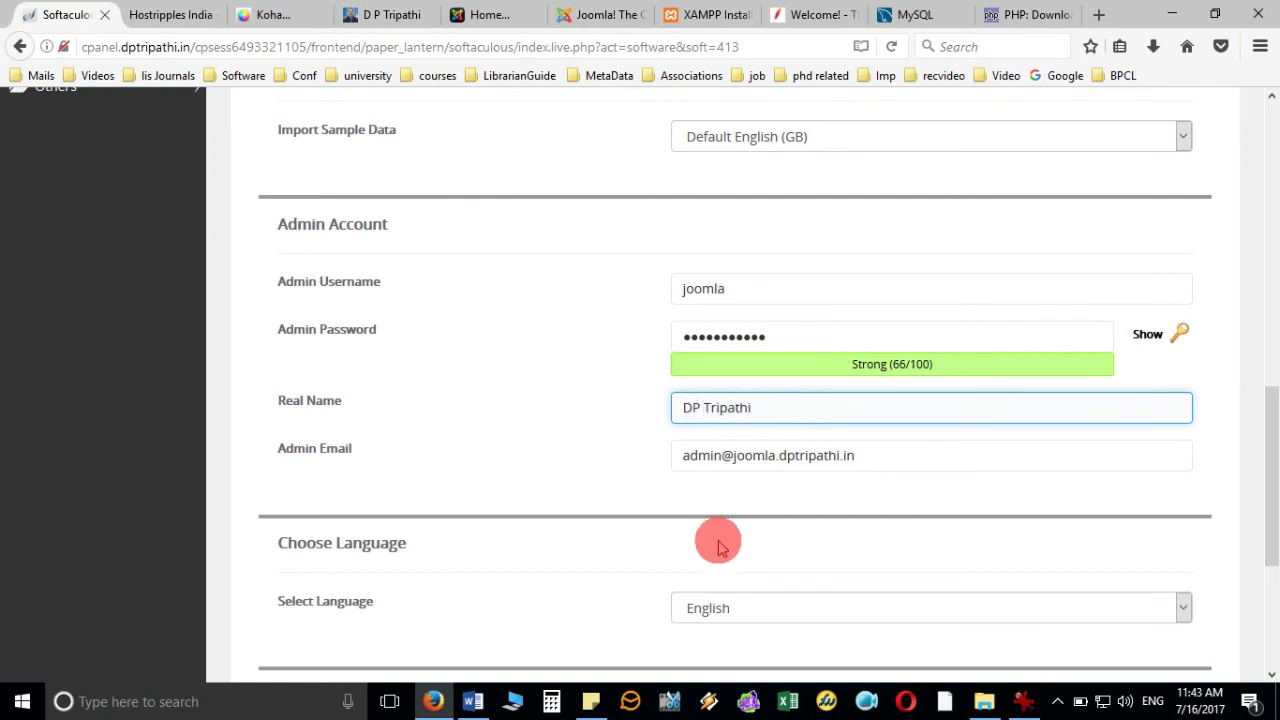
{"action": "left_click_drag", "start_coordinate": [866, 456], "coordinate": [680, 446]}
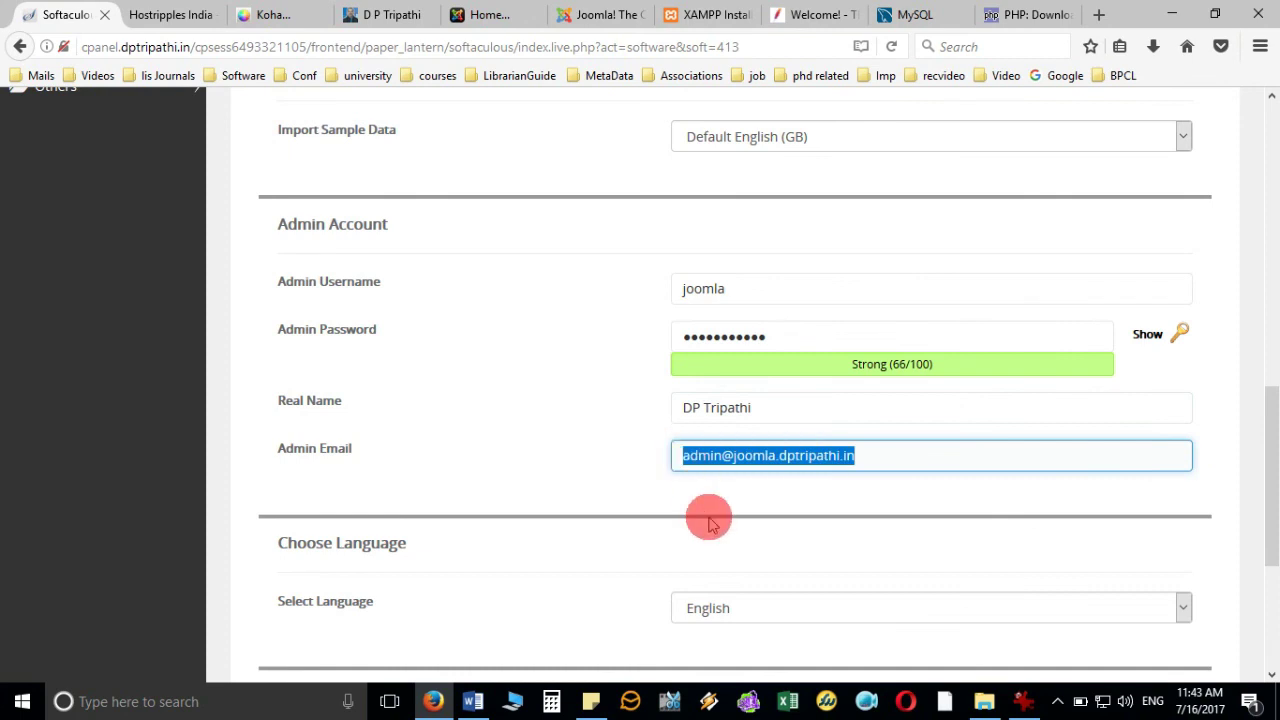
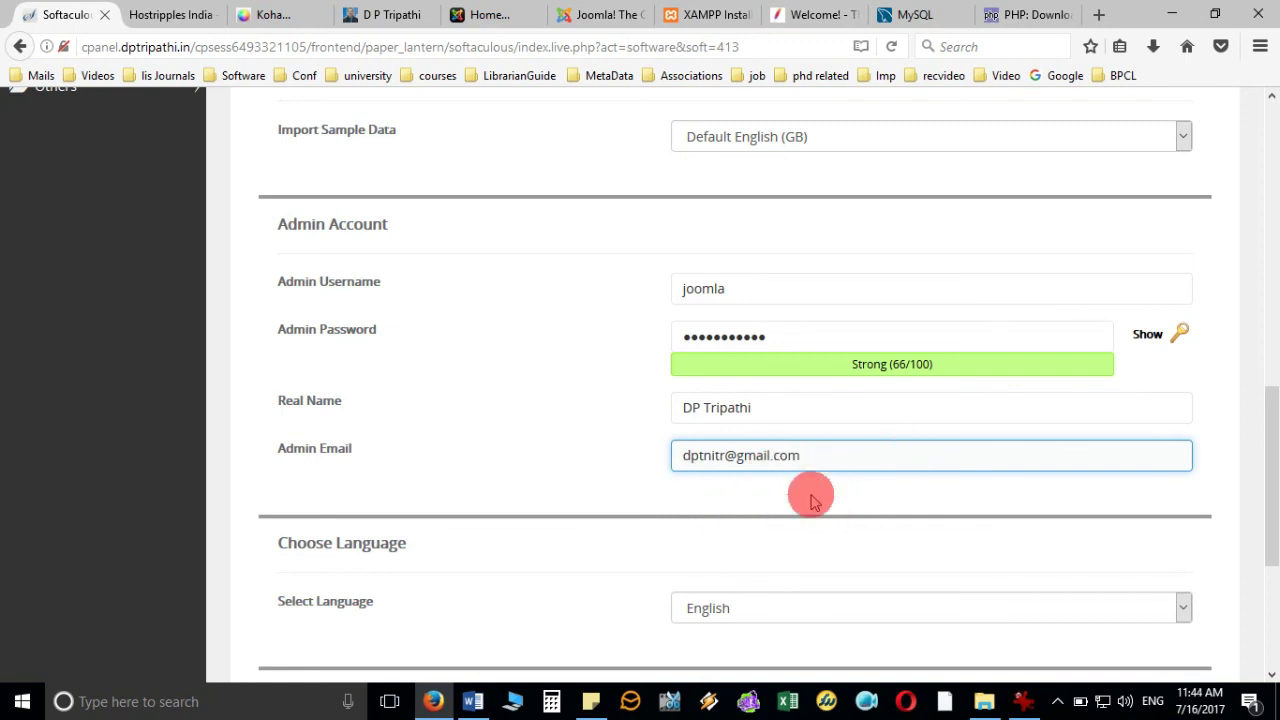
Step: Submit the Joomla installation form to start the install
{"action": "scroll", "coordinate": [811, 494], "scroll_direction": "down", "scroll_amount": 2}
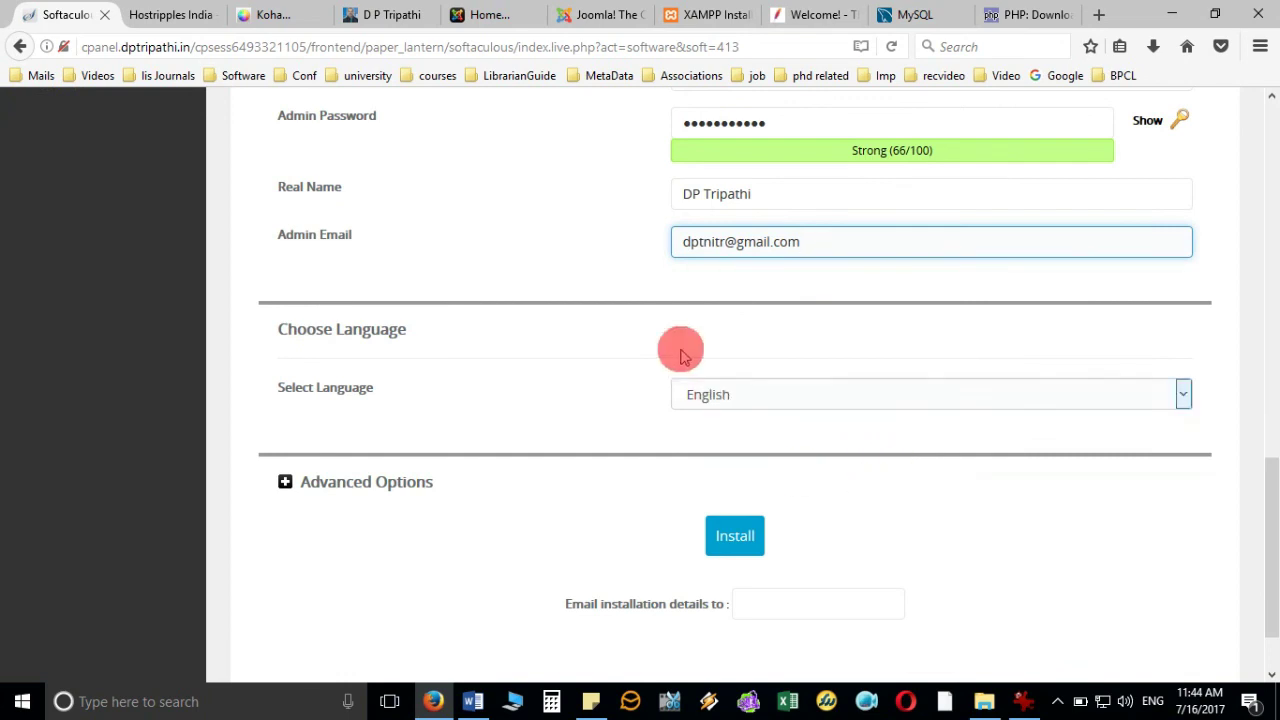
{"action": "left_click", "coordinate": [734, 555]}
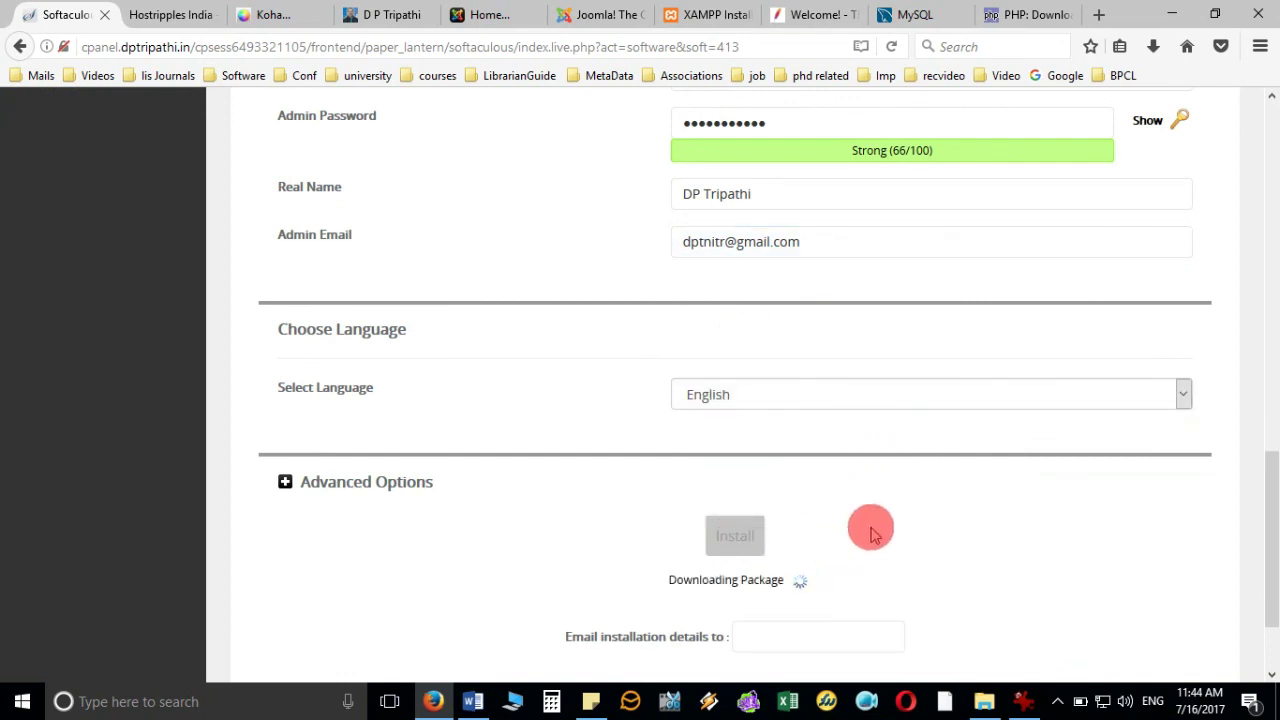
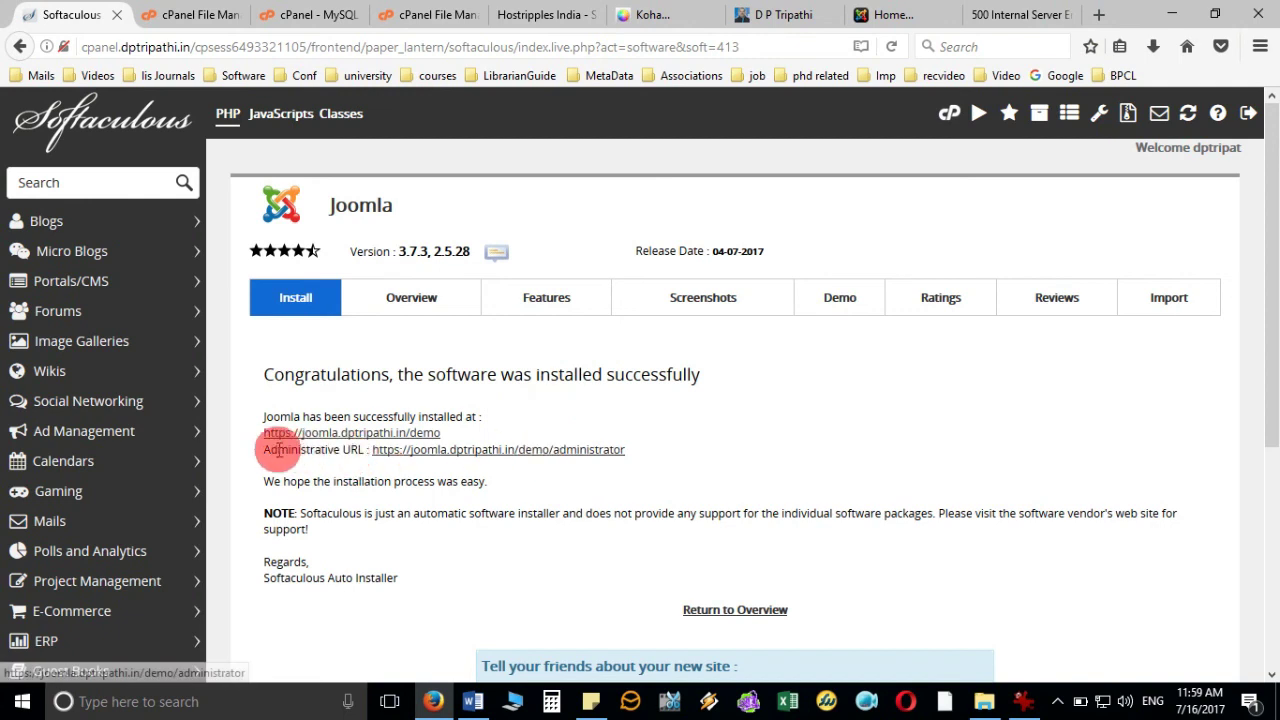
Step: Open the /demo site's front page in a new tab and scroll through its default home page
{"action": "left_click_drag", "start_coordinate": [263, 450], "coordinate": [358, 451]}
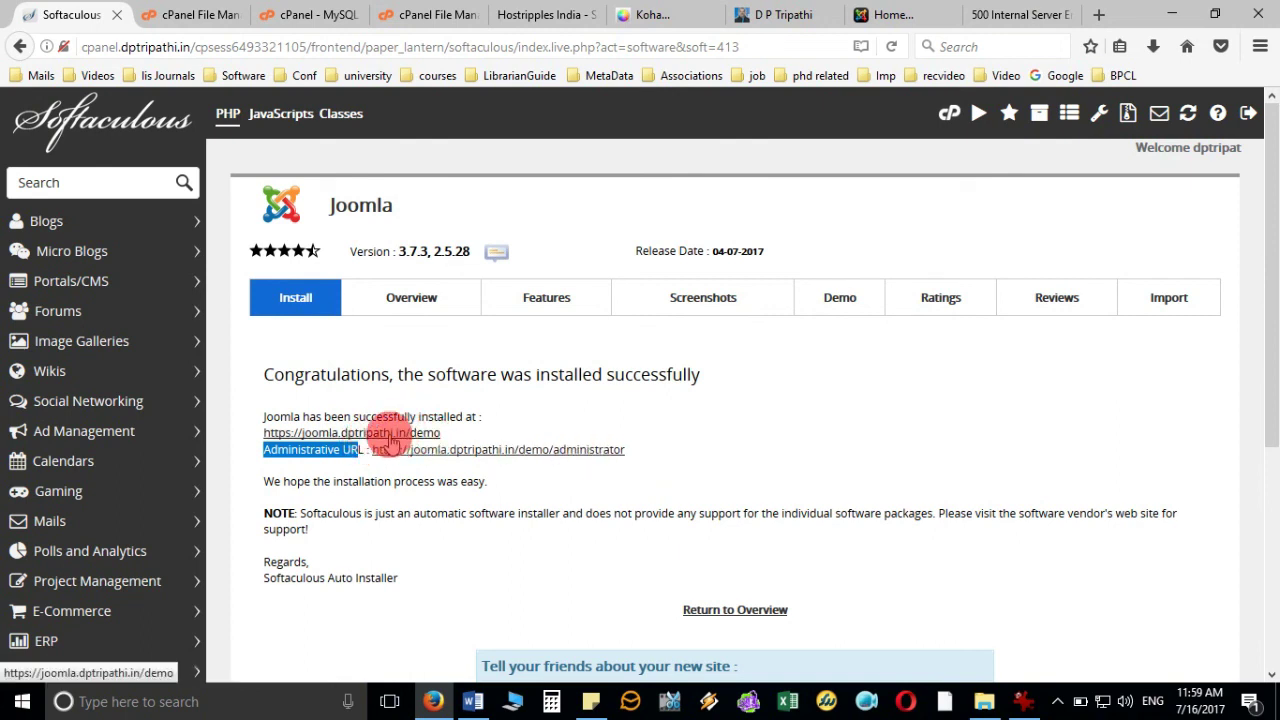
{"action": "right_click", "coordinate": [391, 438]}
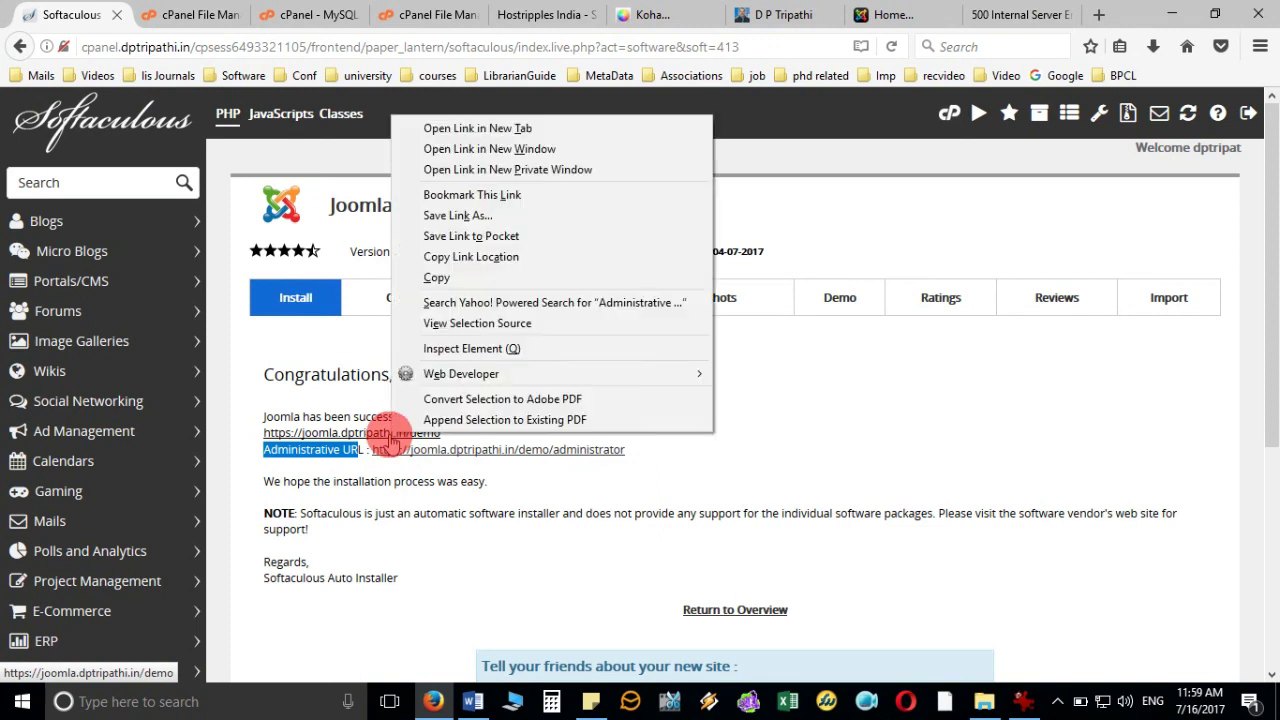
{"action": "left_click", "coordinate": [563, 130]}
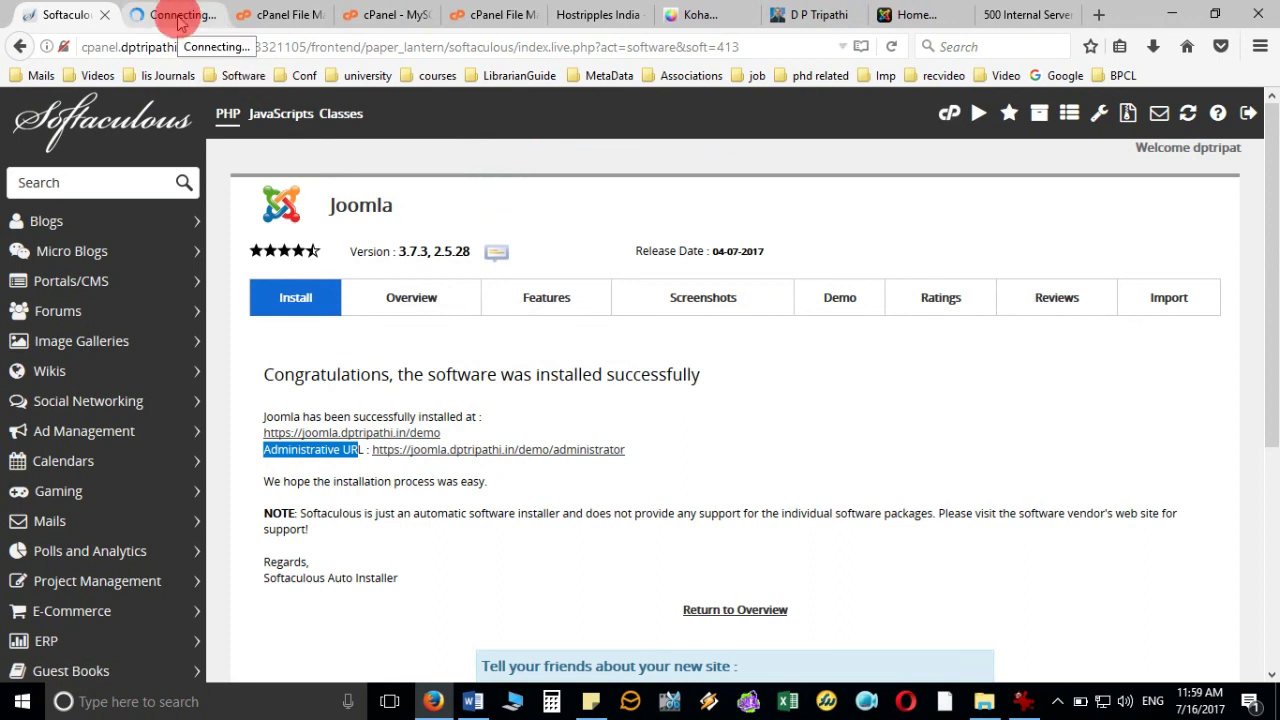
{"action": "left_click", "coordinate": [178, 18]}
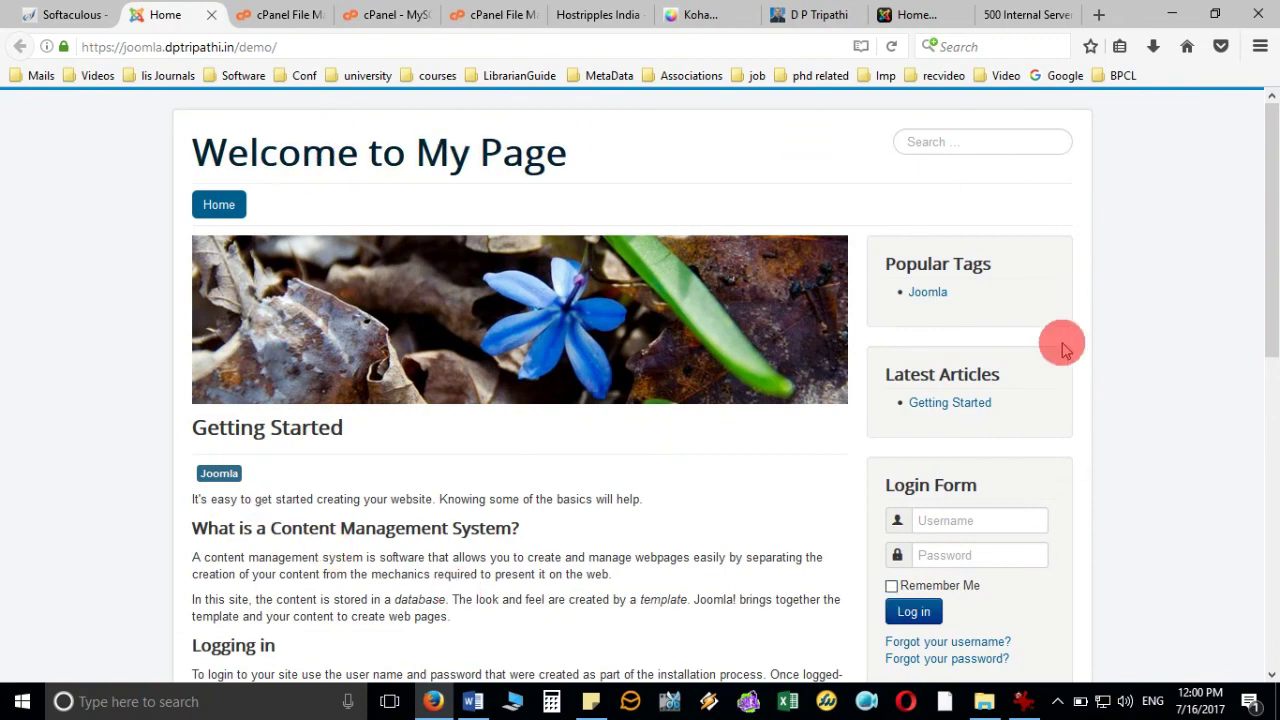
{"action": "scroll", "coordinate": [1063, 348], "scroll_direction": "down", "scroll_amount": 7}
{"action": "scroll", "coordinate": [1063, 348], "scroll_direction": "up", "scroll_amount": 7}
Step: From the installation summary, open the /demo/administrator login page in a new tab
{"action": "left_click", "coordinate": [73, 22]}
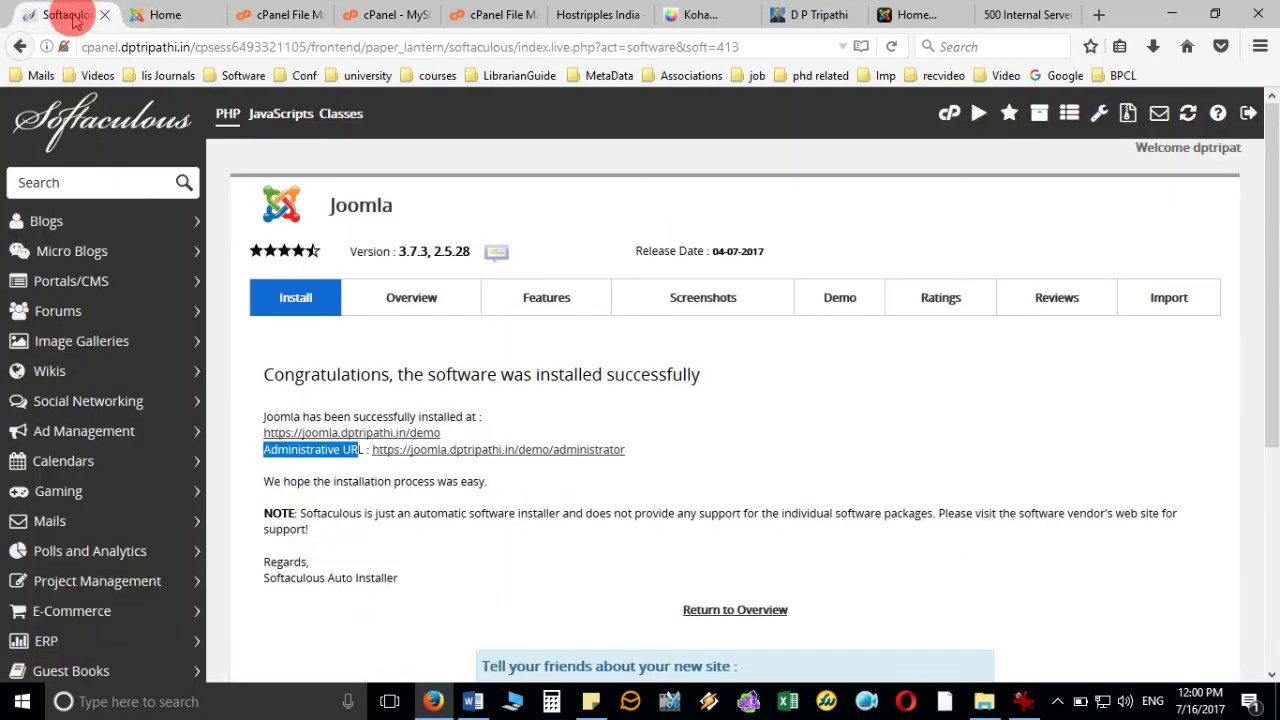
{"action": "right_click", "coordinate": [518, 458]}
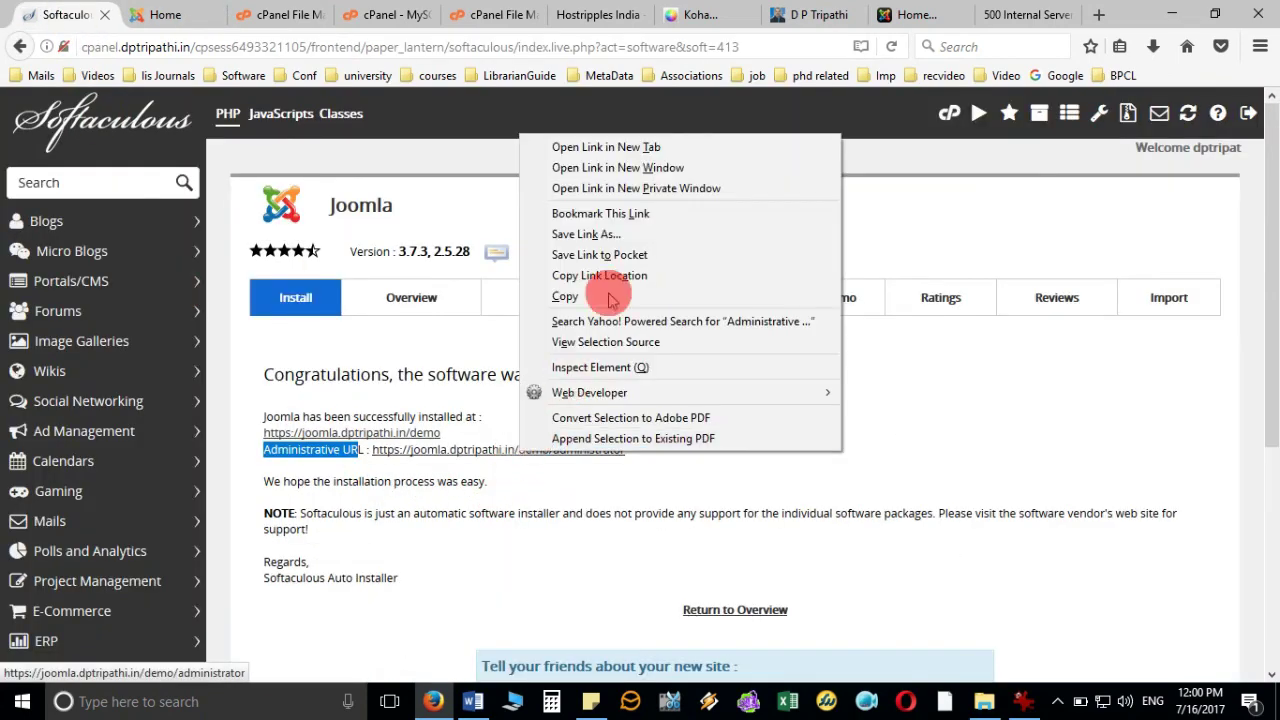
{"action": "left_click", "coordinate": [620, 147]}
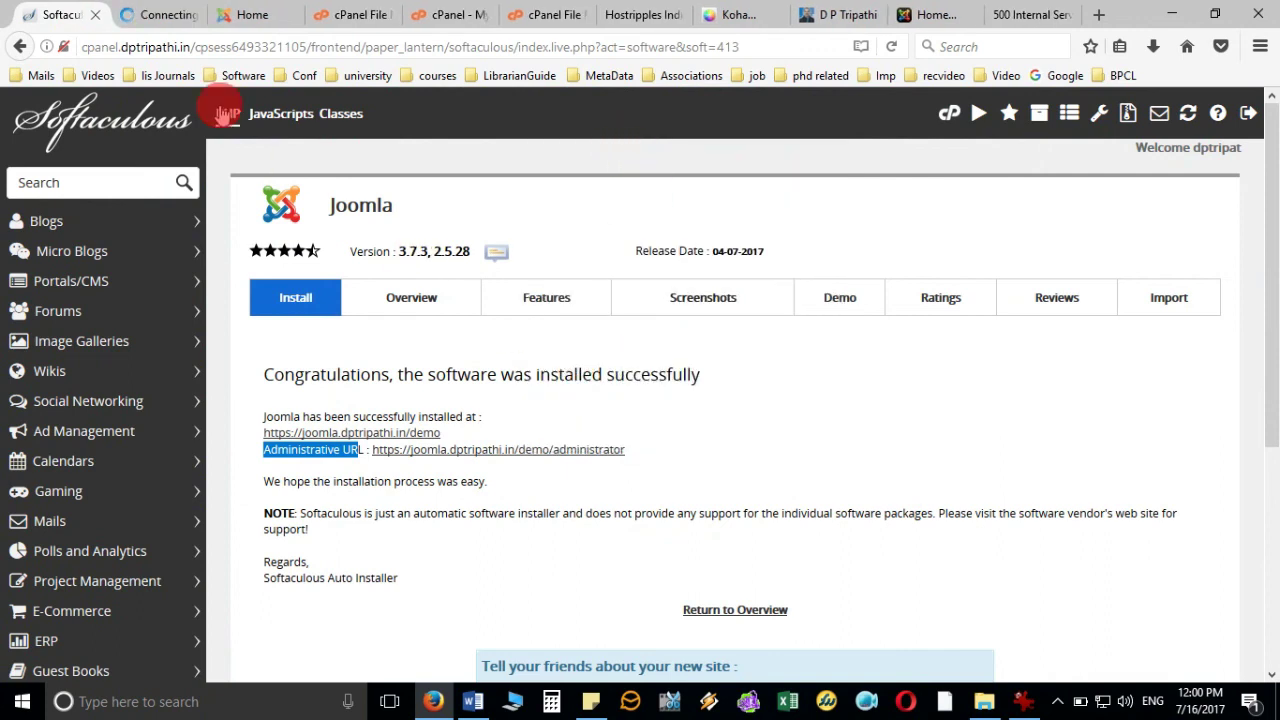
{"action": "left_click", "coordinate": [158, 18]}
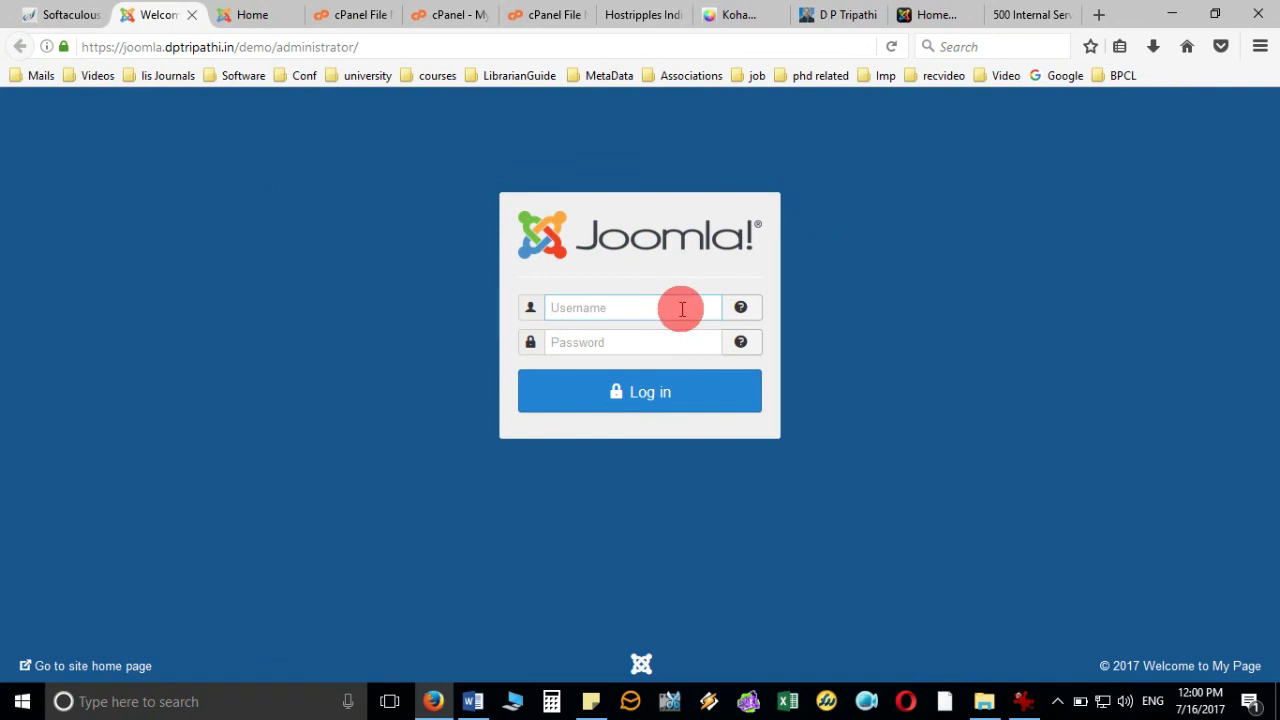
Step: Log in to the Joomla administrator with the admin username and password
{"action": "type", "text": "joomla"}
{"action": "key", "text": "Tab"}
{"action": "type", "text": "•••••••"}
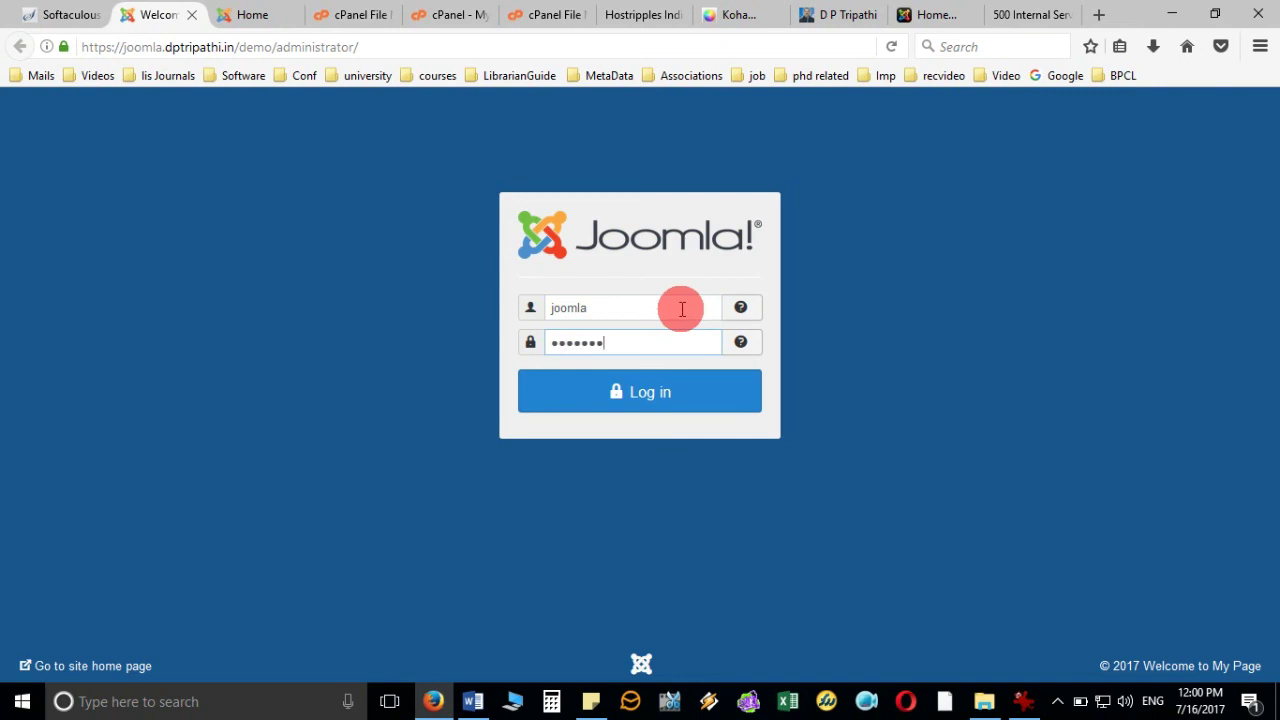
{"action": "type", "text": "••••"}
{"action": "left_click", "coordinate": [680, 395]}
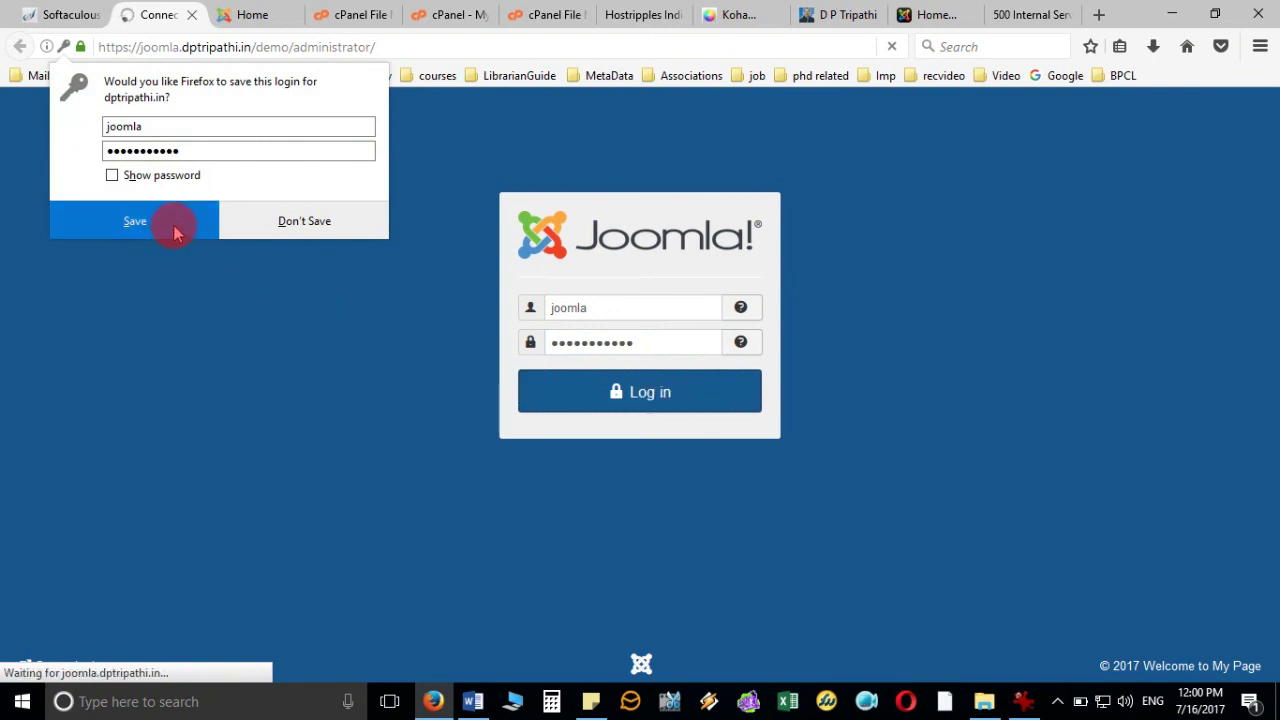
Step: Save the login in Firefox, then switch between the Control Panel and /demo front page tabs
{"action": "left_click", "coordinate": [172, 222]}
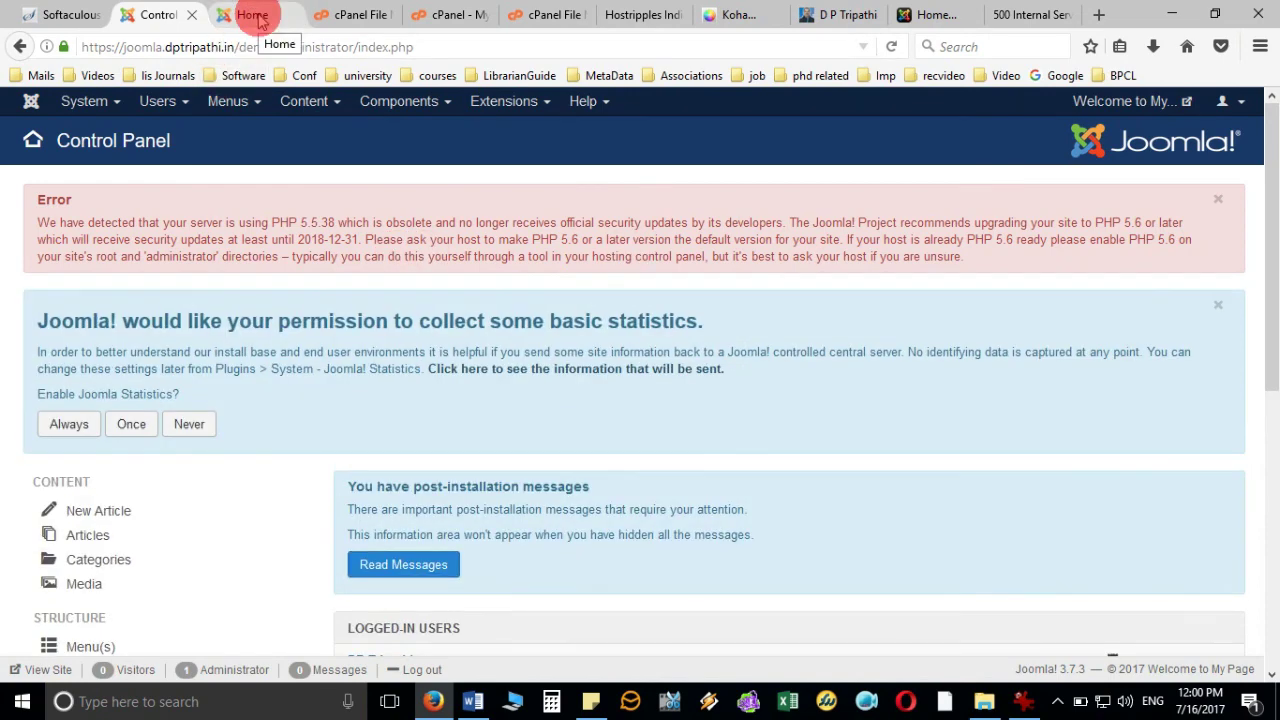
{"action": "left_click", "coordinate": [252, 15]}
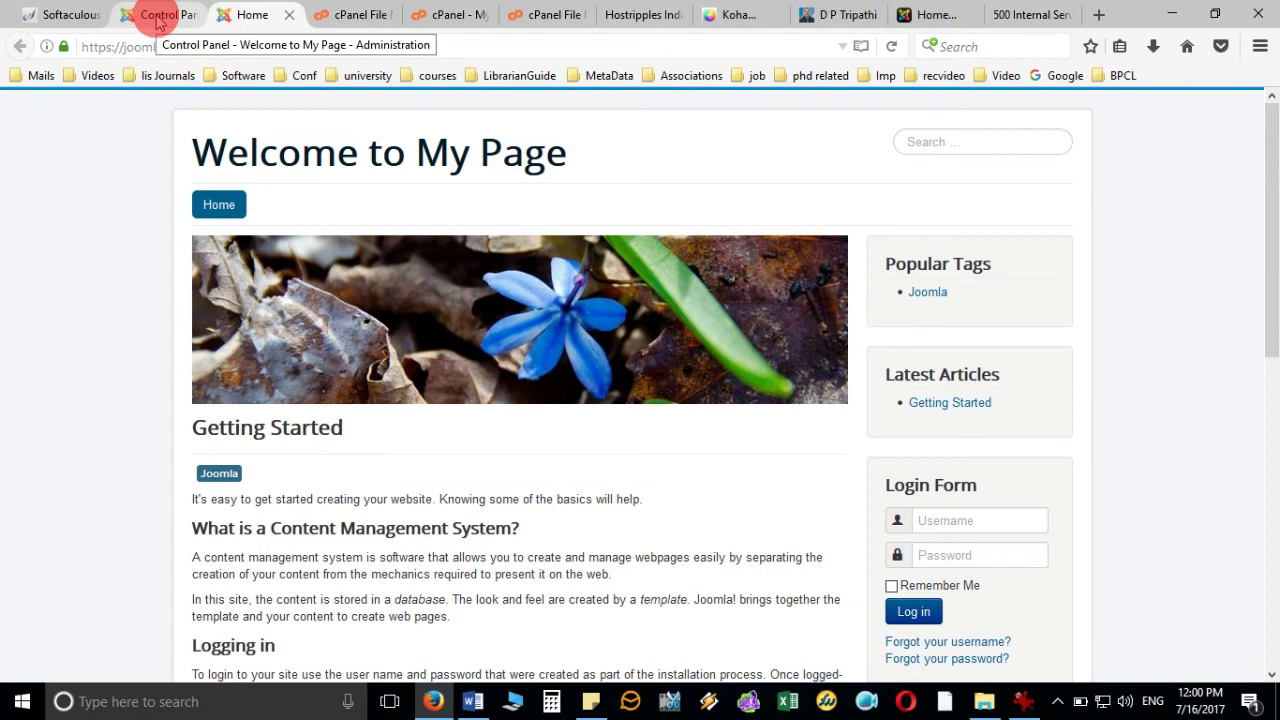
{"action": "left_click", "coordinate": [157, 15]}
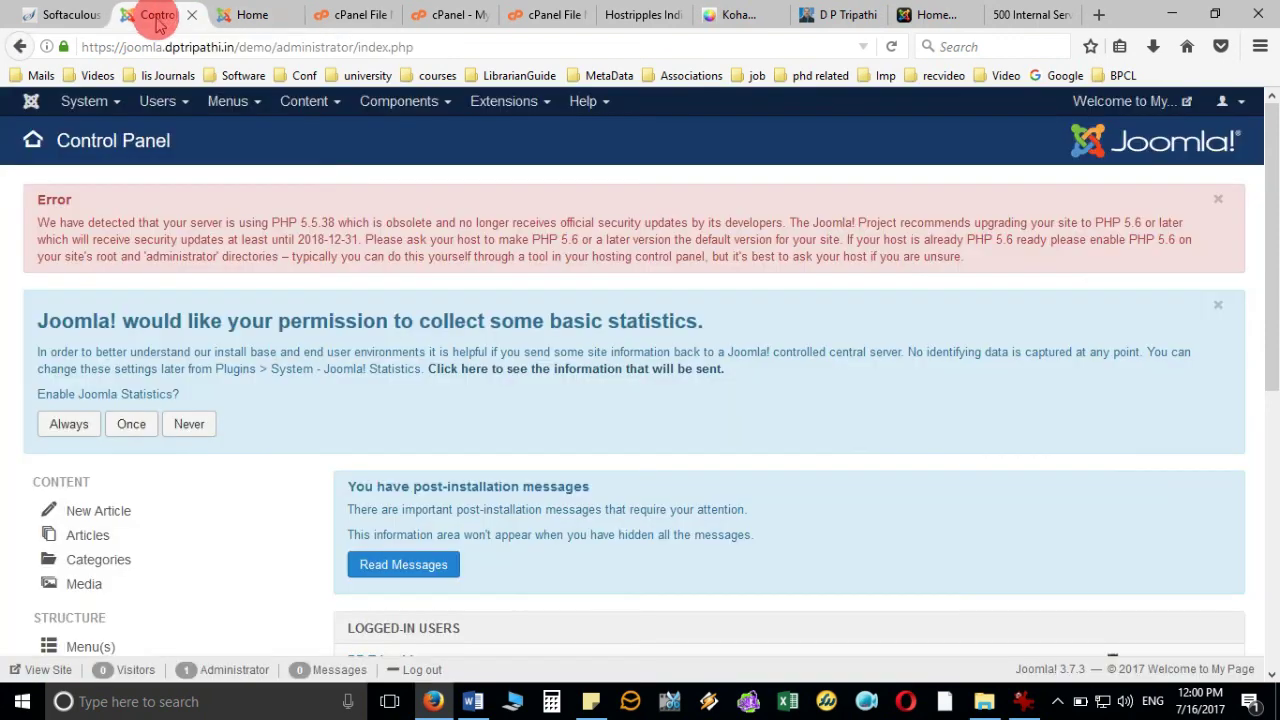
{"action": "left_click", "coordinate": [245, 15]}
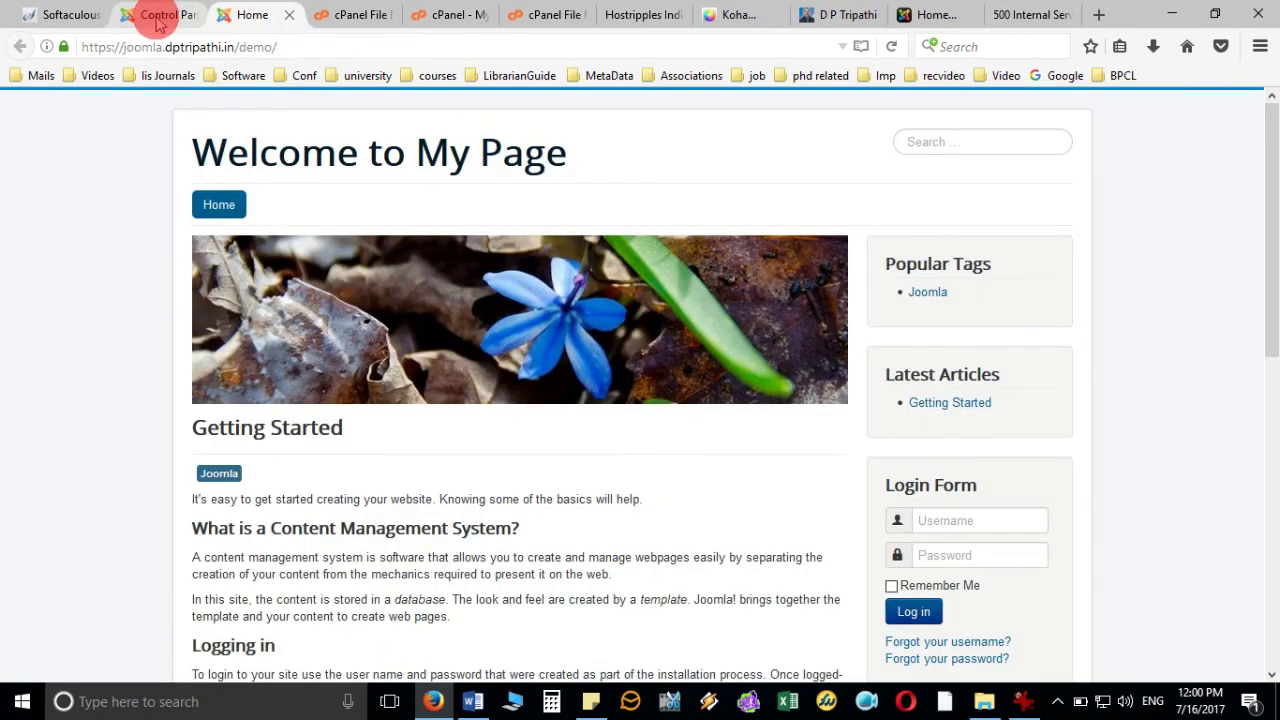